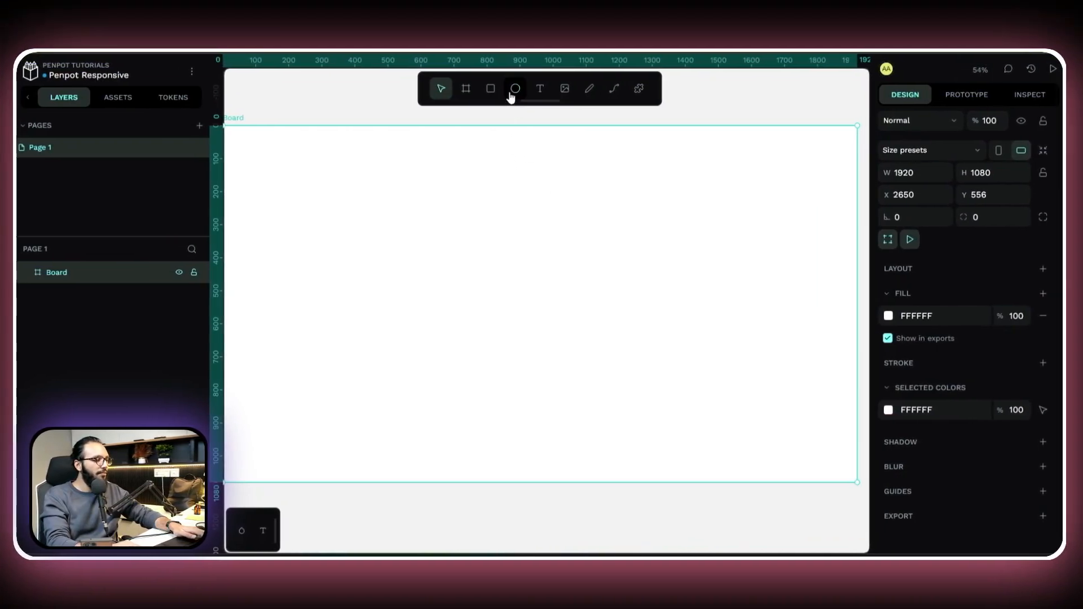
Step: Draw a circle about 483 px wide on the board and fill it with the light blue 83a2ff
{"action": "left_click", "coordinate": [505, 89]}
{"action": "mouse_move", "coordinate": [319, 216]}
{"action": "left_mouse_down"}
{"action": "mouse_move", "coordinate": [417, 365]}
{"action": "mouse_move", "coordinate": [445, 375]}
{"action": "left_mouse_up"}
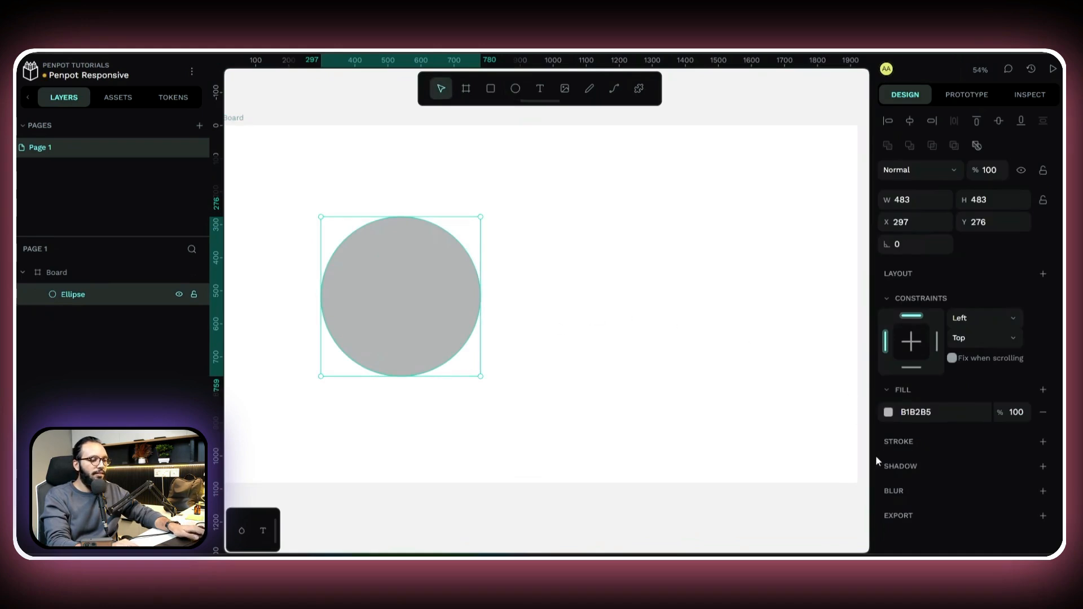
{"action": "left_click", "coordinate": [889, 415]}
{"action": "left_click_drag", "start_coordinate": [781, 363], "coordinate": [768, 309]}
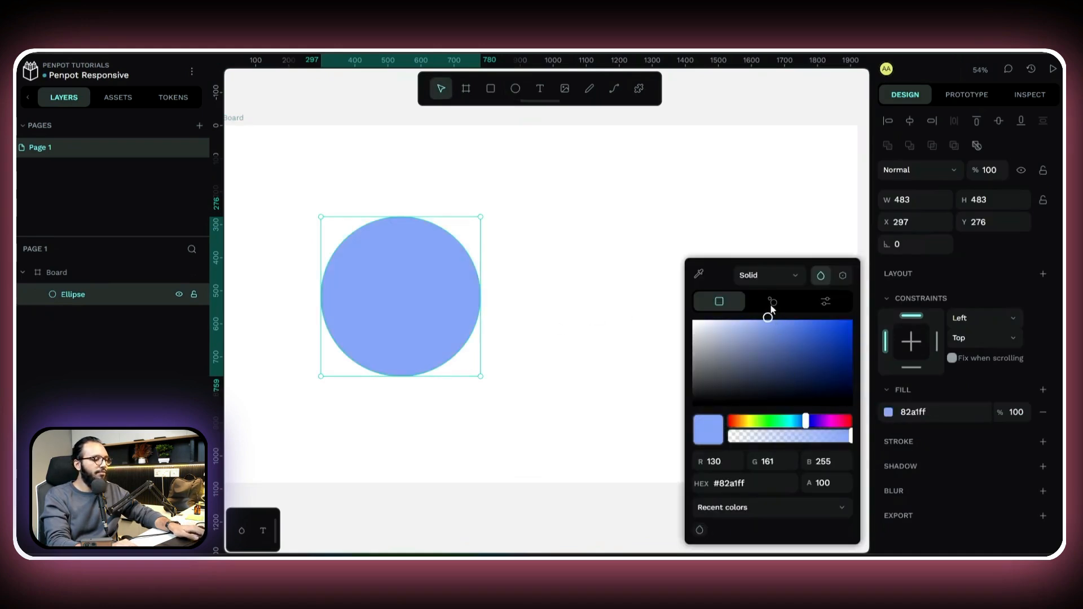
{"action": "left_click", "coordinate": [592, 350]}
Step: Duplicate the blue circle to make a horizontal row of five equal circles
{"action": "left_click_drag", "start_coordinate": [408, 290], "coordinate": [537, 326]}
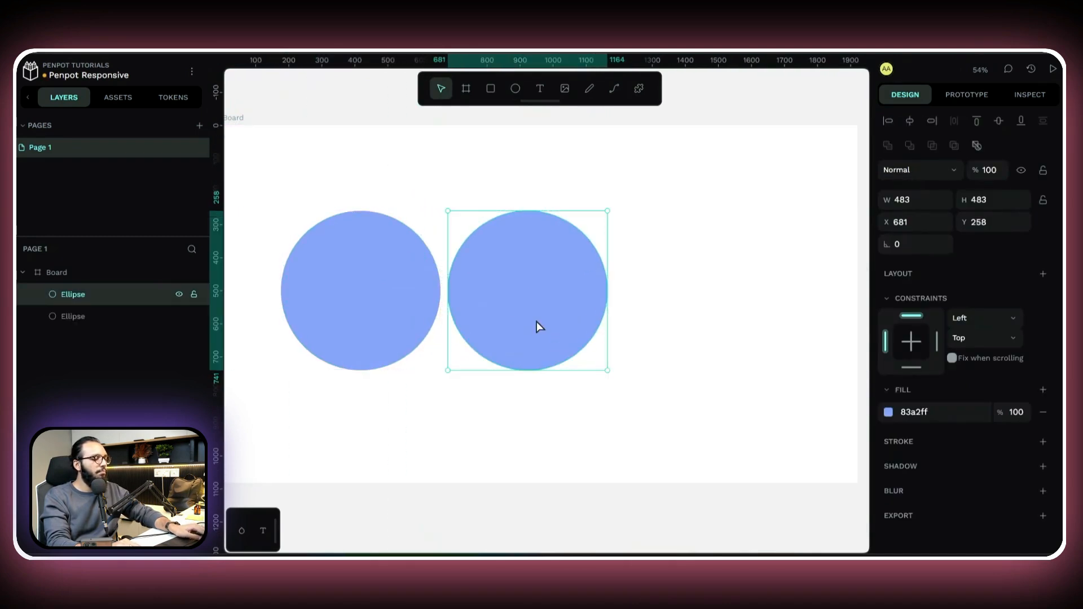
{"action": "key", "text": "ctrl+d"}
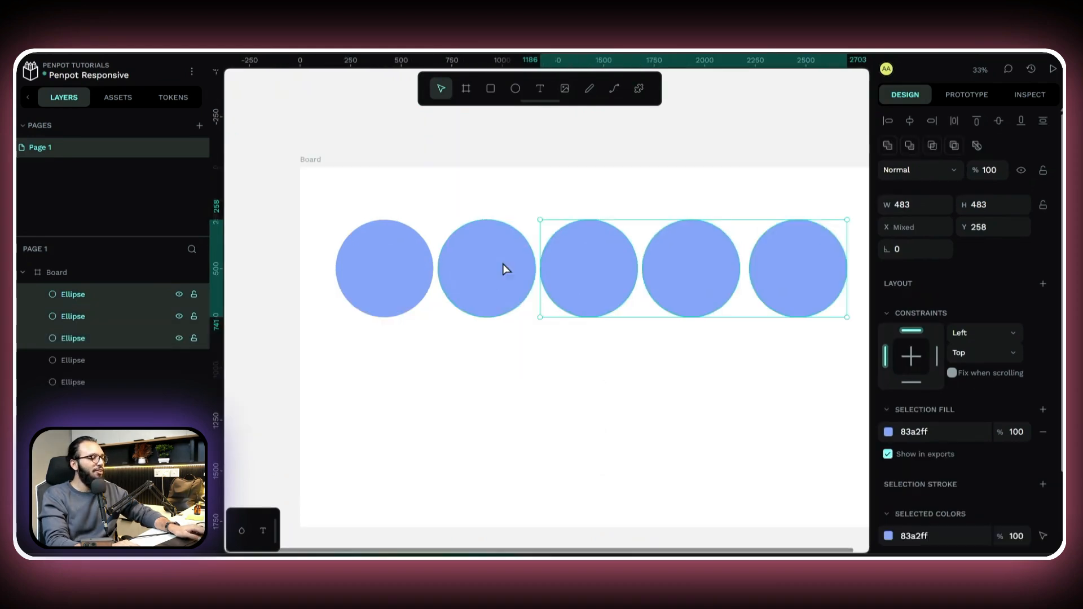
Step: Recolour the second circle in the row cyan (83e9ff) and the third one green (83ffa3)
{"action": "left_click", "coordinate": [510, 267]}
{"action": "left_click", "coordinate": [888, 411]}
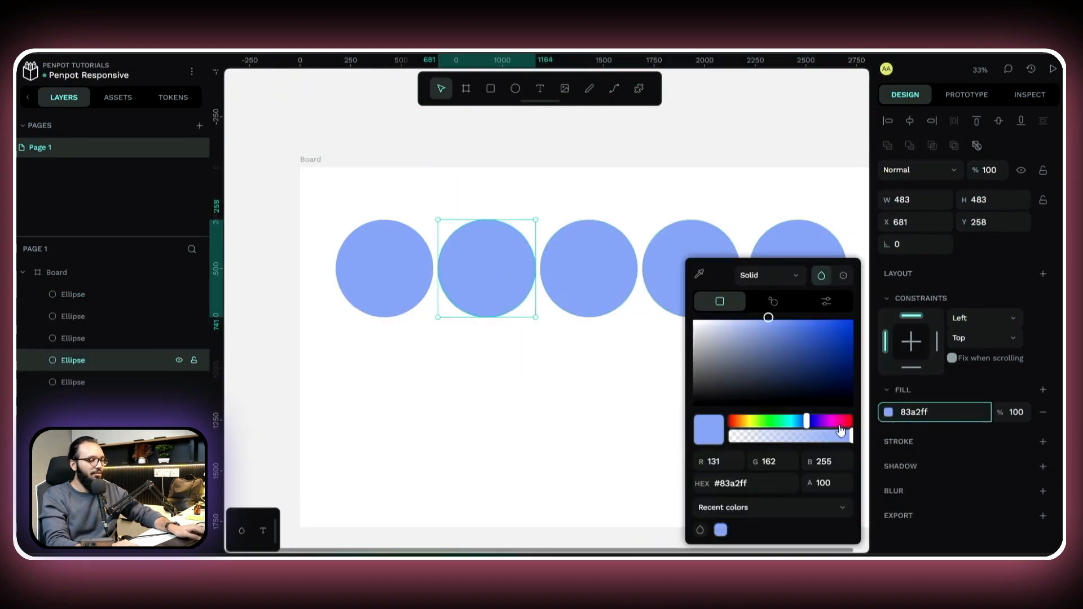
{"action": "left_click_drag", "start_coordinate": [807, 420], "coordinate": [796, 422]}
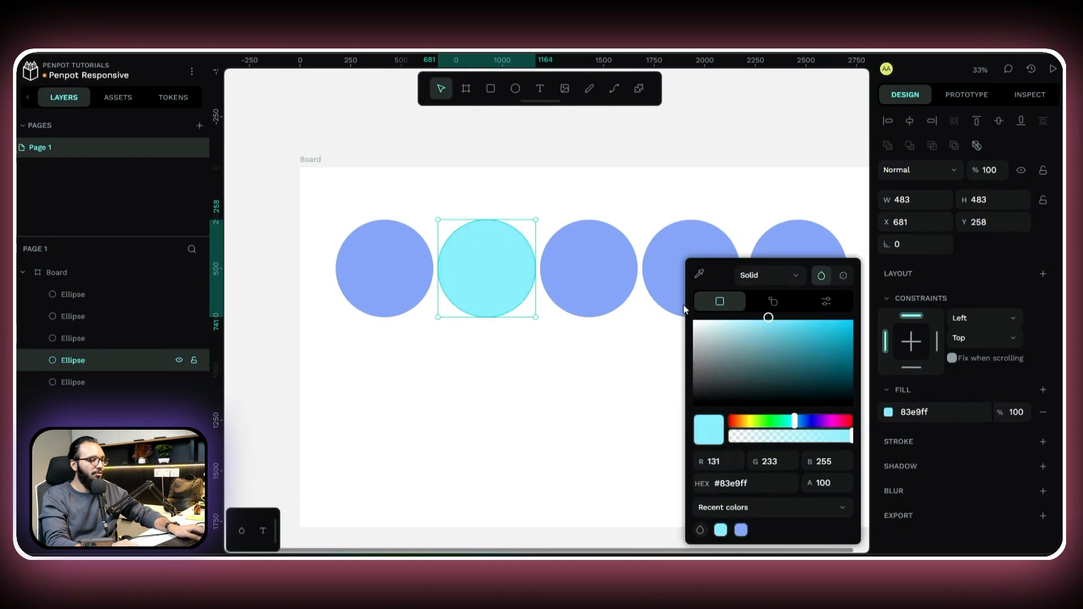
{"action": "left_click", "coordinate": [624, 284]}
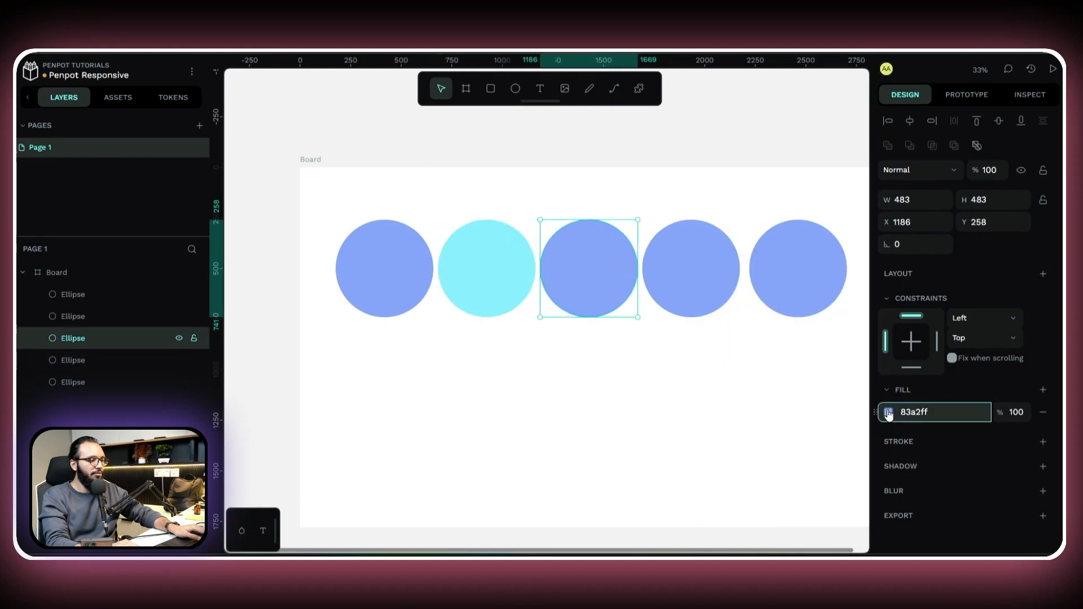
{"action": "left_click", "coordinate": [888, 413]}
{"action": "left_click_drag", "start_coordinate": [794, 423], "coordinate": [789, 421]}
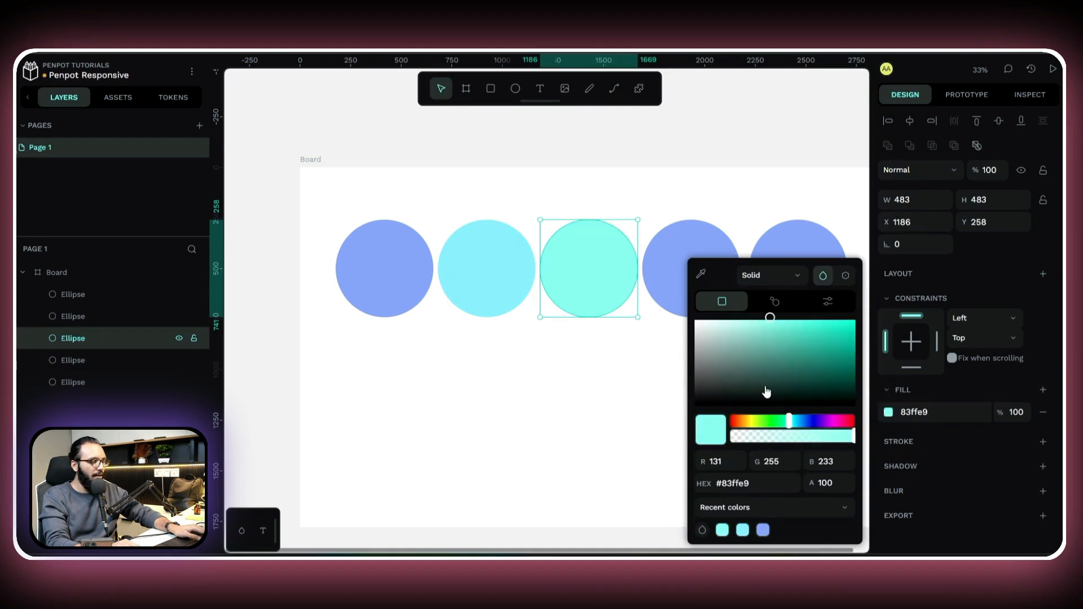
{"action": "left_click", "coordinate": [774, 420]}
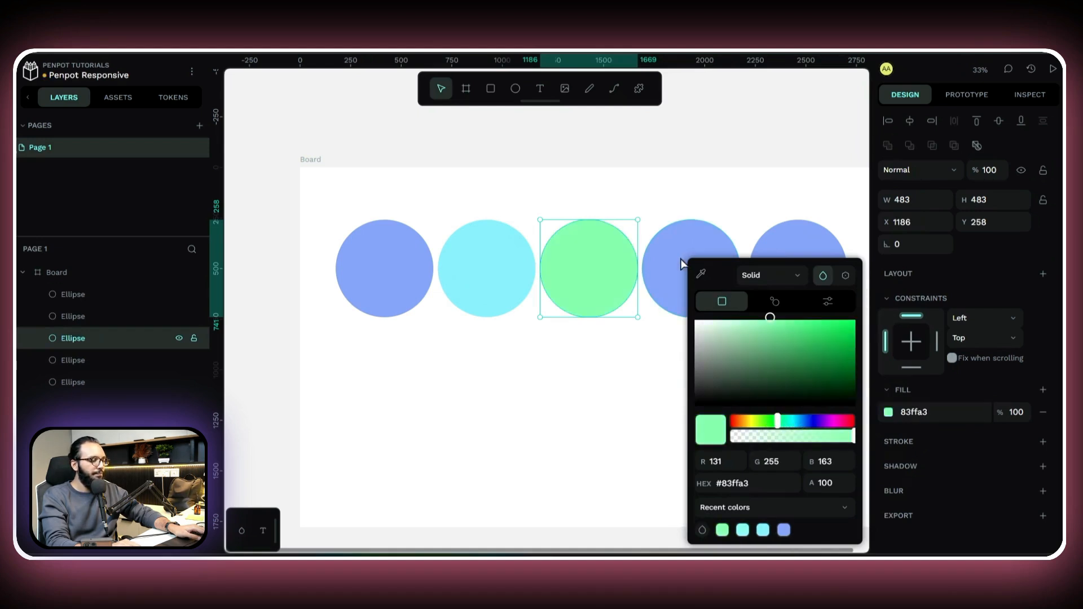
Step: Recolour the fourth circle lime green (bdff83) and the fifth circle pink
{"action": "left_click", "coordinate": [686, 273]}
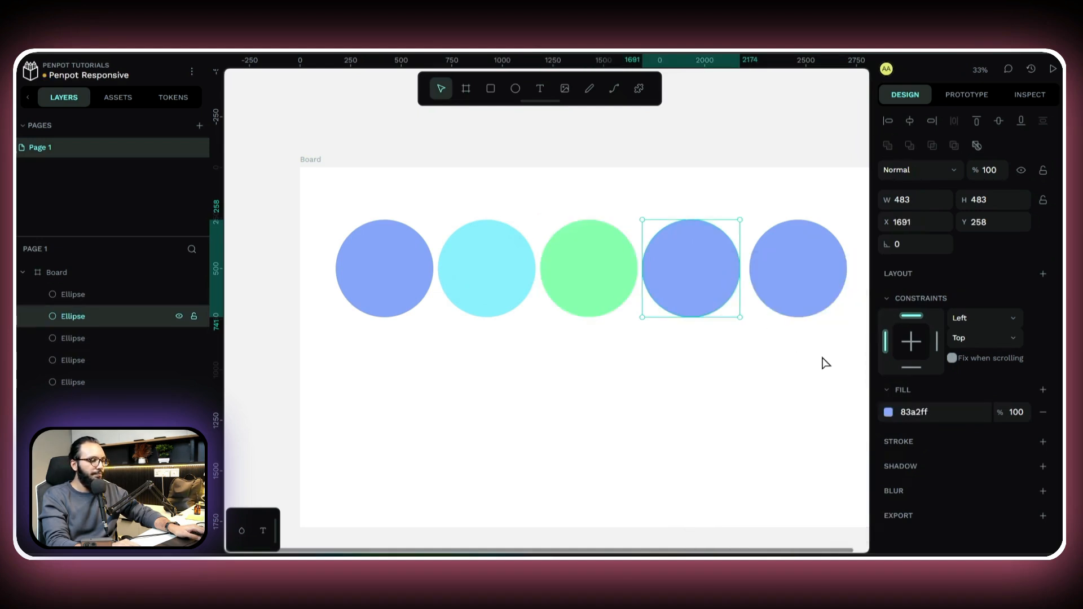
{"action": "left_click", "coordinate": [888, 413]}
{"action": "left_click", "coordinate": [767, 423]}
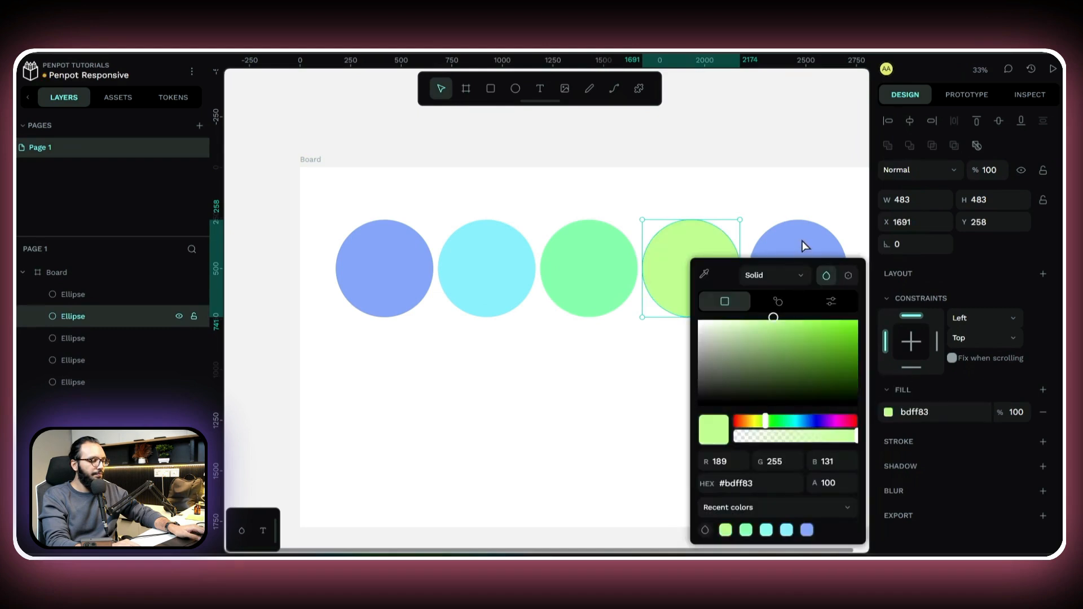
{"action": "left_click", "coordinate": [804, 245]}
{"action": "left_click", "coordinate": [888, 412]}
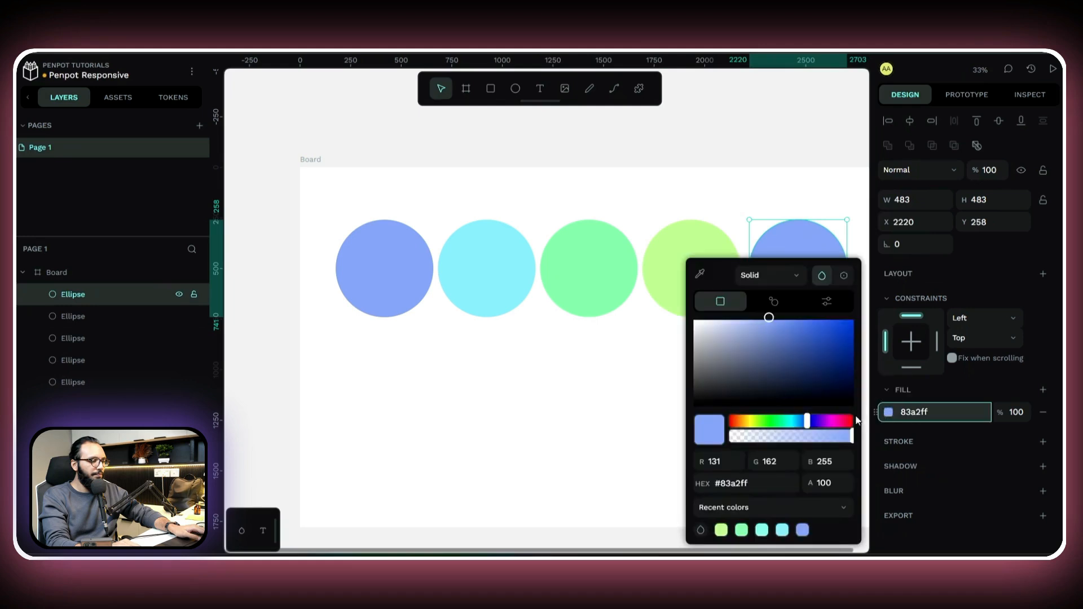
{"action": "left_click", "coordinate": [831, 422]}
{"action": "left_click", "coordinate": [540, 372]}
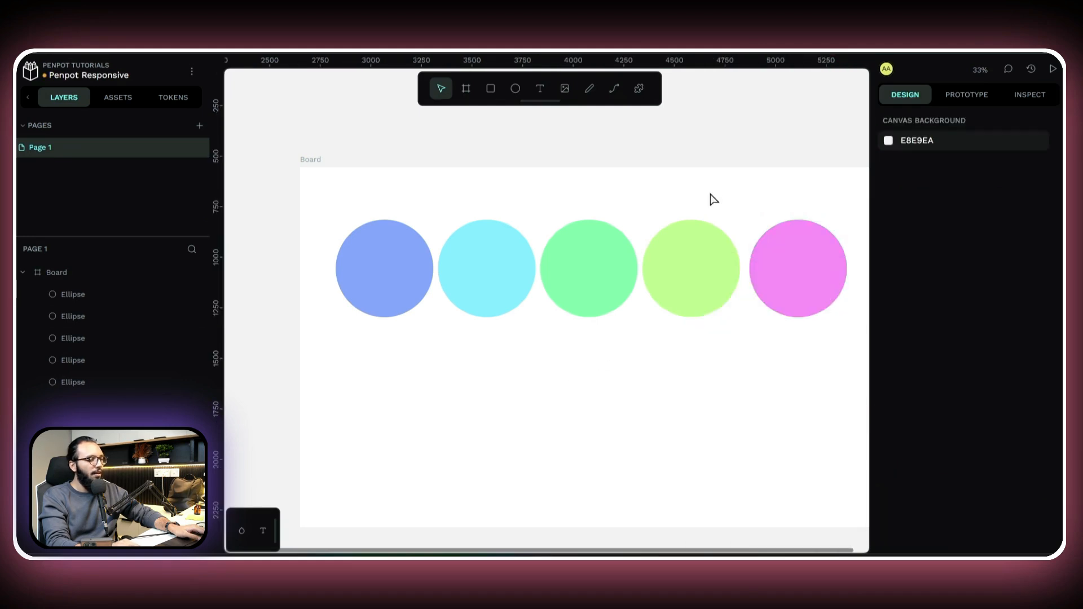
{"action": "left_click_drag", "start_coordinate": [844, 119], "coordinate": [362, 307]}
{"action": "scroll", "coordinate": [480, 333], "scroll_direction": "down", "scroll_amount": 3}
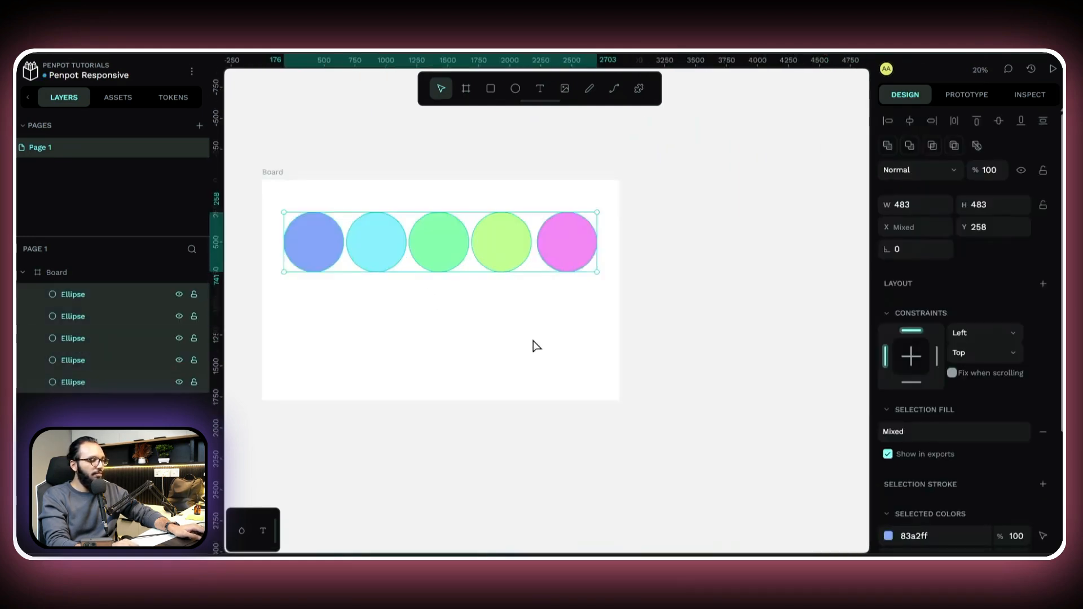
{"action": "scroll", "coordinate": [532, 339], "scroll_direction": "up", "scroll_amount": 3}
{"action": "left_click_drag", "start_coordinate": [483, 328], "coordinate": [624, 417]}
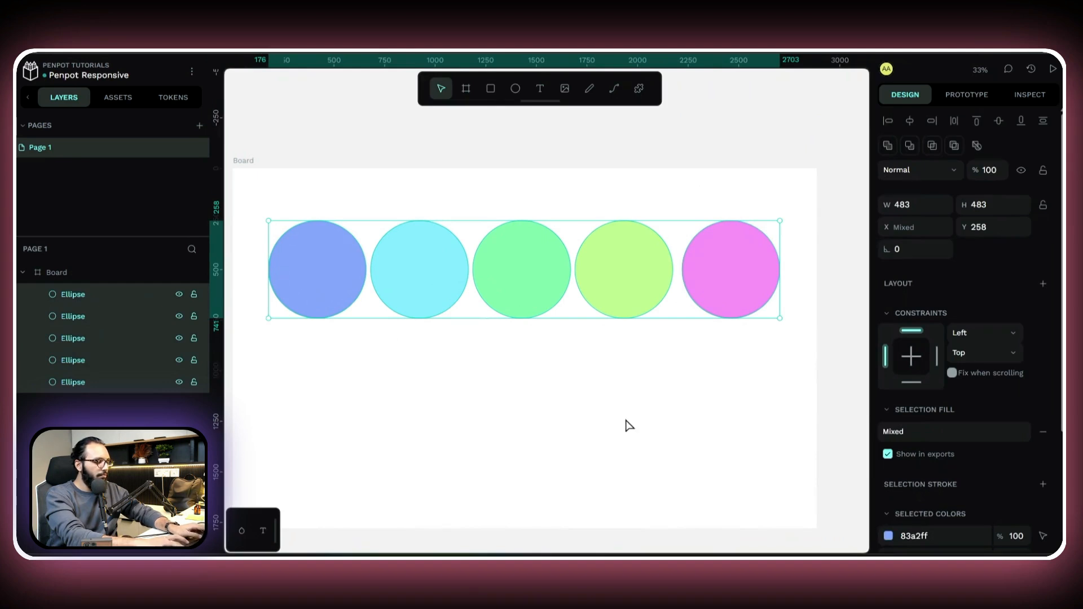
{"action": "scroll", "coordinate": [760, 379], "scroll_direction": "down", "scroll_amount": 4}
{"action": "scroll", "coordinate": [657, 334], "scroll_direction": "up", "scroll_amount": 4}
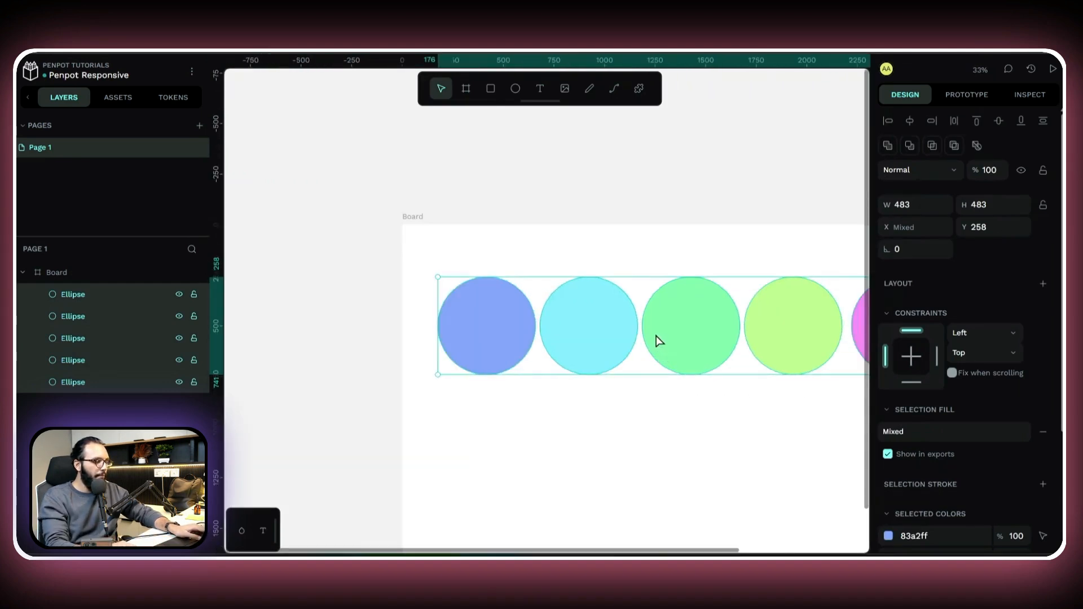
{"action": "scroll", "coordinate": [657, 335], "scroll_direction": "down", "scroll_amount": 2}
{"action": "scroll", "coordinate": [776, 384], "scroll_direction": "up", "scroll_amount": 4}
{"action": "left_click_drag", "start_coordinate": [757, 388], "coordinate": [665, 394]}
{"action": "scroll", "coordinate": [705, 422], "scroll_direction": "down", "scroll_amount": 2}
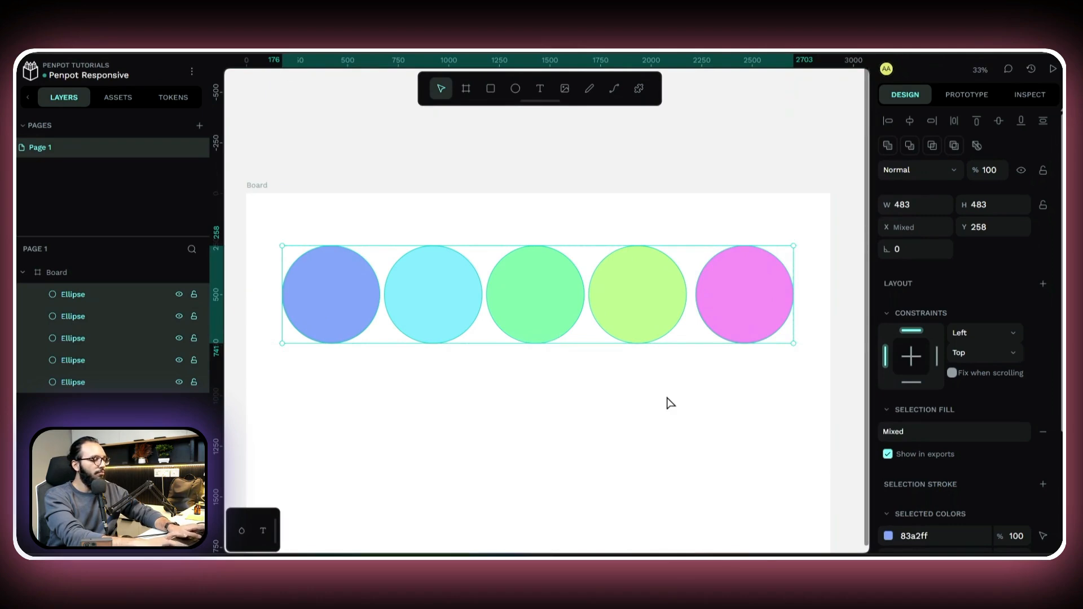
{"action": "scroll", "coordinate": [322, 339], "scroll_direction": "down", "scroll_amount": 5}
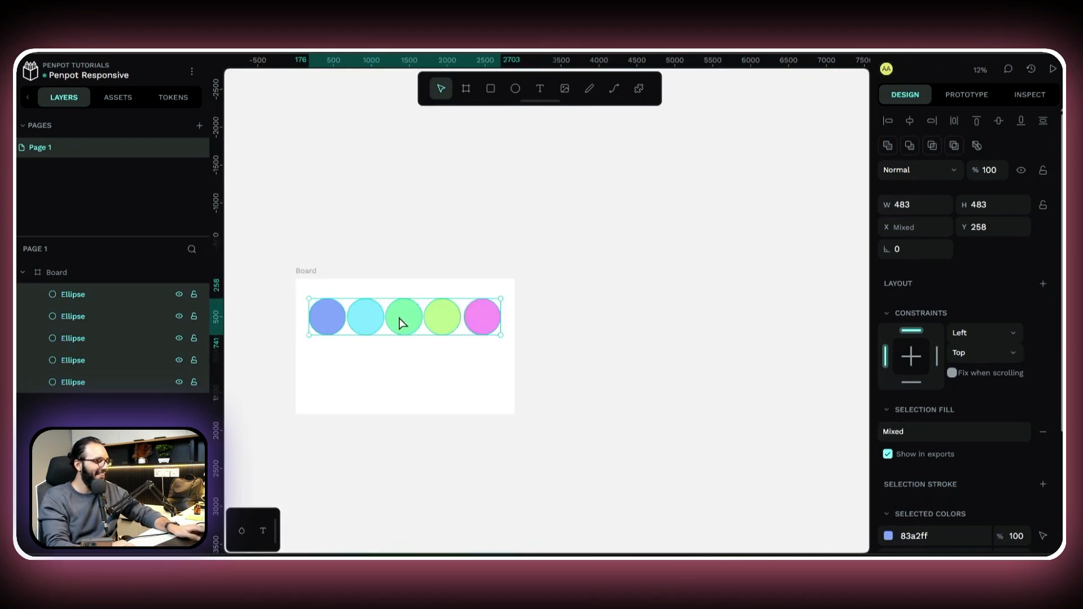
{"action": "left_click", "coordinate": [530, 259]}
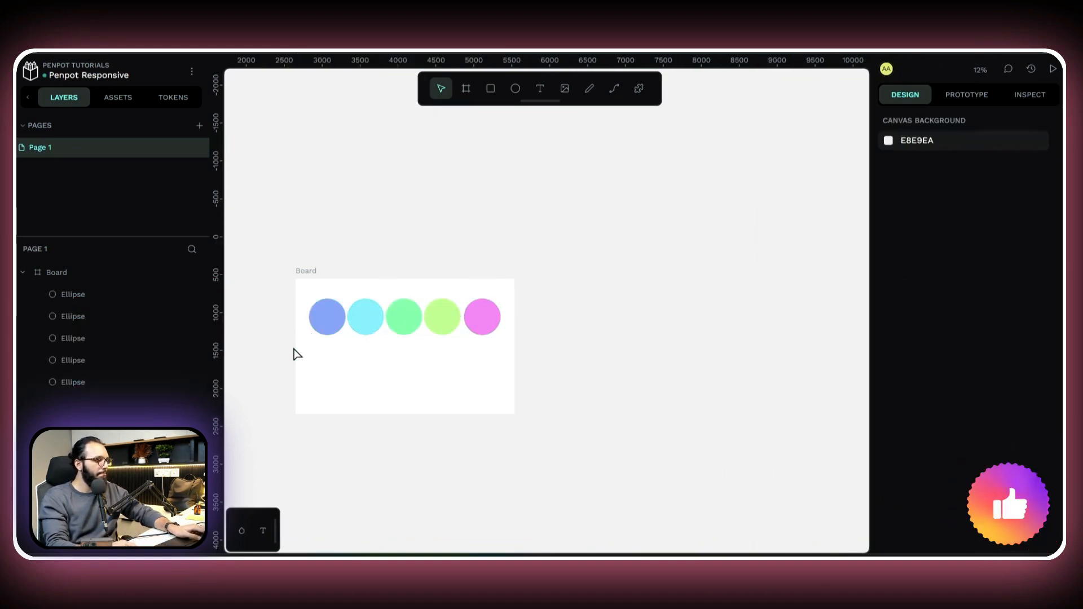
Step: Select all five circles and add a flex layout to them
{"action": "scroll", "coordinate": [297, 352], "scroll_direction": "up", "scroll_amount": 5}
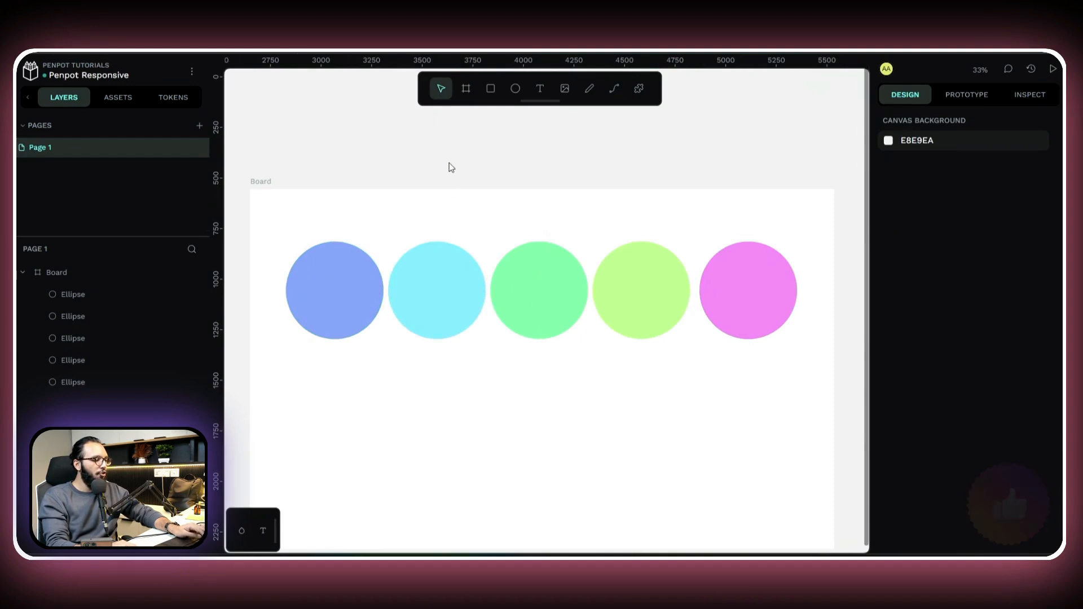
{"action": "left_click", "coordinate": [429, 305]}
{"action": "left_click", "coordinate": [338, 295]}
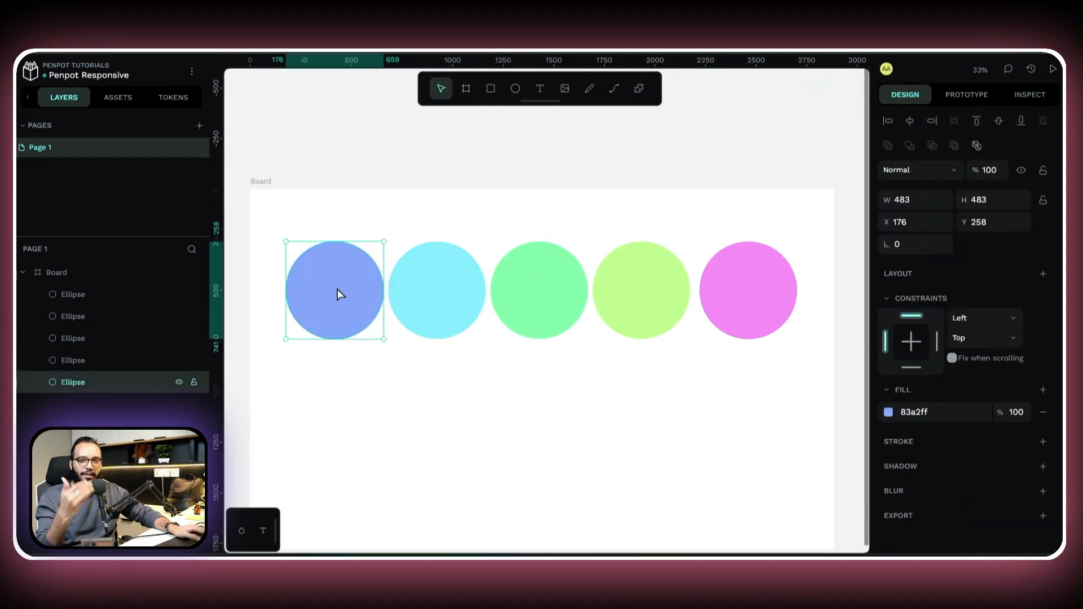
{"action": "left_click", "coordinate": [412, 285], "text": "shift"}
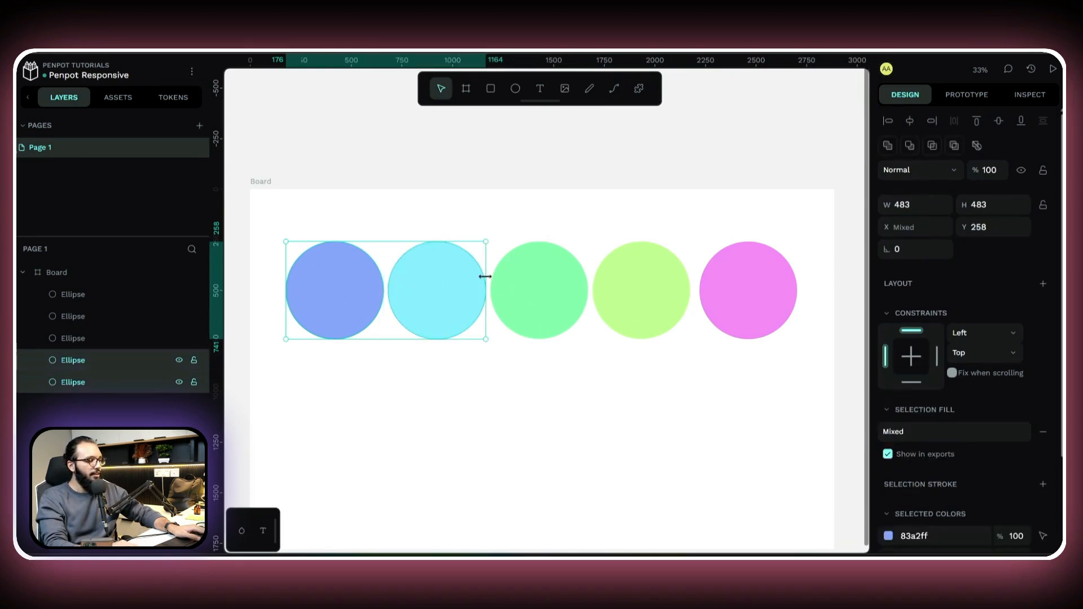
{"action": "left_click", "coordinate": [524, 274], "text": "shift"}
{"action": "left_click", "coordinate": [633, 280], "text": "shift"}
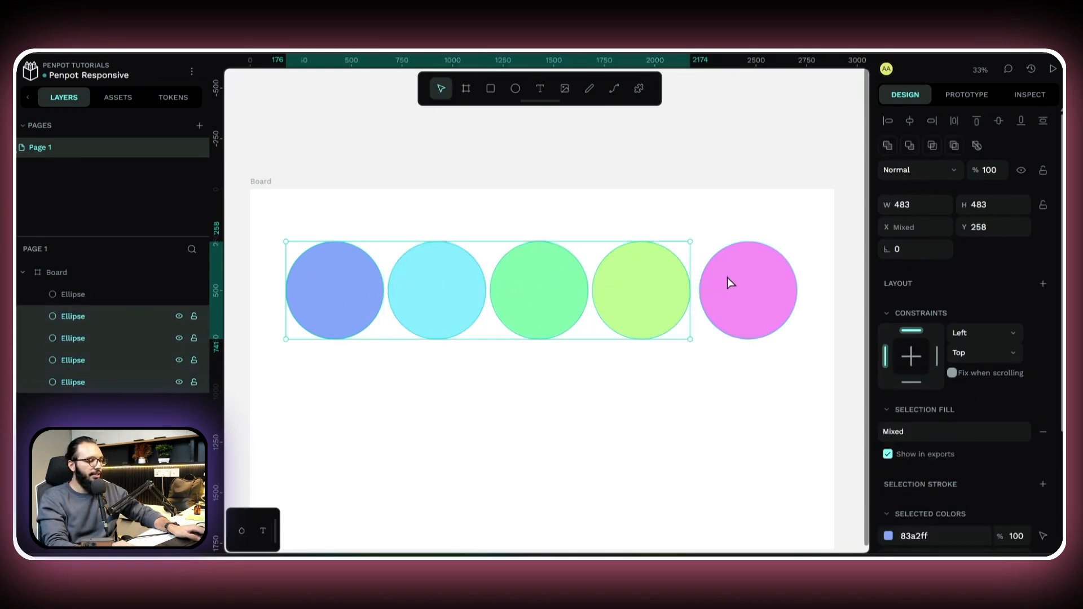
{"action": "left_click", "coordinate": [728, 278], "text": "shift"}
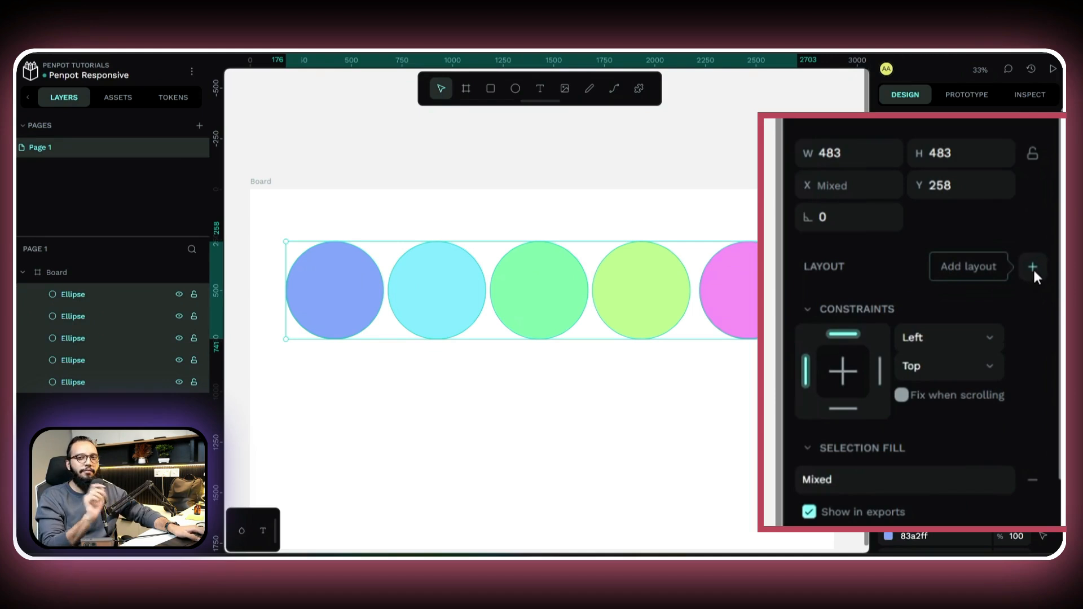
{"action": "left_click", "coordinate": [1031, 269]}
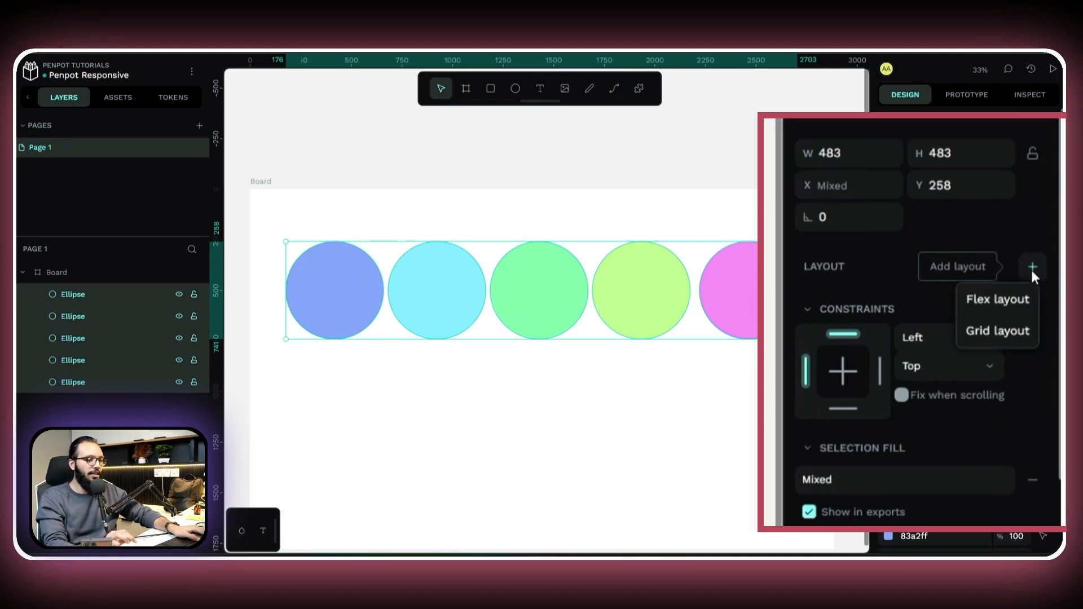
{"action": "left_click", "coordinate": [1008, 315]}
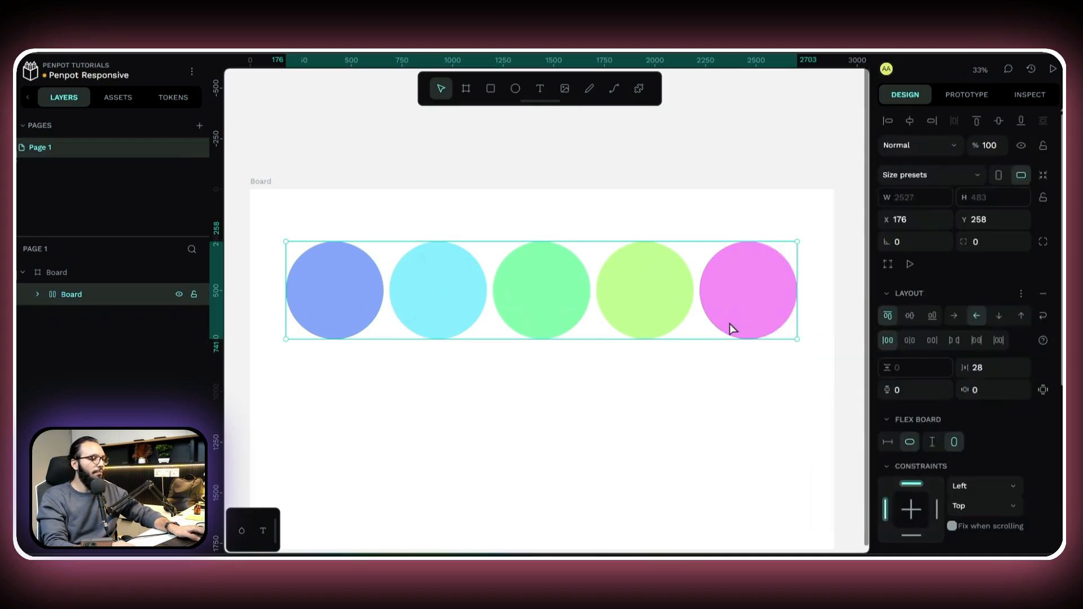
Step: Set the column gap of the circles' flex layout to 49
{"action": "scroll", "coordinate": [727, 326], "scroll_direction": "down", "scroll_amount": 3}
{"action": "scroll", "coordinate": [607, 303], "scroll_direction": "up", "scroll_amount": 3}
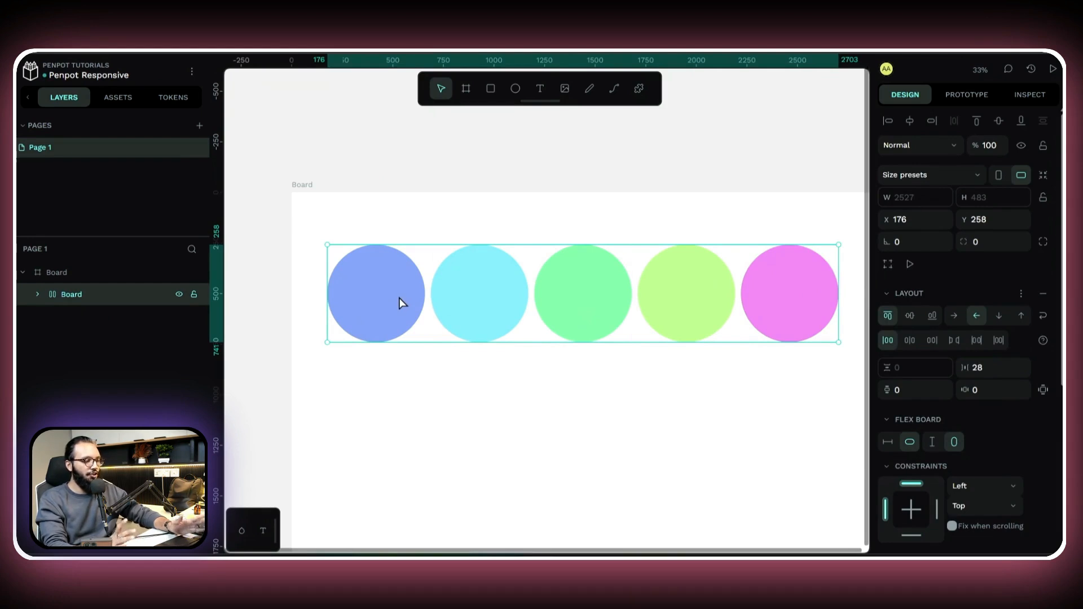
{"action": "left_click", "coordinate": [979, 367]}
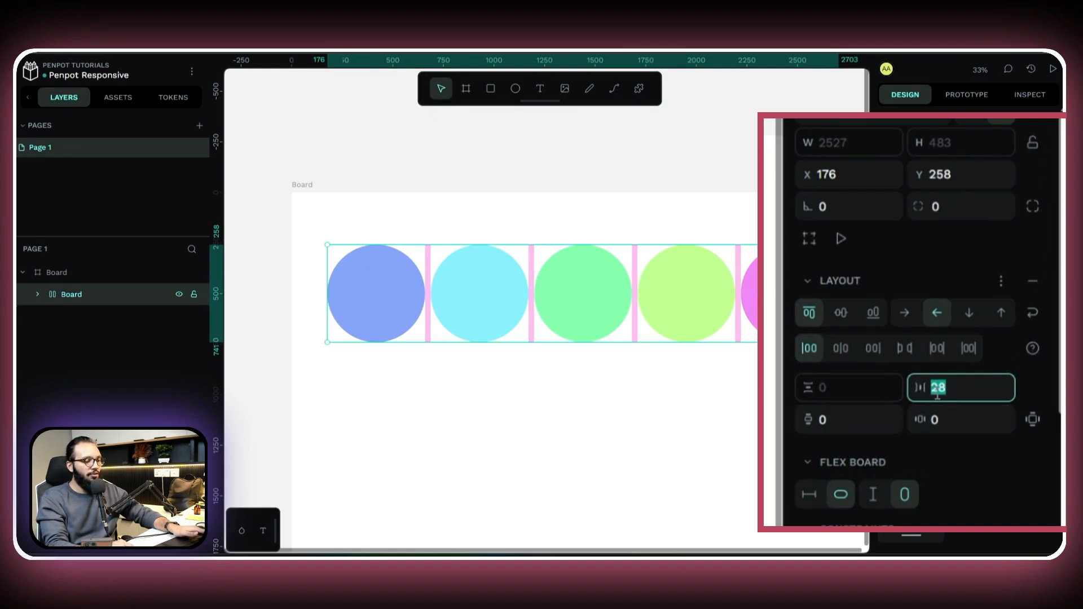
{"action": "scroll", "coordinate": [937, 394], "scroll_direction": "up", "scroll_amount": 14}
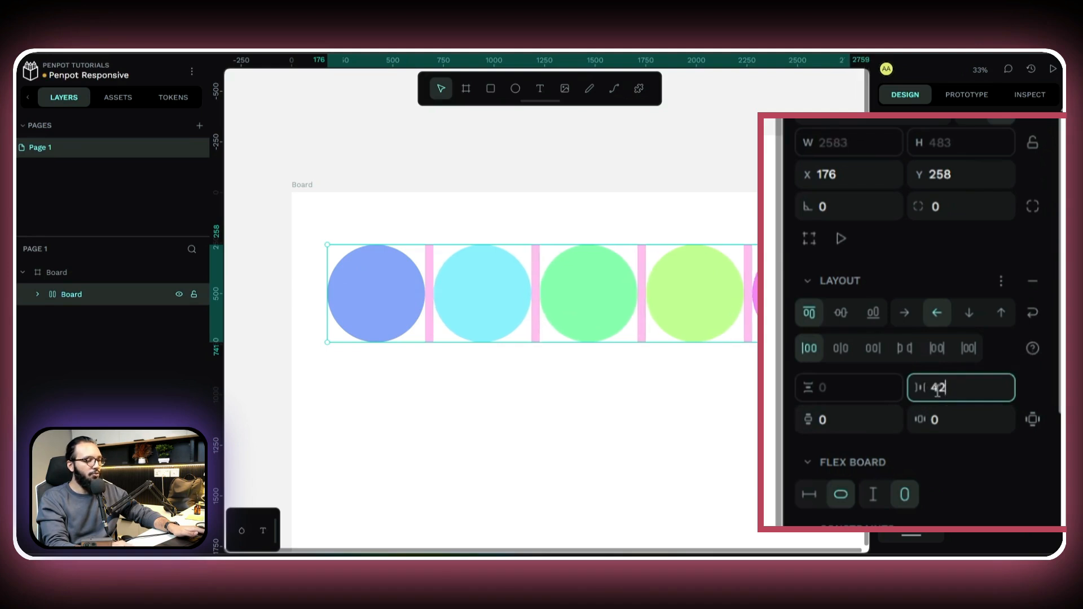
{"action": "scroll", "coordinate": [938, 390], "scroll_direction": "up", "scroll_amount": 7}
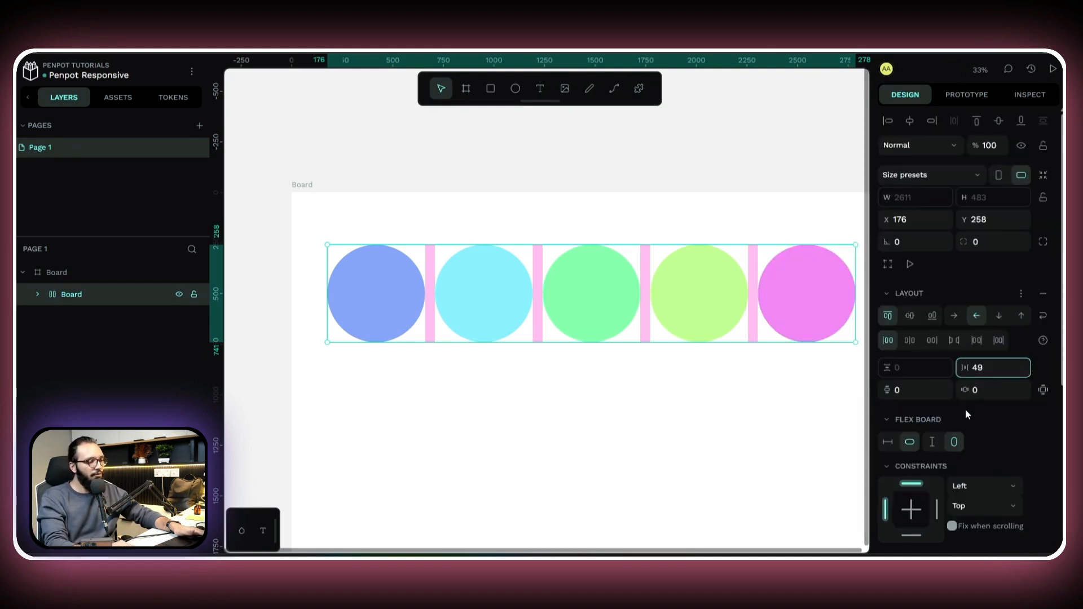
{"action": "left_click", "coordinate": [966, 405]}
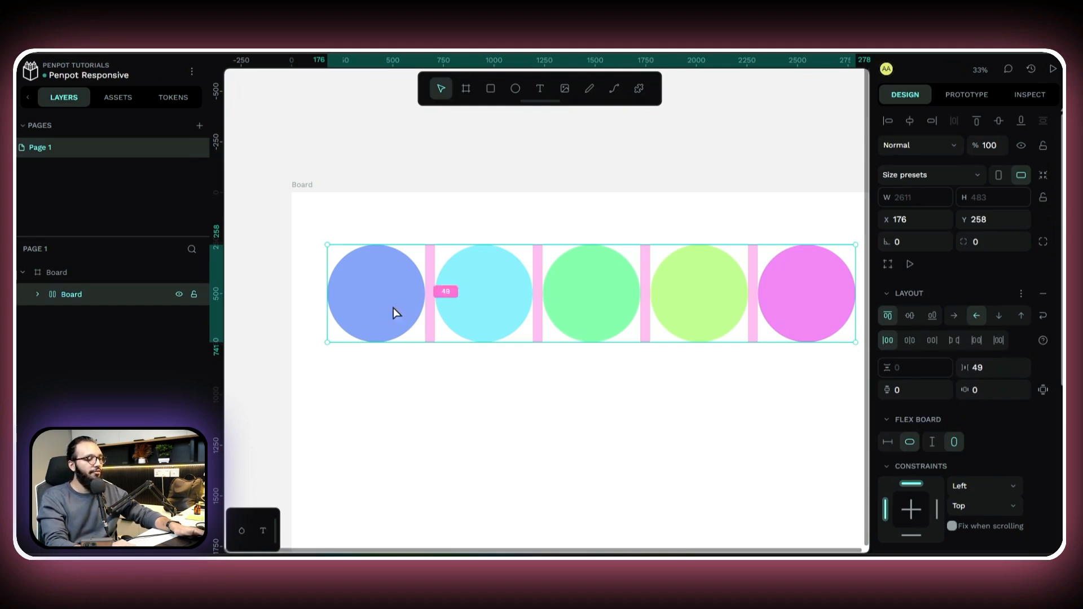
Step: Enlarge the cyan circle inside the flex layout to about 581 by 581 px
{"action": "left_click", "coordinate": [489, 334]}
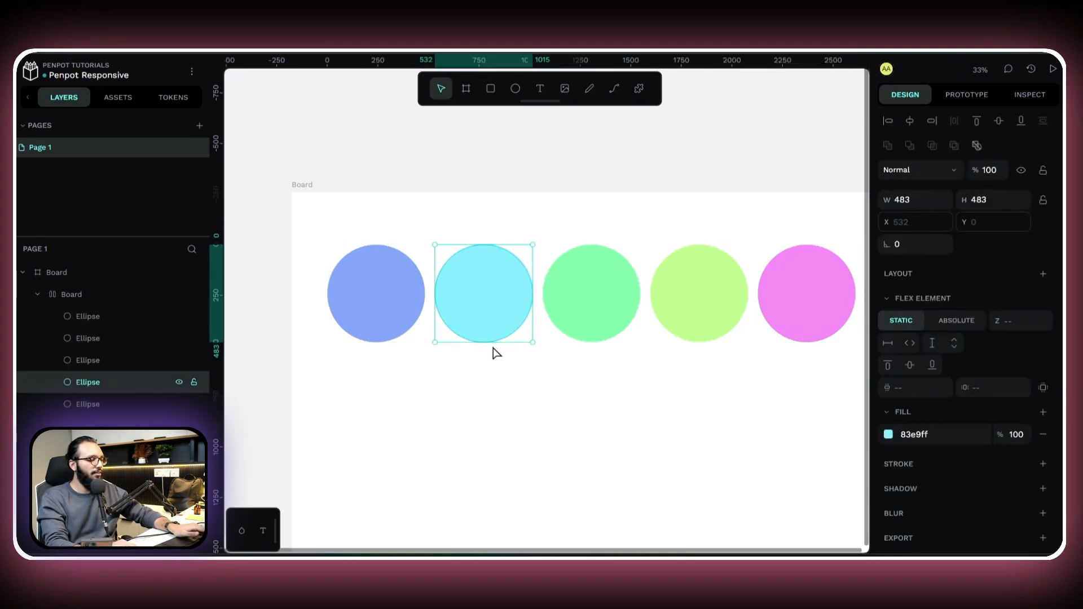
{"action": "left_click_drag", "start_coordinate": [490, 339], "coordinate": [497, 362]}
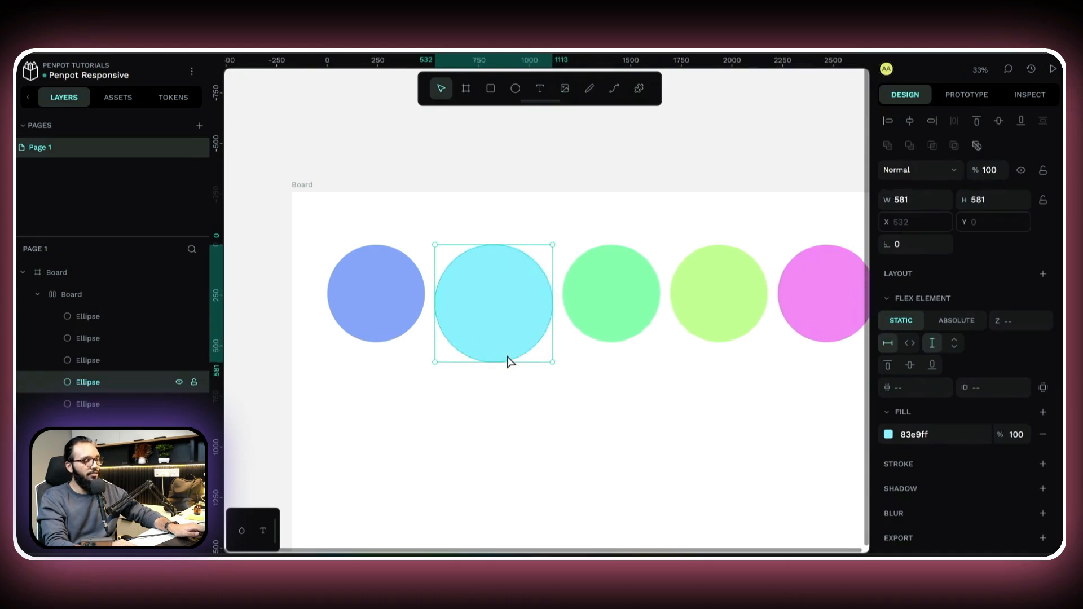
{"action": "scroll", "coordinate": [586, 331], "scroll_direction": "down", "scroll_amount": 2, "text": "ctrl"}
{"action": "scroll", "coordinate": [585, 331], "scroll_direction": "up", "scroll_amount": 2, "text": "ctrl"}
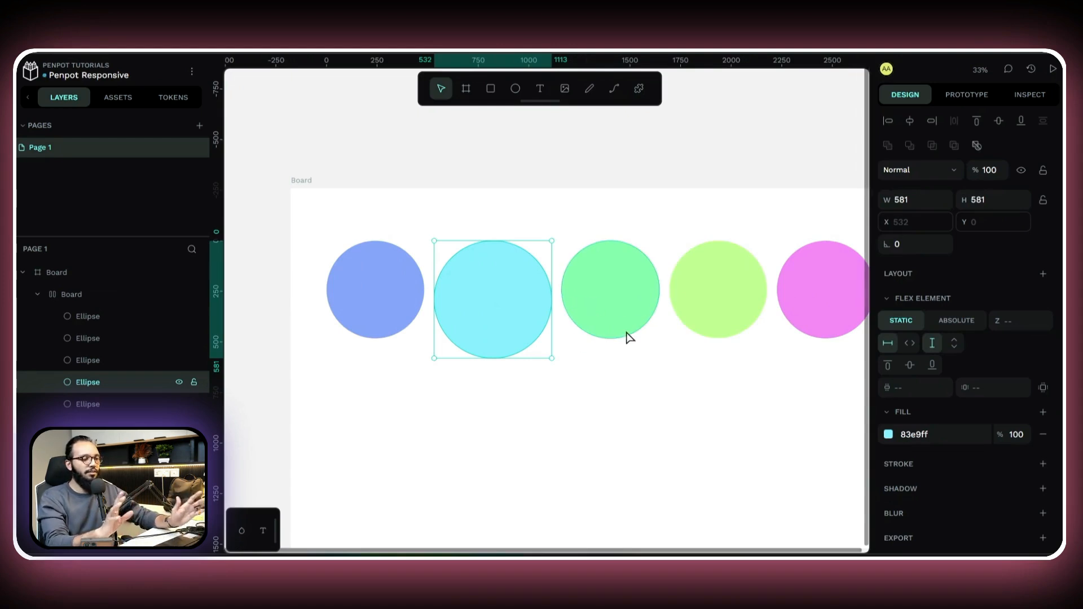
Step: Select the circles' flex board and try centre item alignment followed by end item alignment
{"action": "left_click", "coordinate": [684, 375]}
{"action": "left_click", "coordinate": [608, 316]}
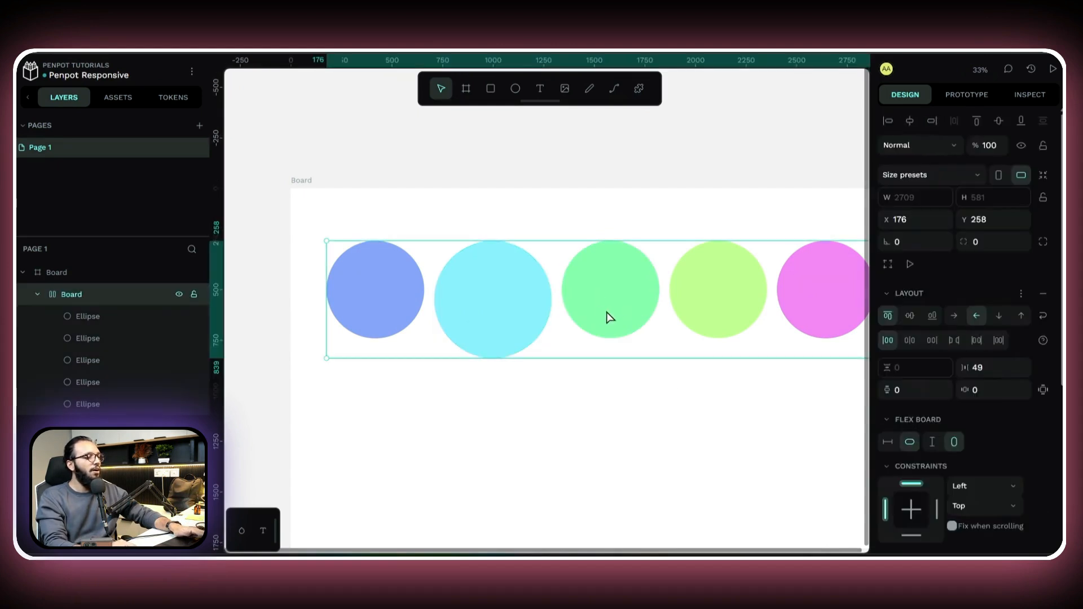
{"action": "left_click", "coordinate": [909, 315]}
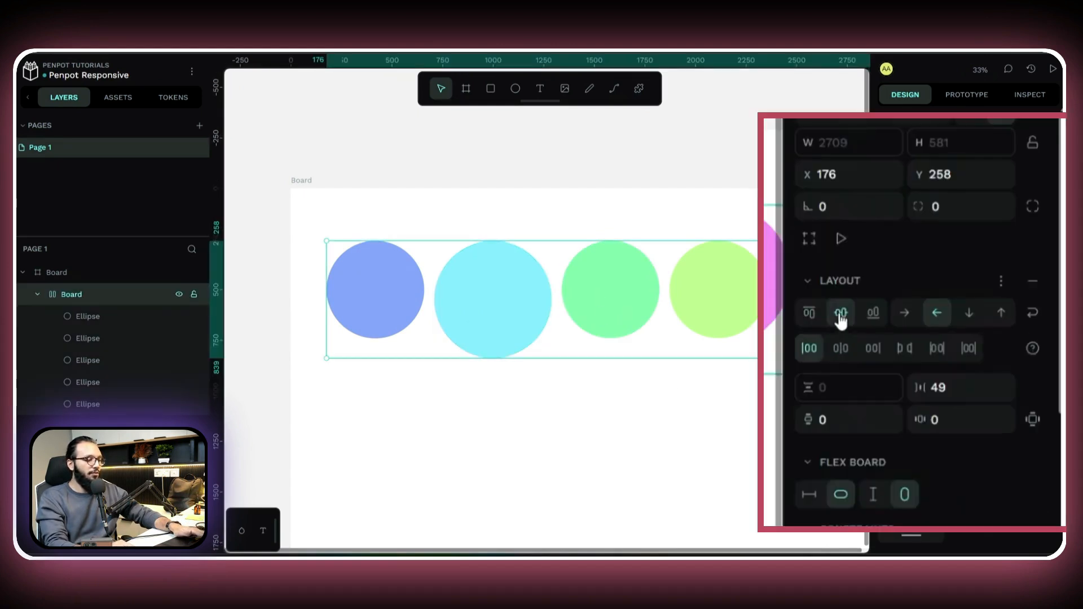
{"action": "left_click", "coordinate": [872, 321]}
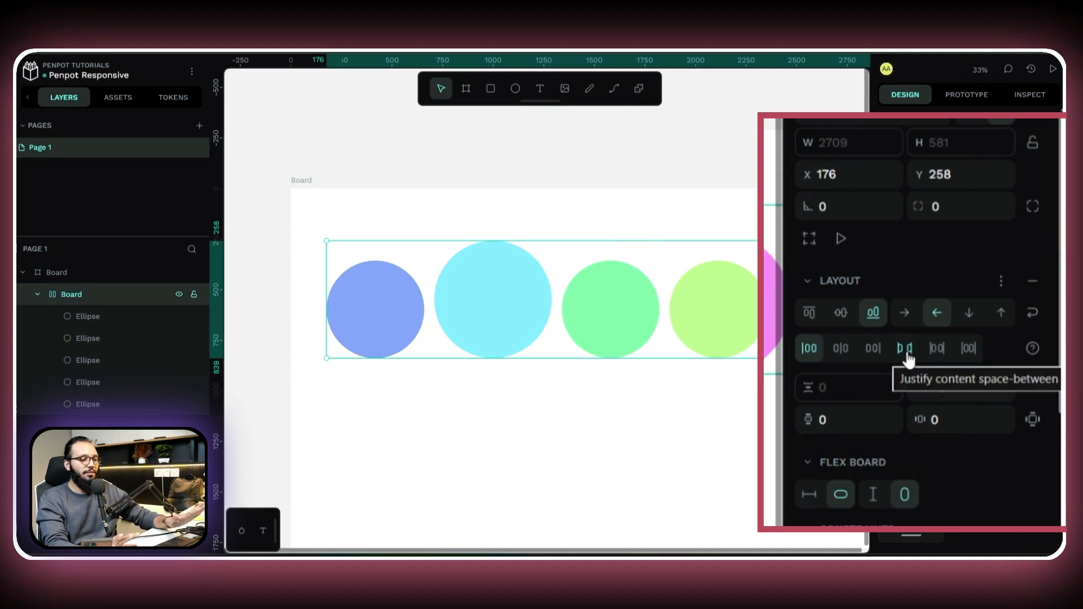
Step: Narrow the circles' flex board to about 2170 px wide and widen it again to about 3526 px
{"action": "scroll", "coordinate": [646, 317], "scroll_direction": "down", "scroll_amount": 3}
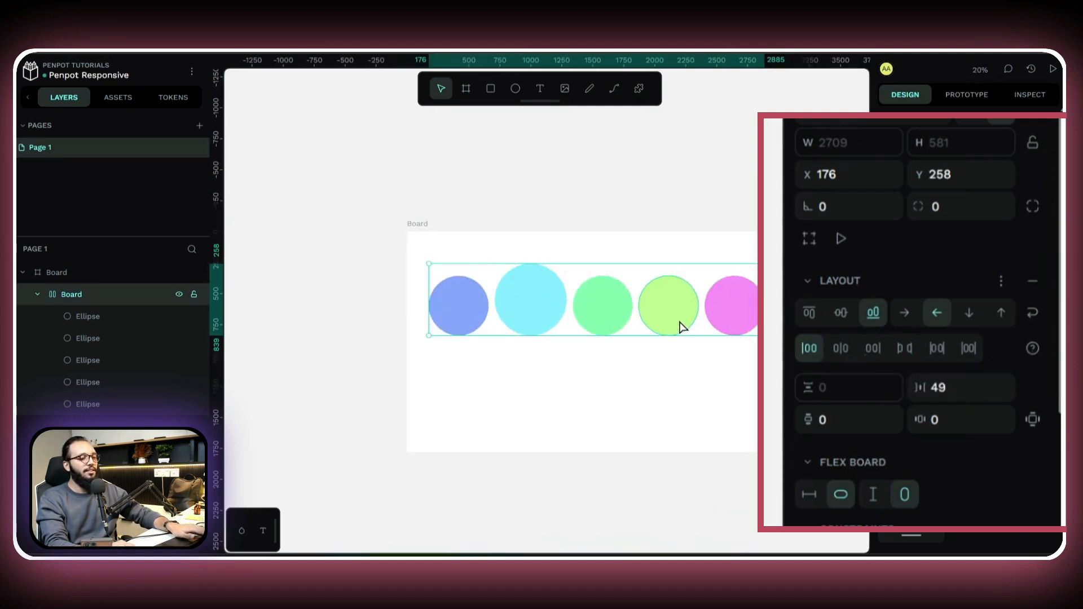
{"action": "scroll", "coordinate": [680, 321], "scroll_direction": "up", "scroll_amount": 3}
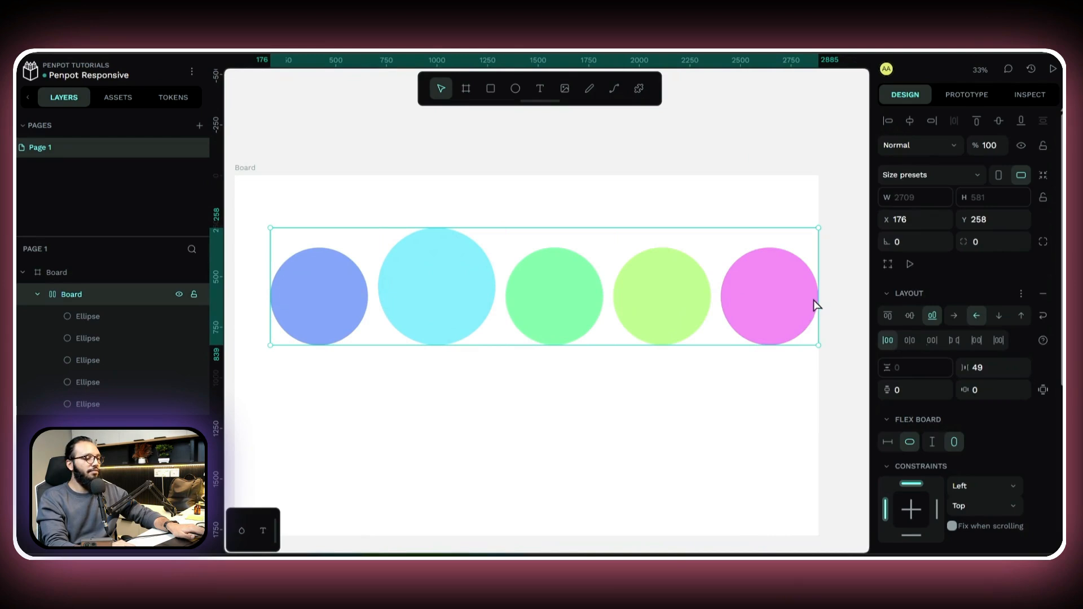
{"action": "left_click_drag", "start_coordinate": [819, 297], "coordinate": [708, 304]}
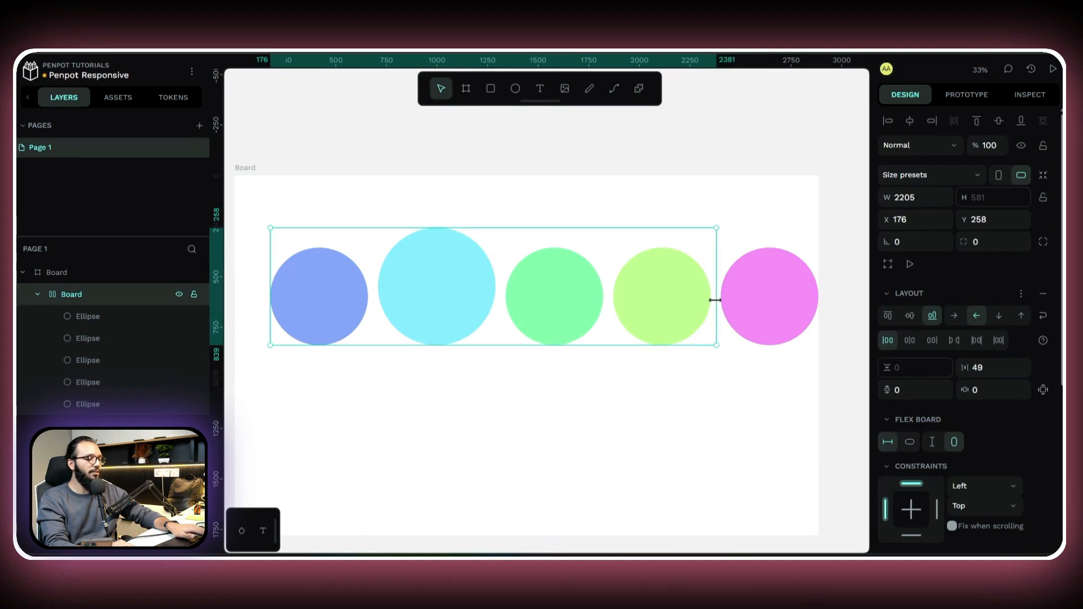
{"action": "scroll", "coordinate": [727, 300], "scroll_direction": "down", "scroll_amount": 5}
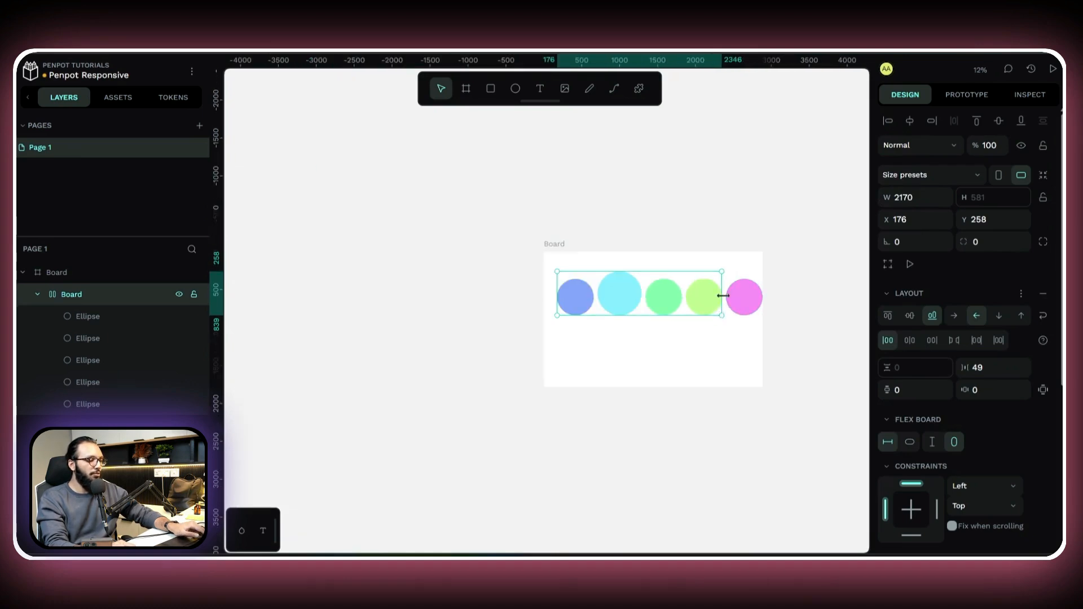
{"action": "left_click_drag", "start_coordinate": [723, 295], "coordinate": [825, 313]}
Step: Move the flex board out of the white board to just above it, at about X 2295, Y -426
{"action": "left_click_drag", "start_coordinate": [669, 295], "coordinate": [684, 238]}
{"action": "scroll", "coordinate": [643, 192], "scroll_direction": "up", "scroll_amount": 7}
{"action": "scroll", "coordinate": [604, 222], "scroll_direction": "down", "scroll_amount": 7}
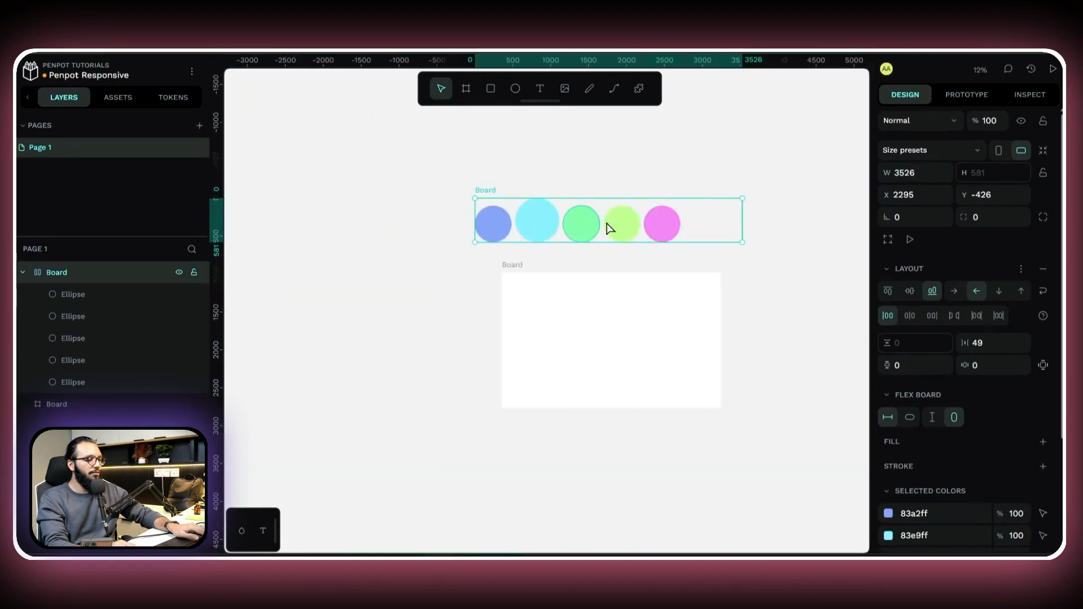
{"action": "scroll", "coordinate": [609, 227], "scroll_direction": "up", "scroll_amount": 3}
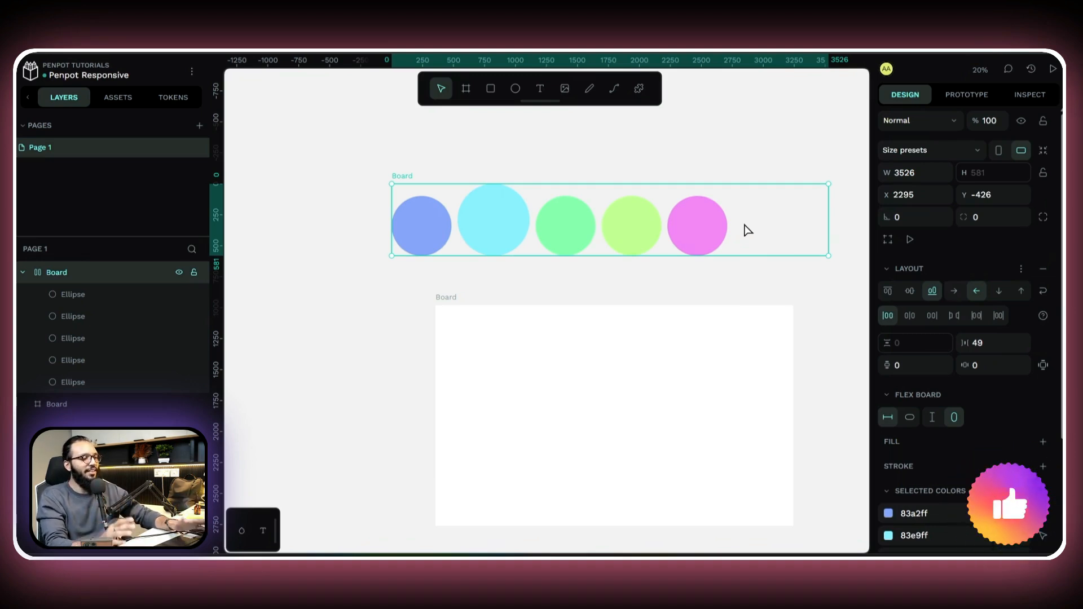
{"action": "scroll", "coordinate": [747, 224], "scroll_direction": "up", "scroll_amount": 3}
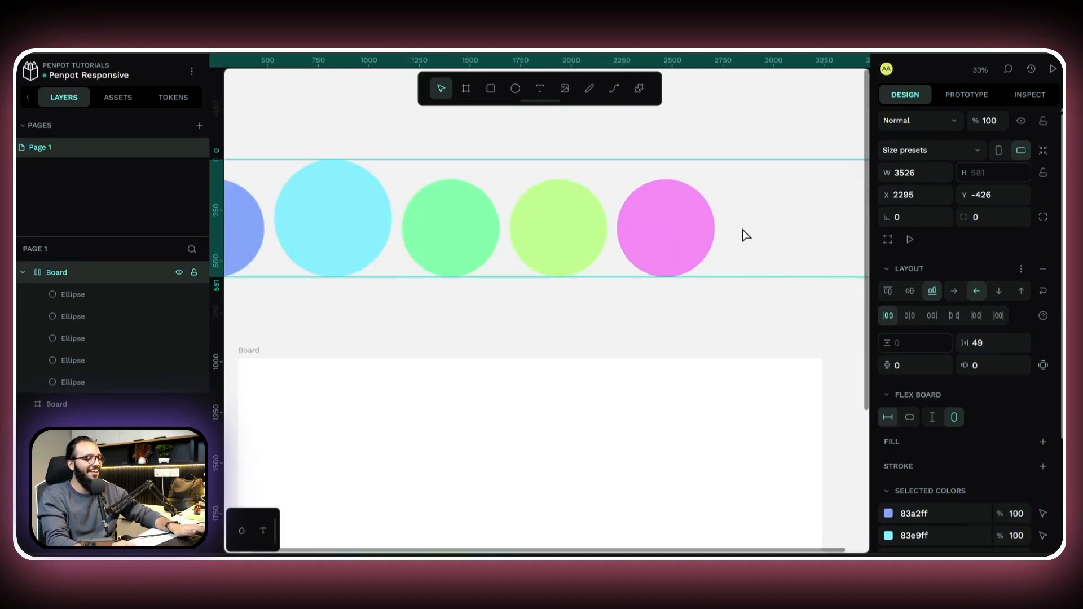
{"action": "scroll", "coordinate": [738, 227], "scroll_direction": "down", "scroll_amount": 3}
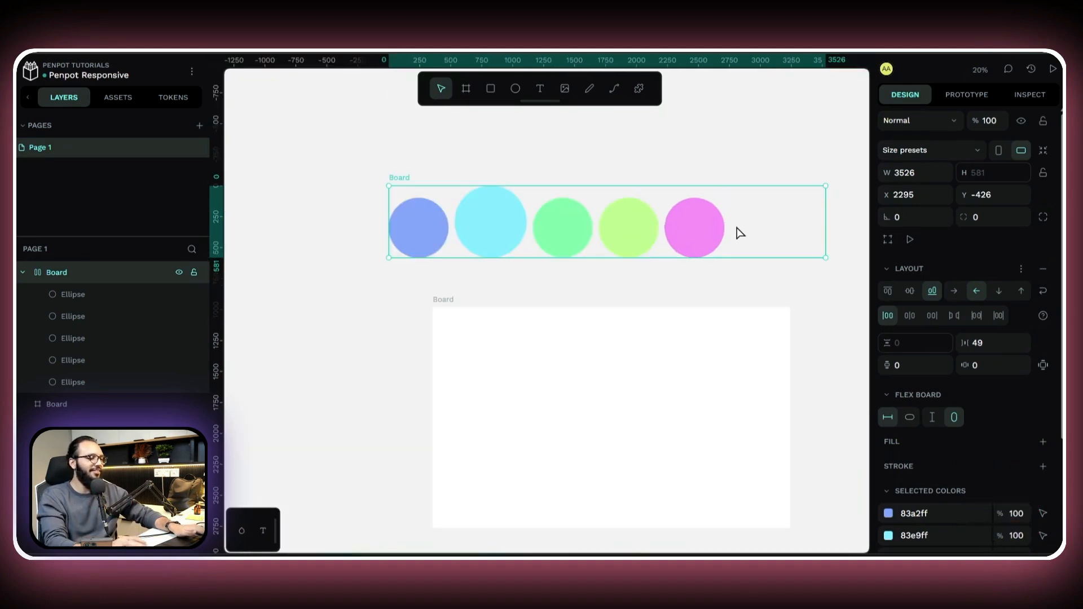
{"action": "scroll", "coordinate": [760, 218], "scroll_direction": "up", "scroll_amount": 3}
{"action": "scroll", "coordinate": [760, 218], "scroll_direction": "down", "scroll_amount": 3}
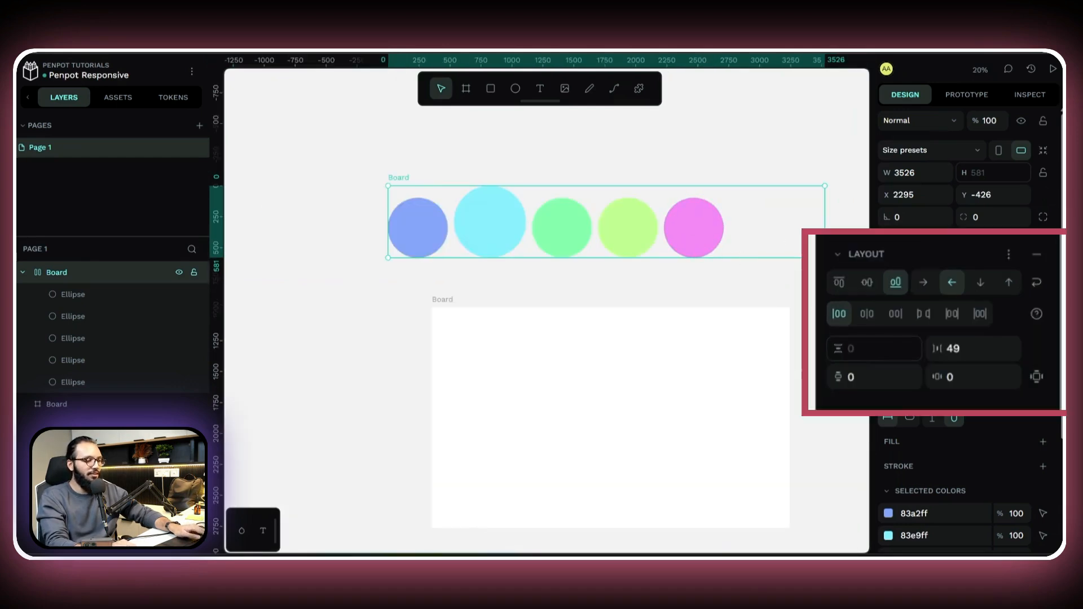
Step: Try centre and end justification on the circles' flex board and return it to start justification
{"action": "left_click", "coordinate": [866, 314]}
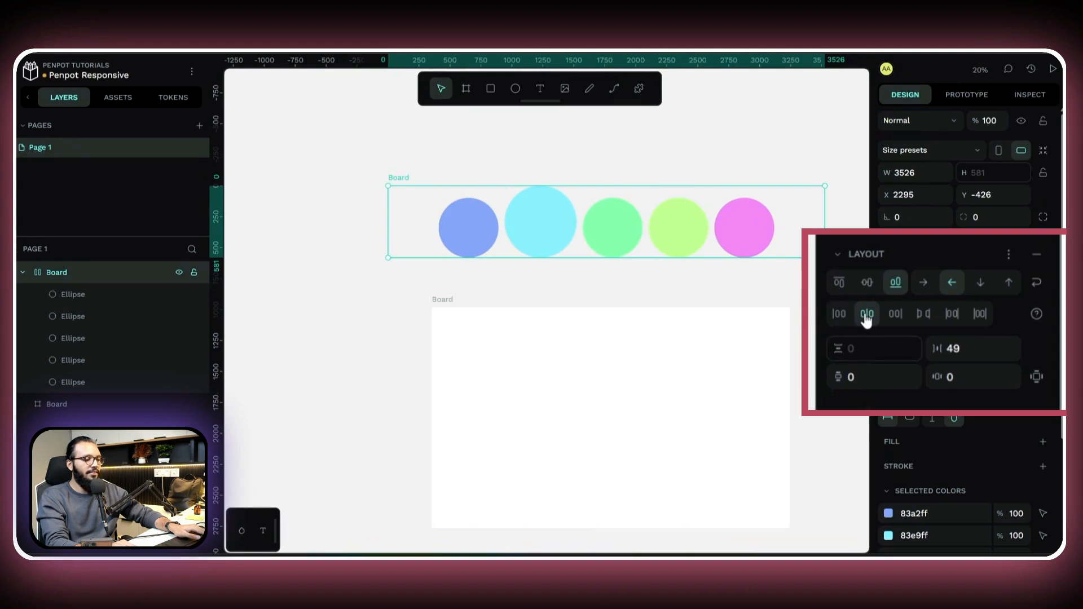
{"action": "left_click", "coordinate": [894, 315]}
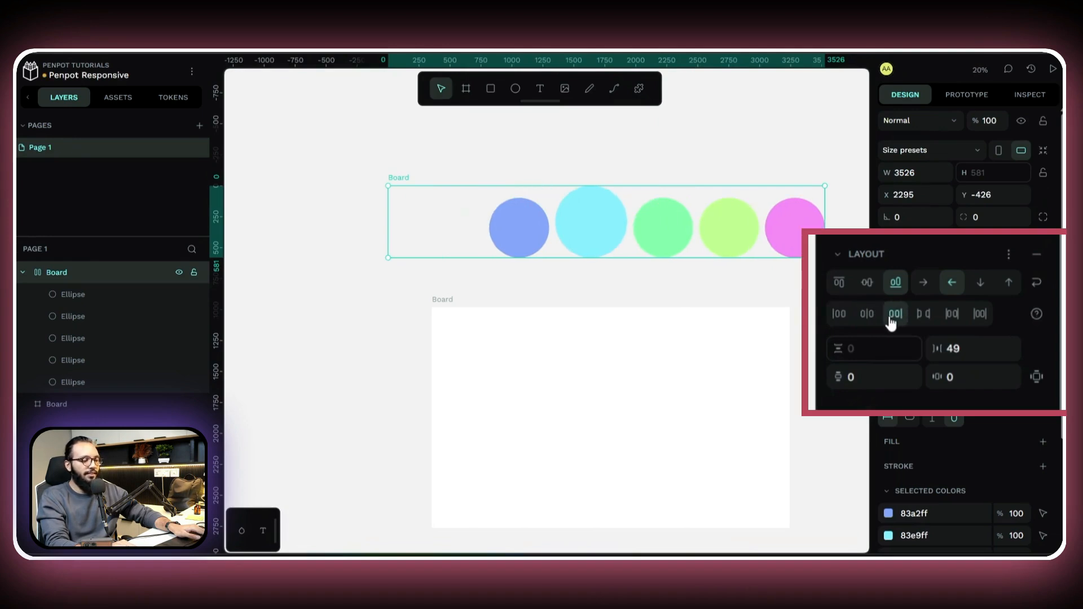
{"action": "left_click", "coordinate": [839, 314]}
Step: Try start item alignment on the flex board, and set both its item alignment and its content justification to centre
{"action": "left_click", "coordinate": [838, 284]}
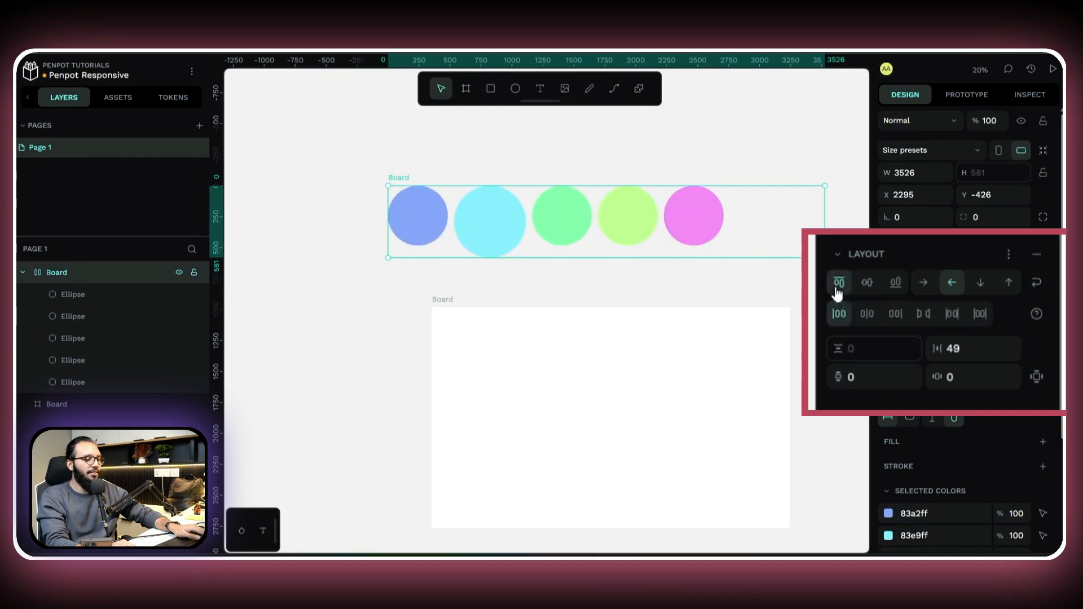
{"action": "left_click", "coordinate": [866, 284]}
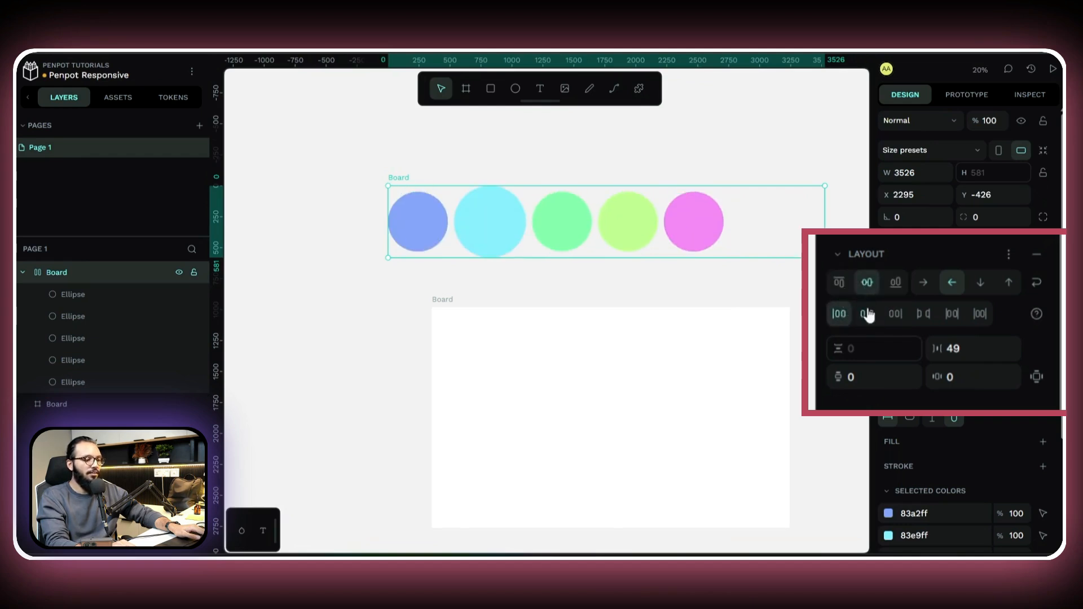
{"action": "left_click", "coordinate": [866, 314]}
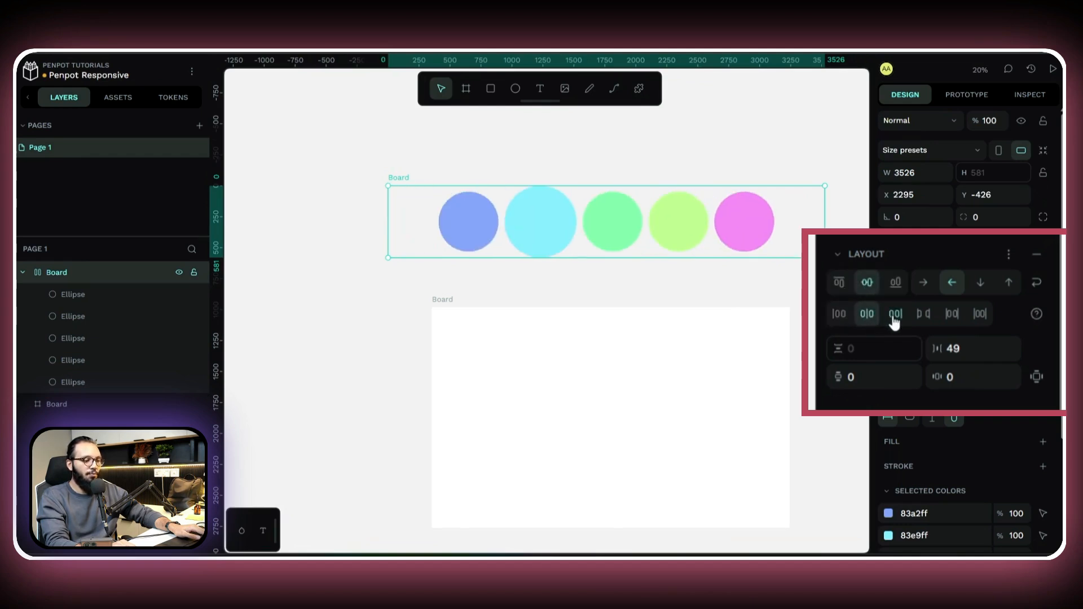
Step: Compare space-between with space-around justification, settle on space-between and widen the flex board to about 3581 px
{"action": "left_click", "coordinate": [922, 316]}
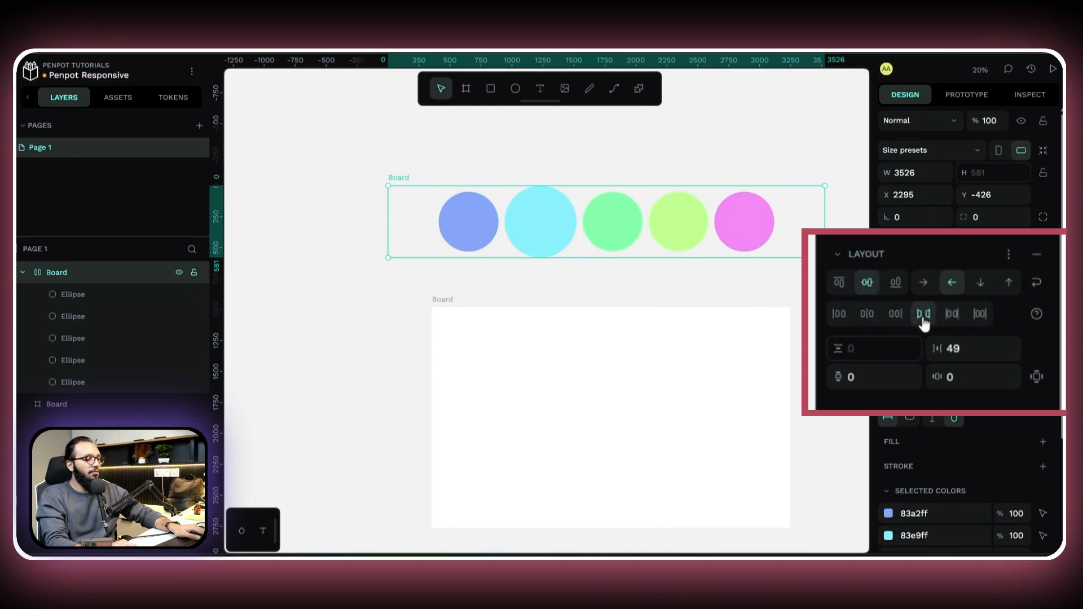
{"action": "left_click", "coordinate": [951, 316]}
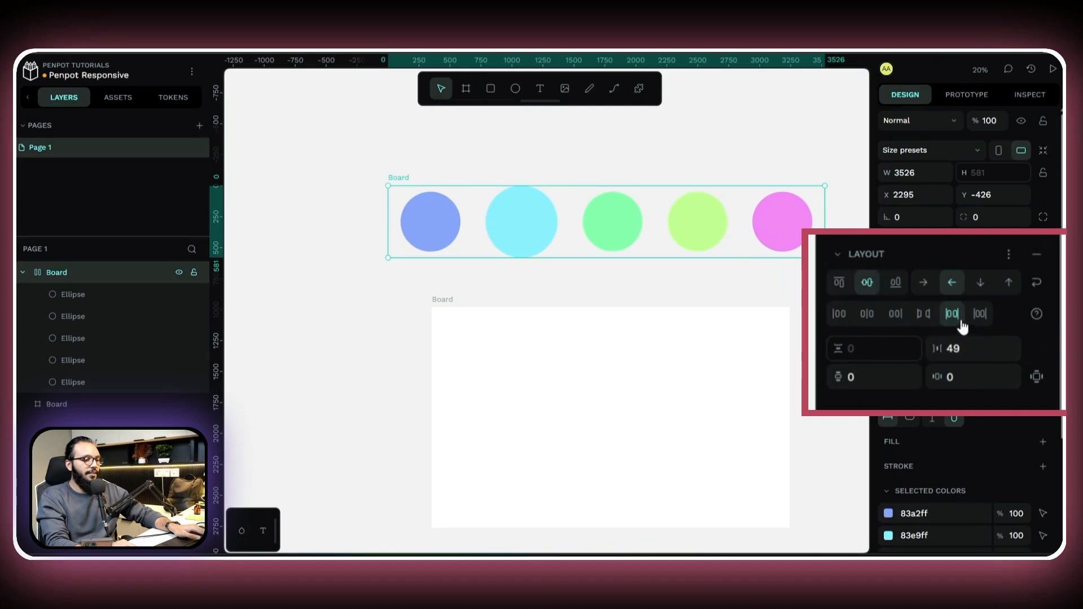
{"action": "left_click", "coordinate": [926, 316]}
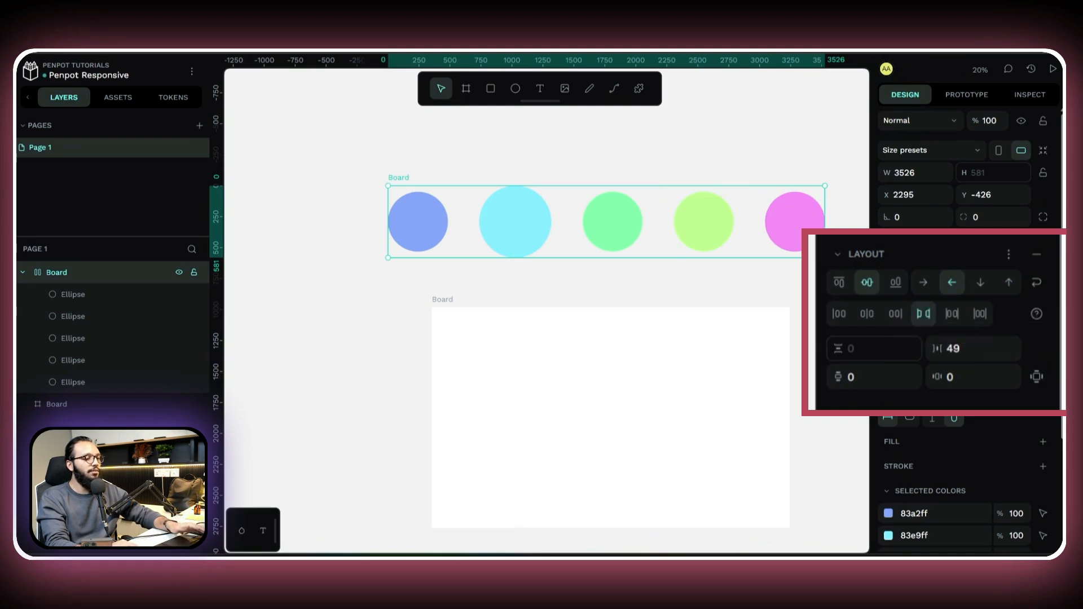
{"action": "mouse_move", "coordinate": [823, 229]}
{"action": "left_mouse_down"}
{"action": "mouse_move", "coordinate": [858, 230]}
{"action": "mouse_move", "coordinate": [723, 233]}
{"action": "mouse_move", "coordinate": [832, 237]}
{"action": "left_mouse_up"}
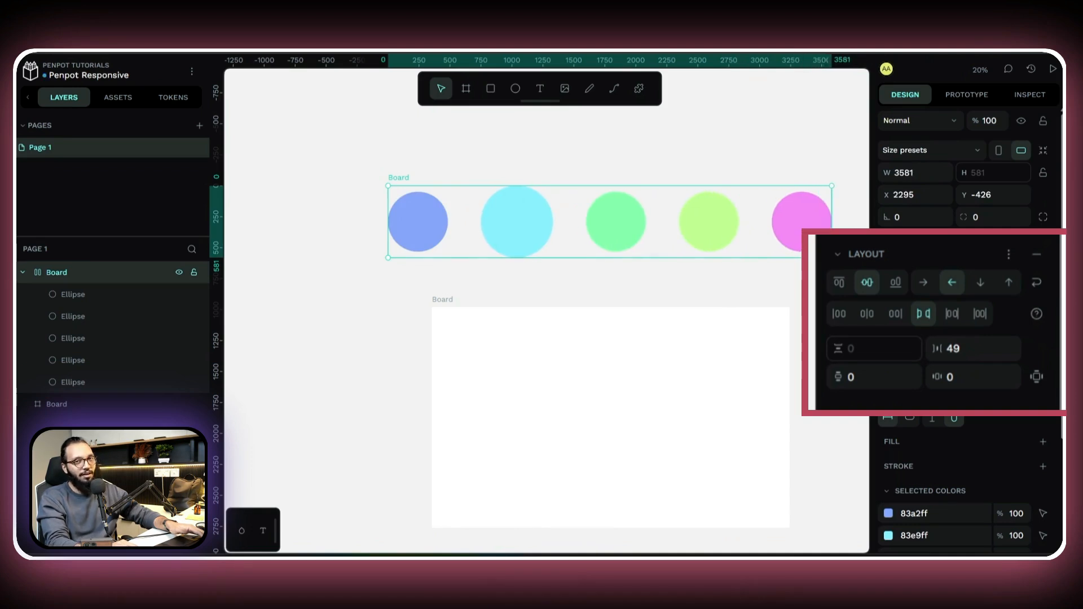
Step: Justify the circles with space-around and widen the flex board in stages to about 4107 px
{"action": "left_click", "coordinate": [952, 314]}
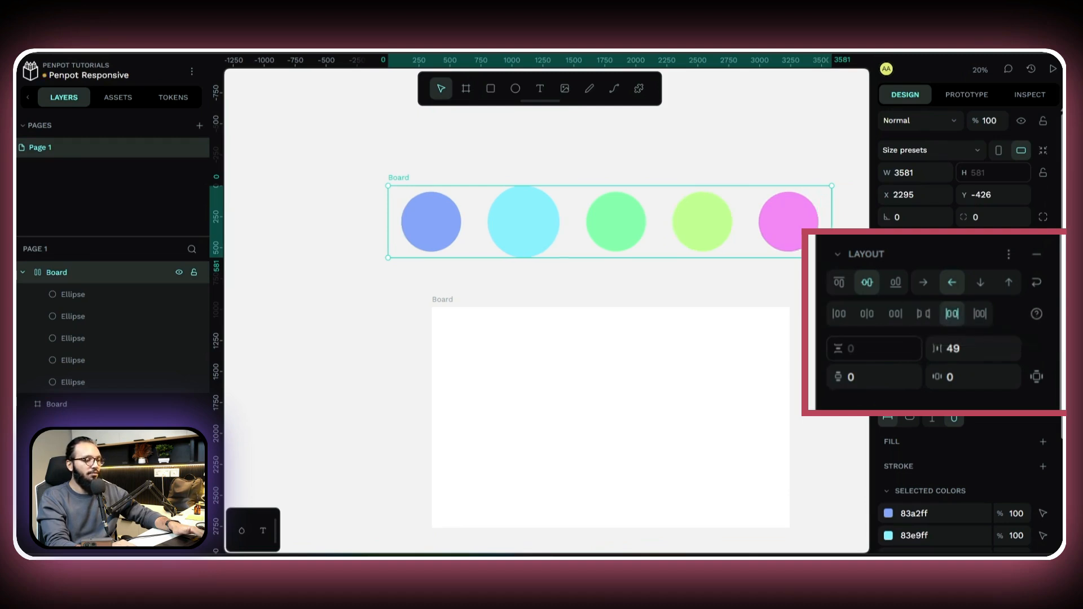
{"action": "left_click_drag", "start_coordinate": [831, 221], "coordinate": [868, 221]}
{"action": "scroll", "coordinate": [733, 225], "scroll_direction": "down", "scroll_amount": 5}
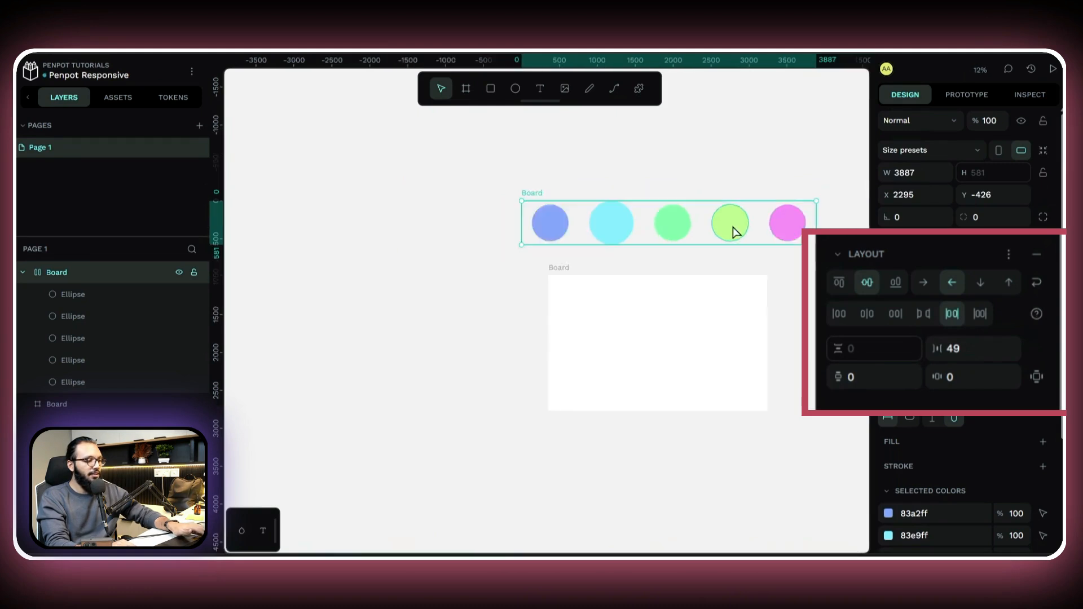
{"action": "scroll", "coordinate": [792, 227], "scroll_direction": "up", "scroll_amount": 6}
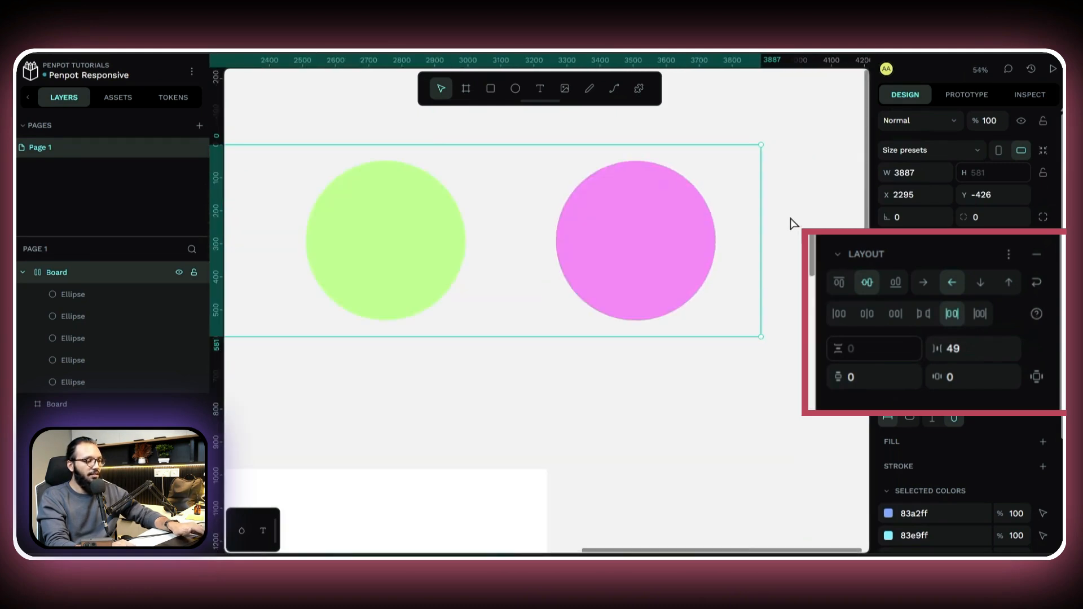
{"action": "scroll", "coordinate": [789, 227], "scroll_direction": "down", "scroll_amount": 4}
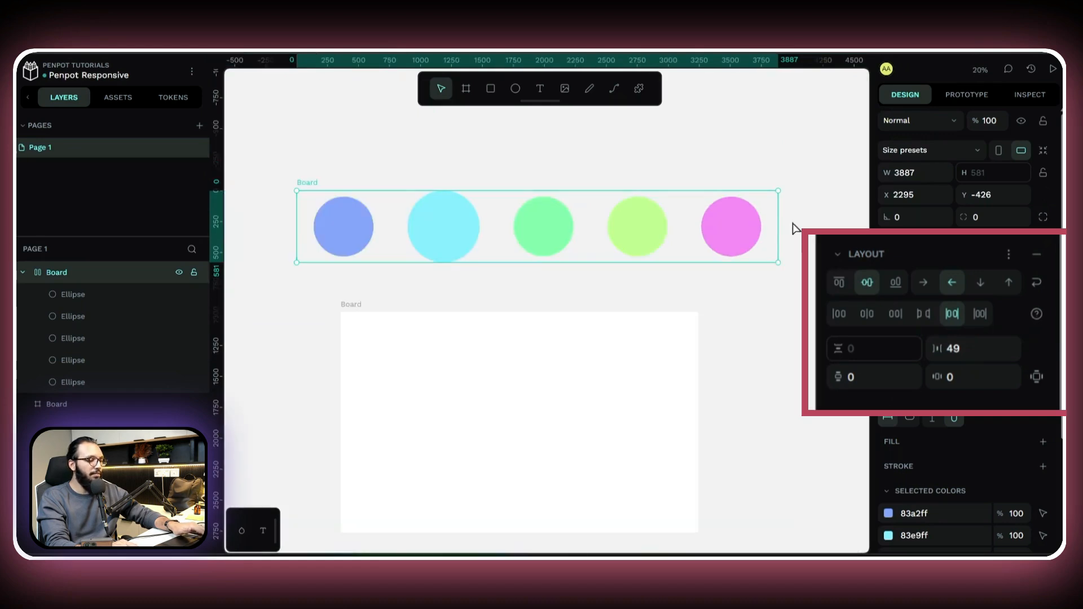
{"action": "left_click_drag", "start_coordinate": [778, 227], "coordinate": [805, 227]}
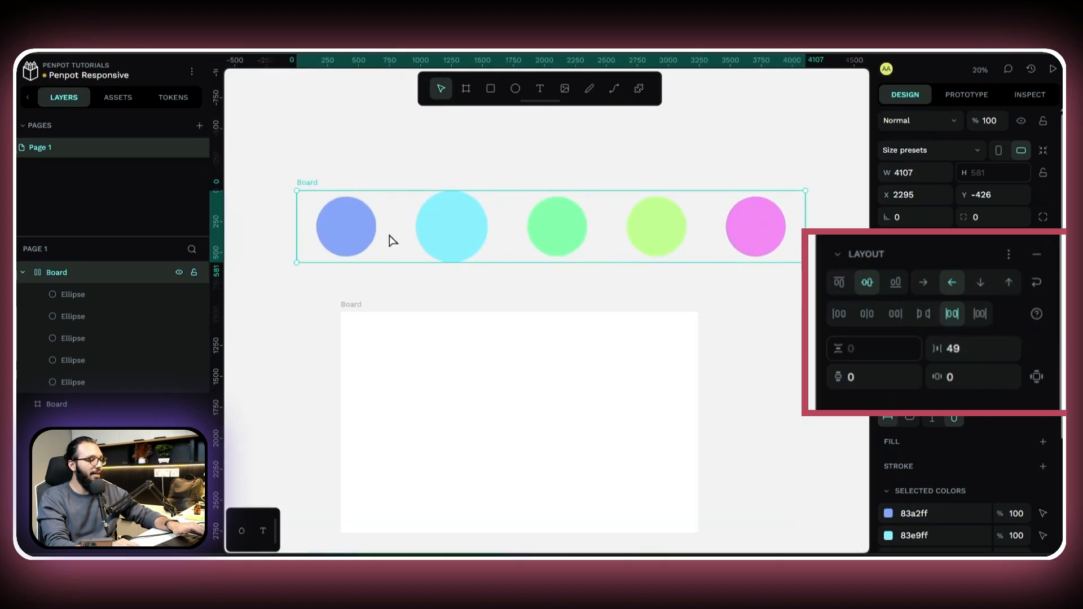
Step: Set the column gap of the circles' flex board to 61 and deselect the board
{"action": "left_click", "coordinate": [942, 348]}
{"action": "type", "text": "61"}
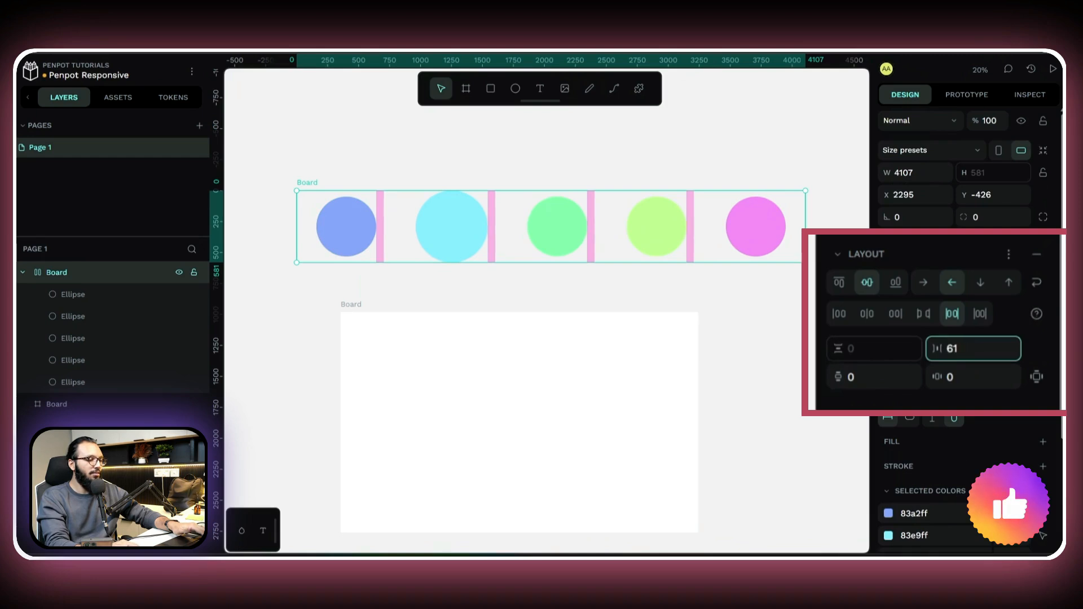
{"action": "left_click", "coordinate": [815, 243]}
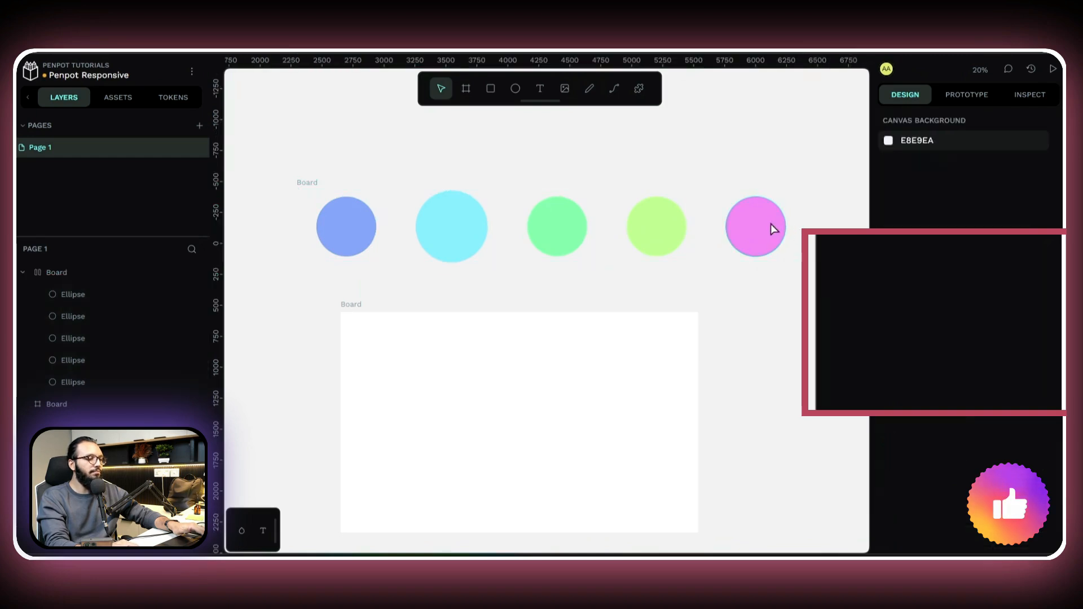
Step: Reselect the circles' flex board, justify its content with space-evenly and widen it to about 4612 px
{"action": "left_click", "coordinate": [807, 202]}
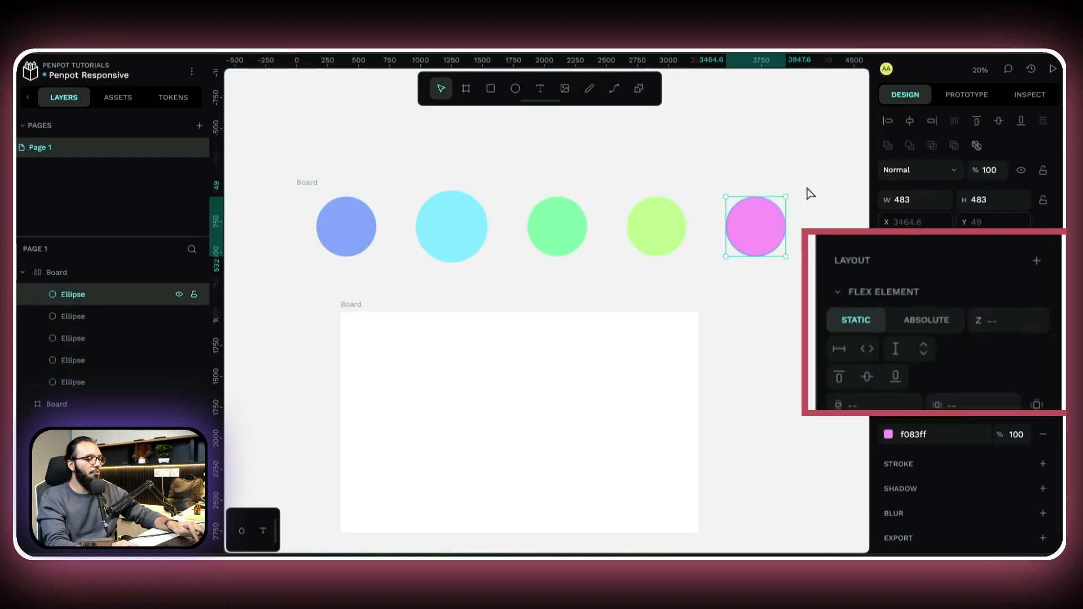
{"action": "left_click", "coordinate": [807, 188]}
{"action": "left_click", "coordinate": [309, 184]}
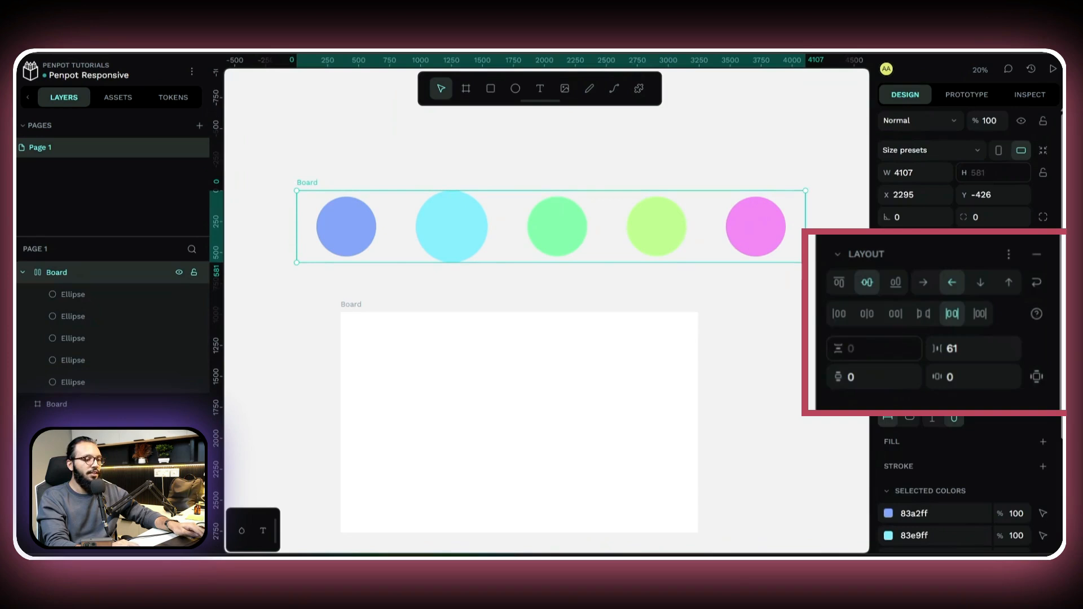
{"action": "left_click", "coordinate": [981, 319]}
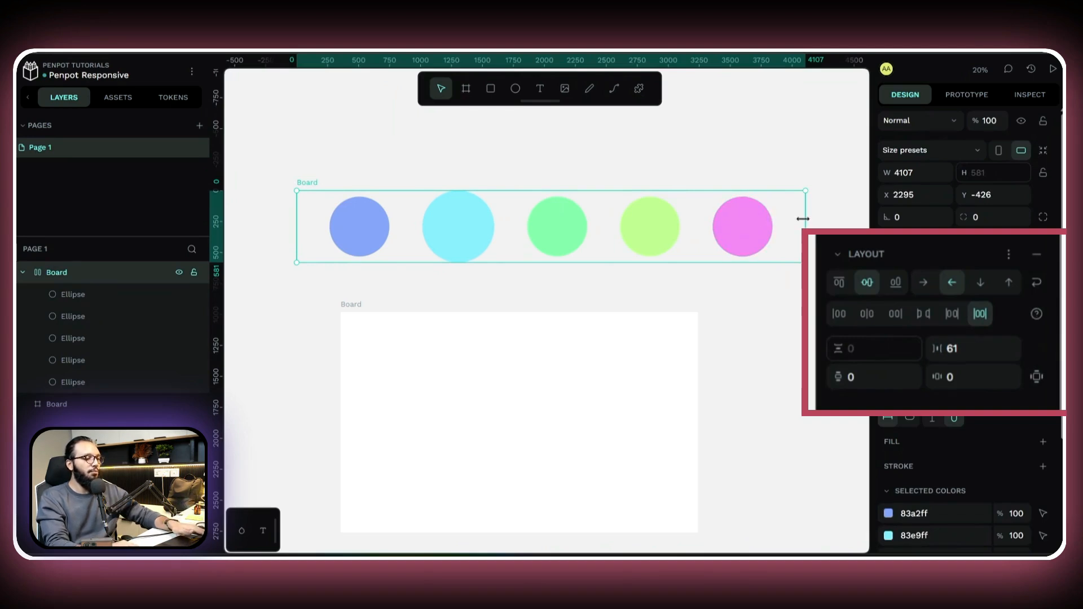
{"action": "left_click_drag", "start_coordinate": [803, 218], "coordinate": [867, 219]}
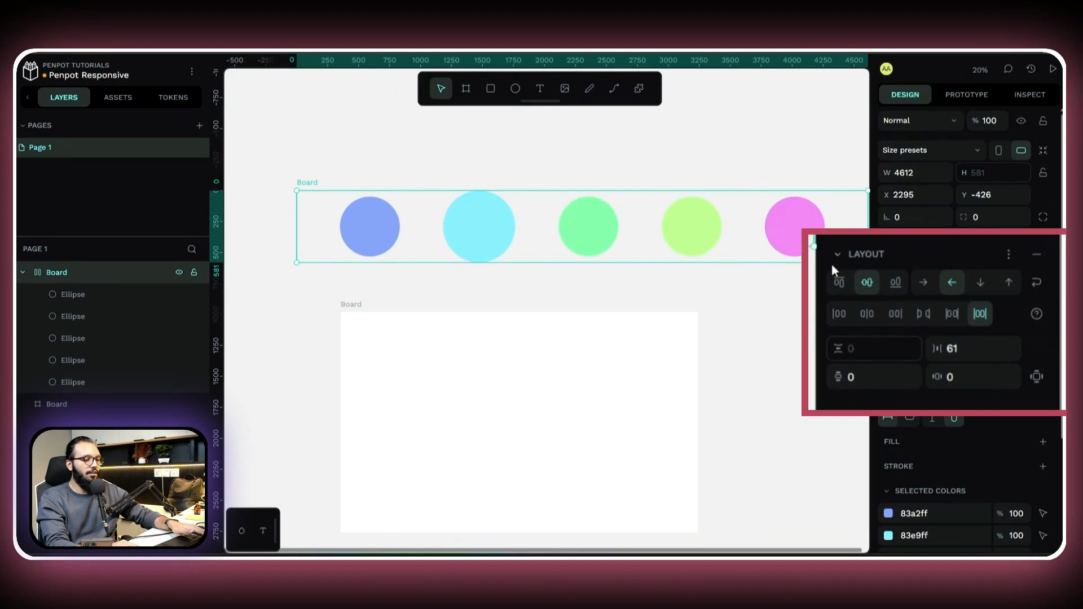
Step: Justify the circles with space-between, deselect their flex board and select it again
{"action": "left_click", "coordinate": [924, 315]}
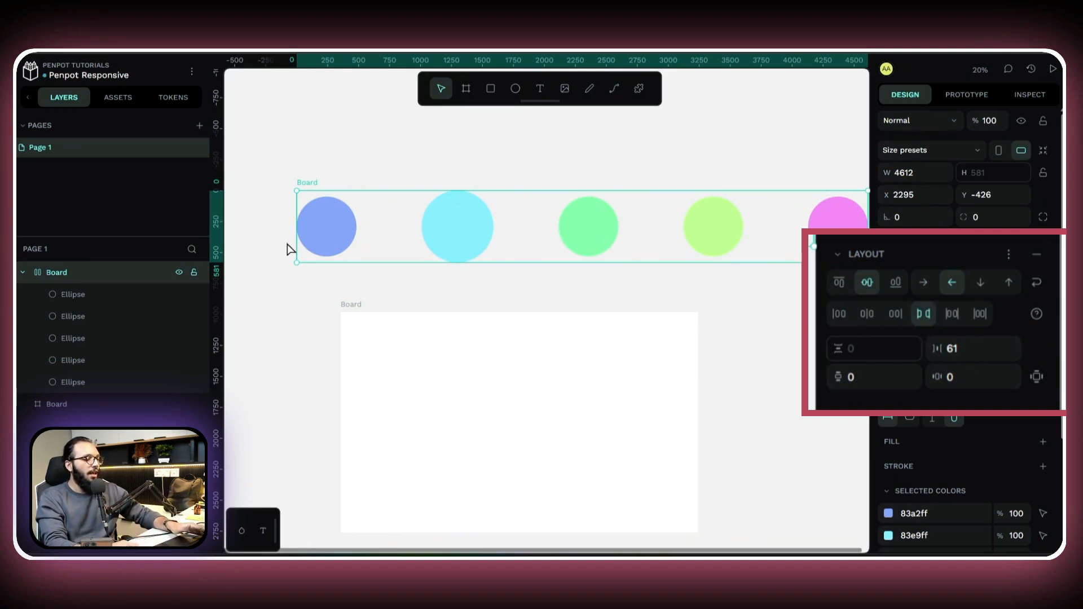
{"action": "left_click", "coordinate": [356, 147]}
{"action": "scroll", "coordinate": [367, 171], "scroll_direction": "down", "scroll_amount": 5}
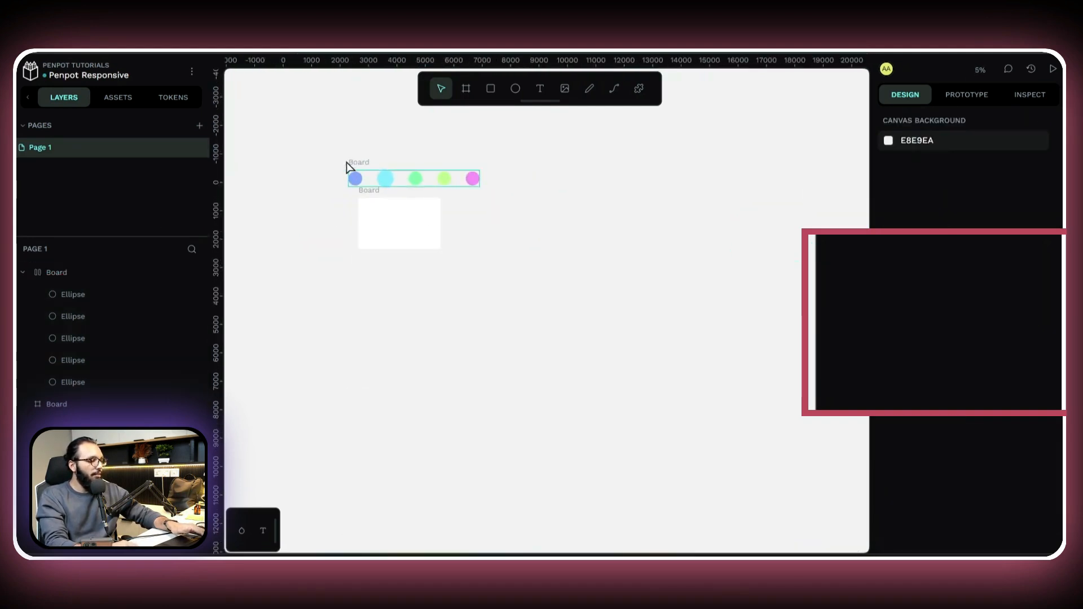
{"action": "scroll", "coordinate": [357, 172], "scroll_direction": "up", "scroll_amount": 3}
{"action": "left_click", "coordinate": [372, 182]}
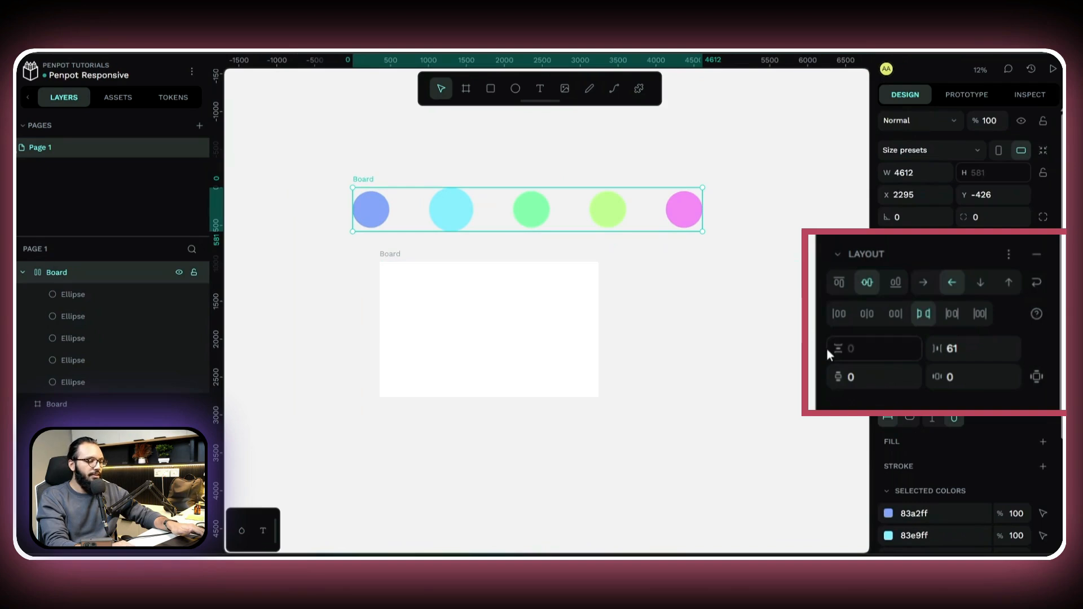
Step: Set the column gap of the circles' flex board to 0
{"action": "scroll", "coordinate": [942, 421], "scroll_direction": "down", "scroll_amount": 3}
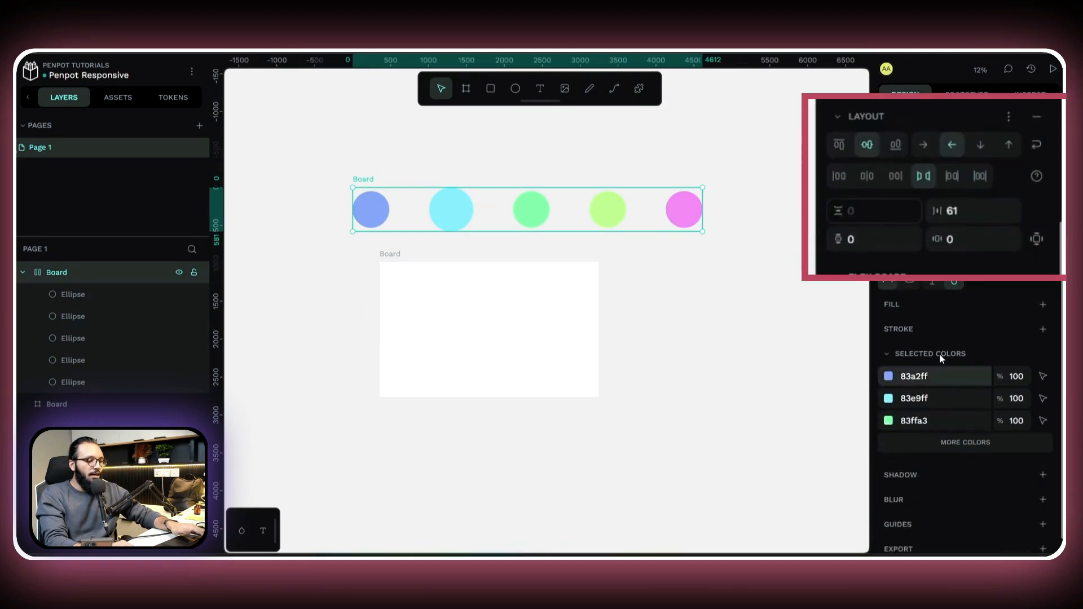
{"action": "scroll", "coordinate": [452, 187], "scroll_direction": "up", "scroll_amount": 2}
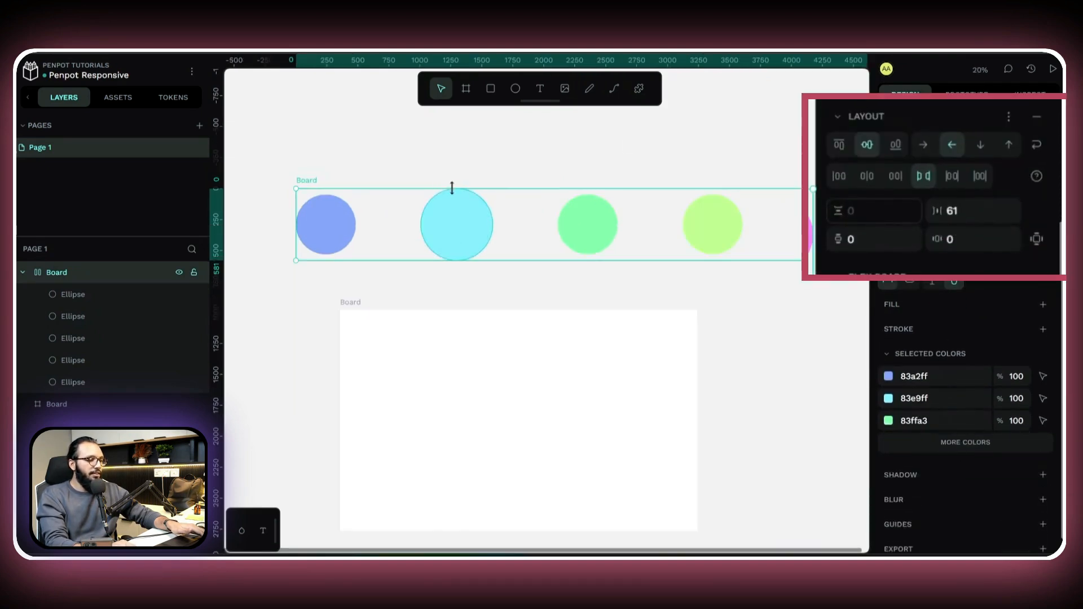
{"action": "scroll", "coordinate": [787, 280], "scroll_direction": "up", "scroll_amount": 2}
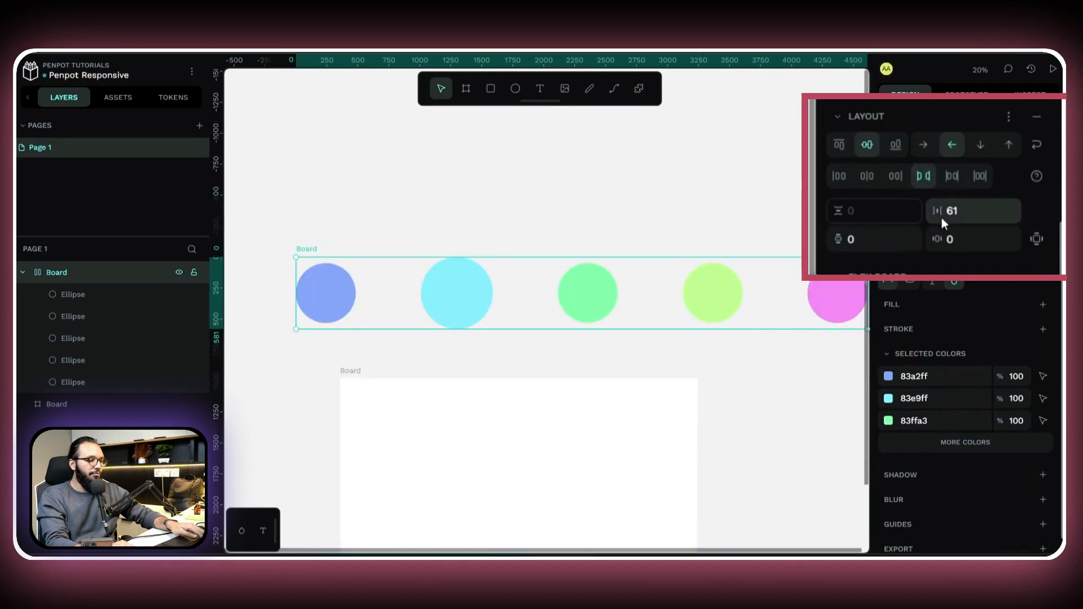
{"action": "left_click", "coordinate": [971, 214]}
{"action": "key", "text": "BackSpace"}
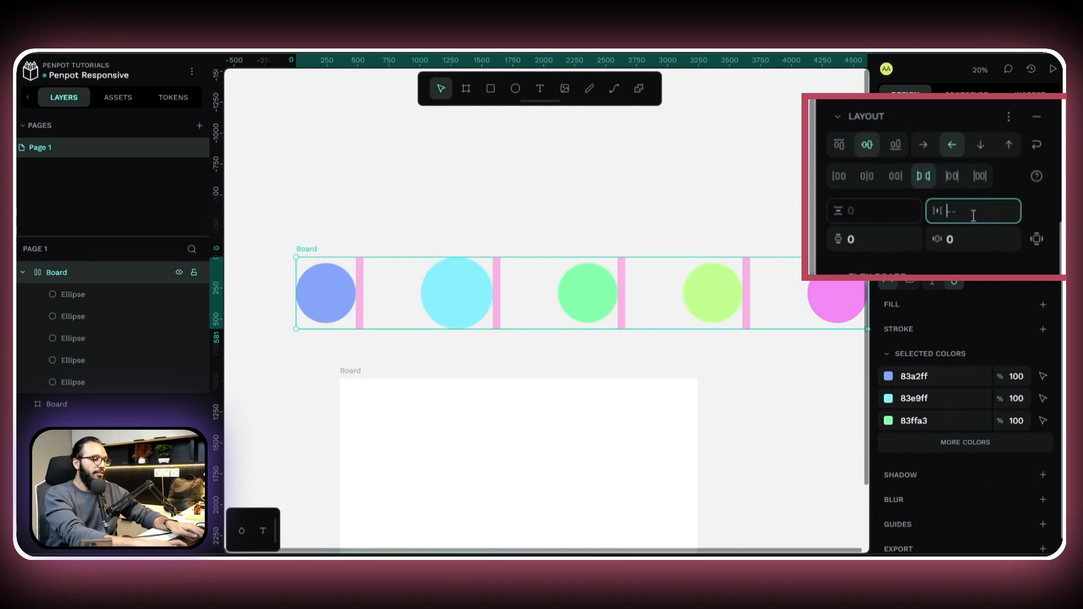
{"action": "type", "text": "0"}
{"action": "key", "text": "Return"}
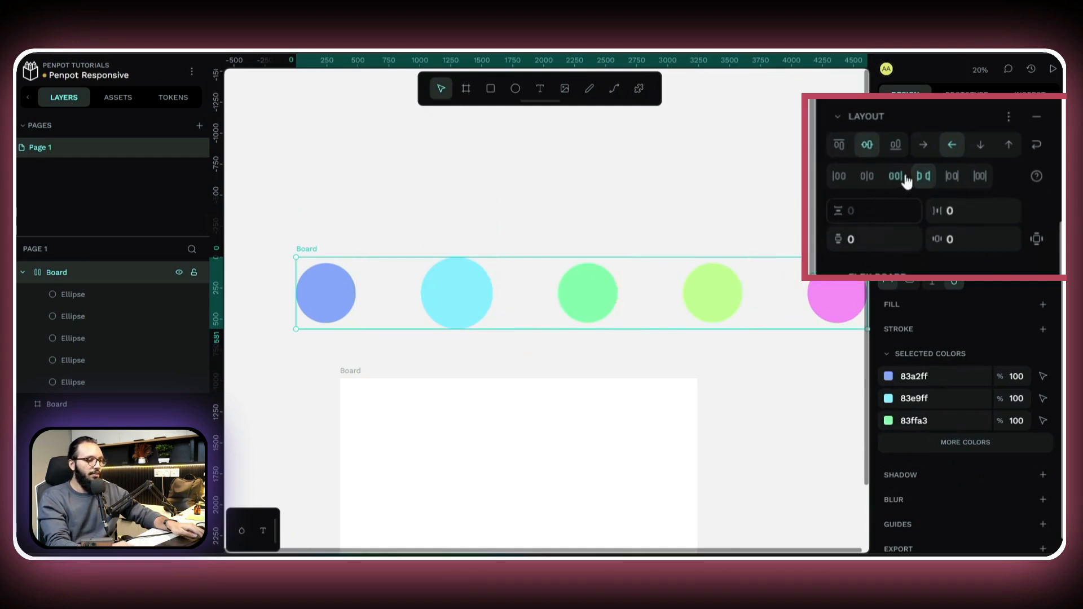
Step: Set the circles' flex board to row direction with start justification and a width that fits its content
{"action": "left_click", "coordinate": [838, 176]}
{"action": "scroll", "coordinate": [541, 273], "scroll_direction": "down", "scroll_amount": 2}
{"action": "scroll", "coordinate": [547, 274], "scroll_direction": "up", "scroll_amount": 2}
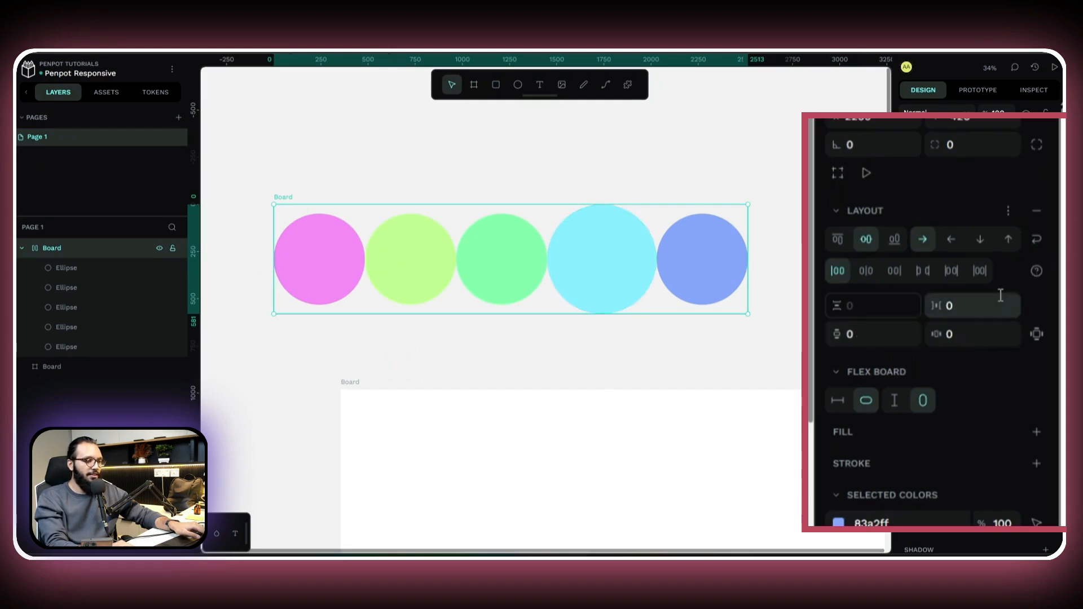
Step: Enable wrapping on the circles' flex board and narrow the board to about 1491 px
{"action": "left_click", "coordinate": [1038, 242]}
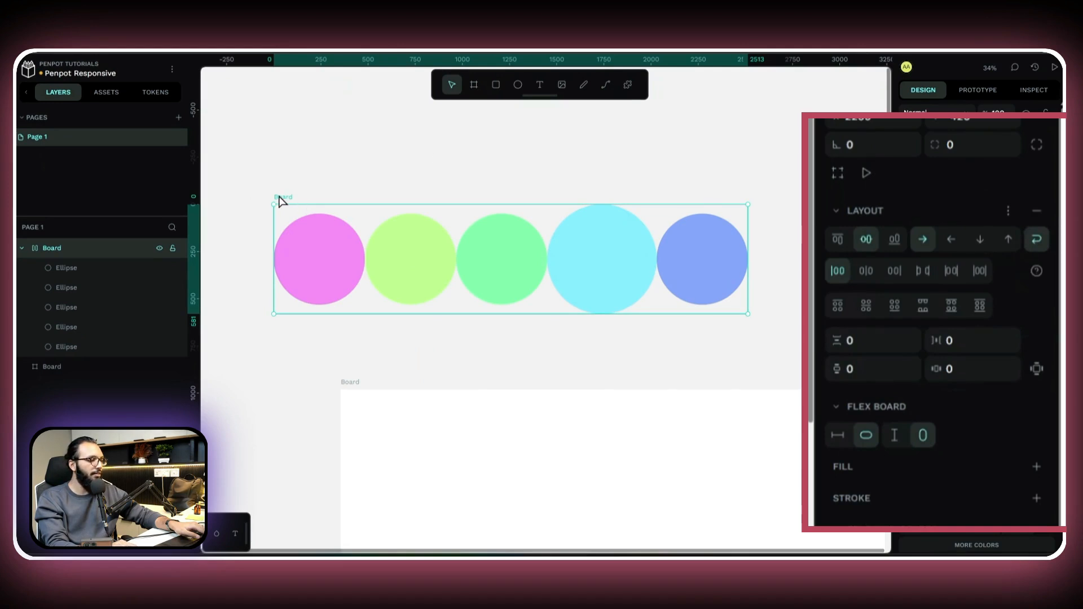
{"action": "scroll", "coordinate": [281, 201], "scroll_direction": "down", "scroll_amount": 3}
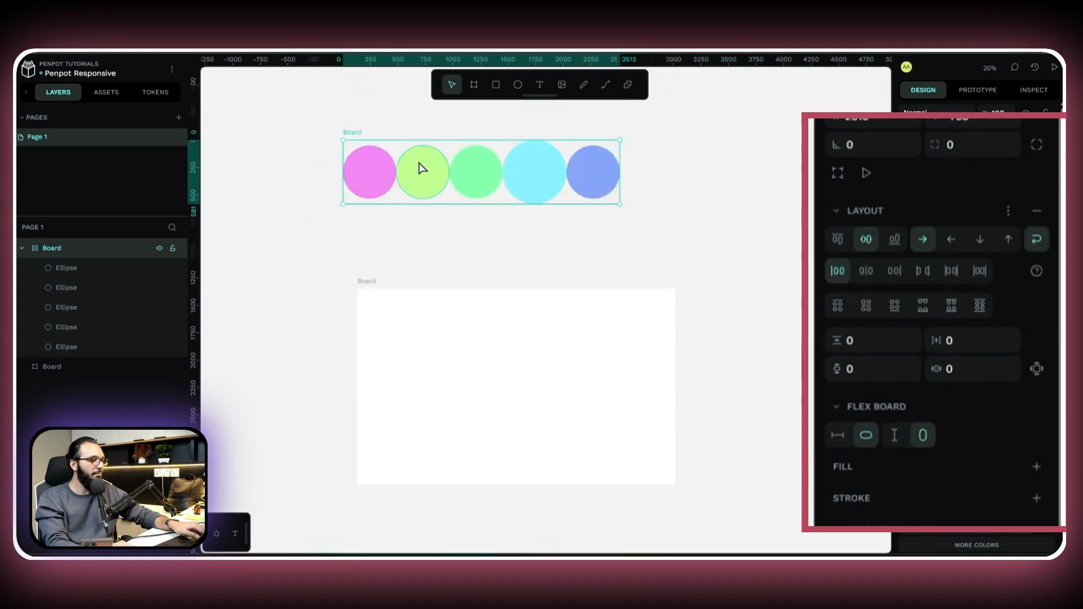
{"action": "scroll", "coordinate": [519, 165], "scroll_direction": "up", "scroll_amount": 3}
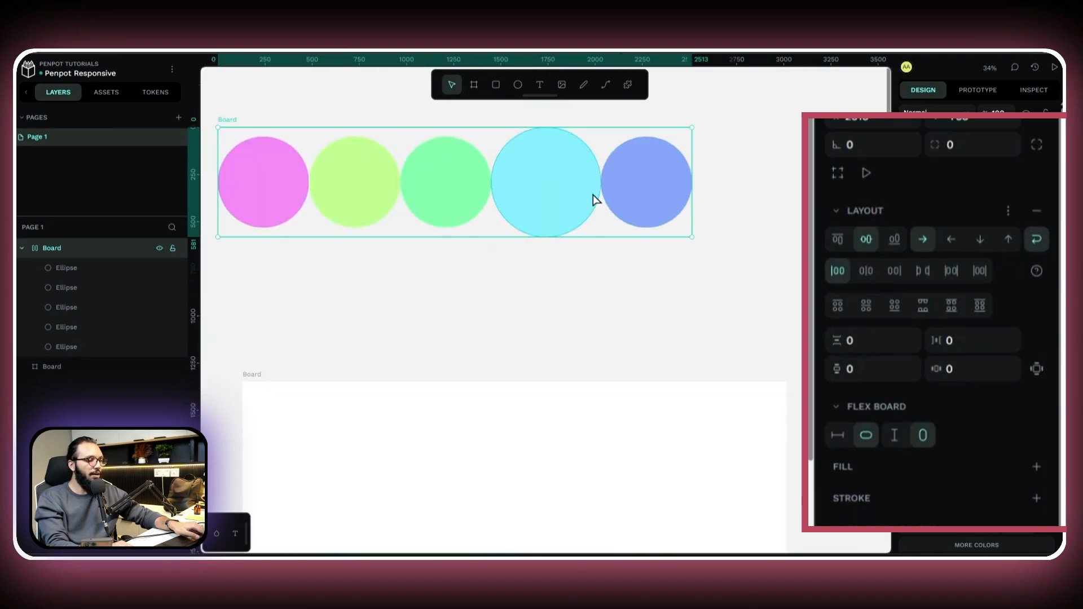
{"action": "scroll", "coordinate": [472, 179], "scroll_direction": "left", "scroll_amount": 2}
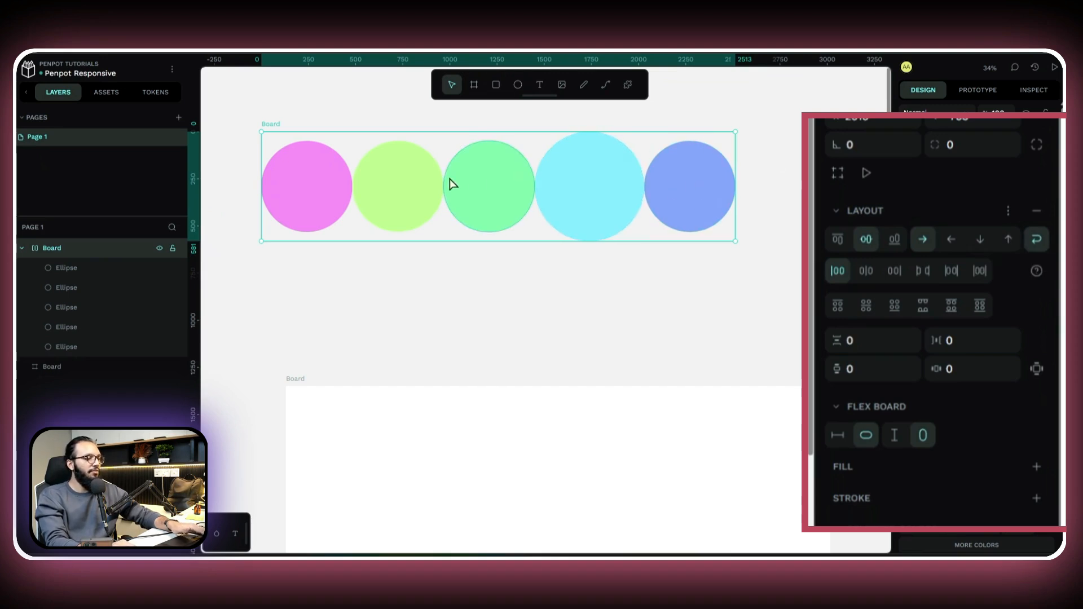
{"action": "left_click", "coordinate": [653, 222]}
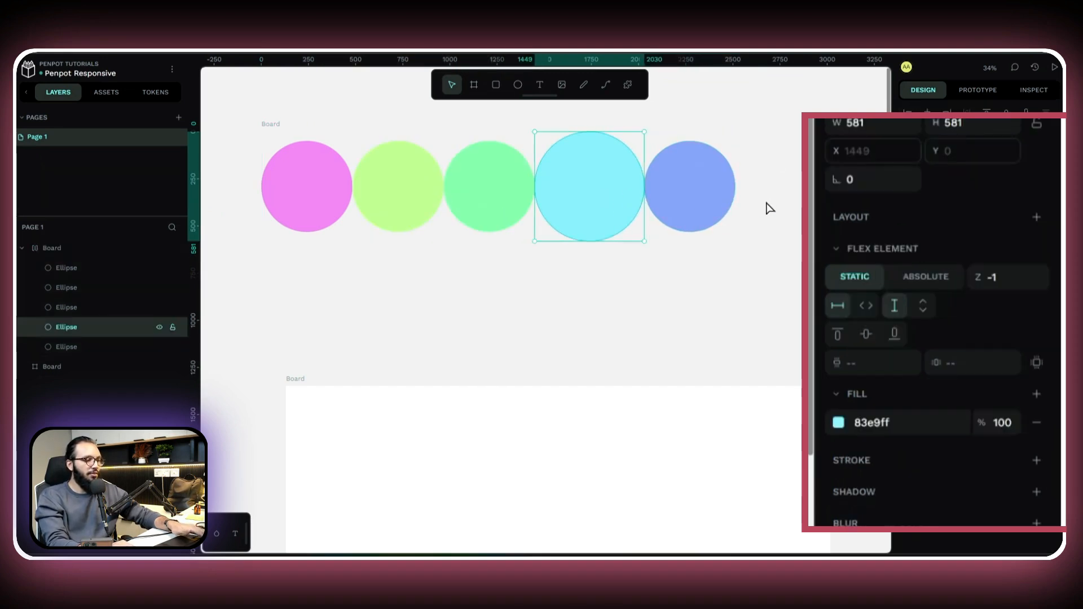
{"action": "left_click", "coordinate": [286, 93]}
{"action": "left_click", "coordinate": [277, 122]}
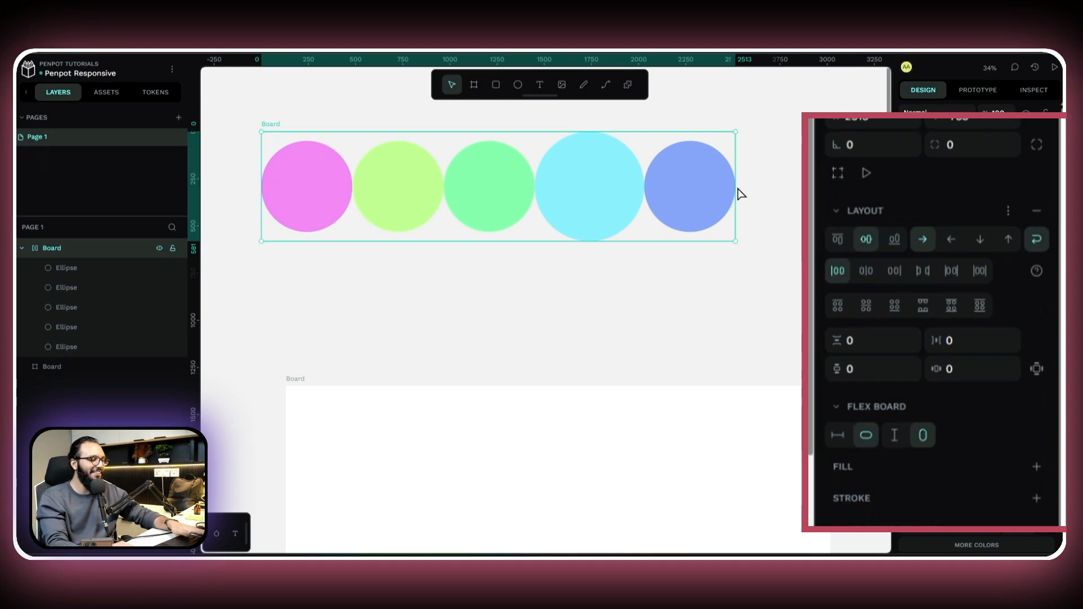
{"action": "left_click_drag", "start_coordinate": [733, 156], "coordinate": [541, 194]}
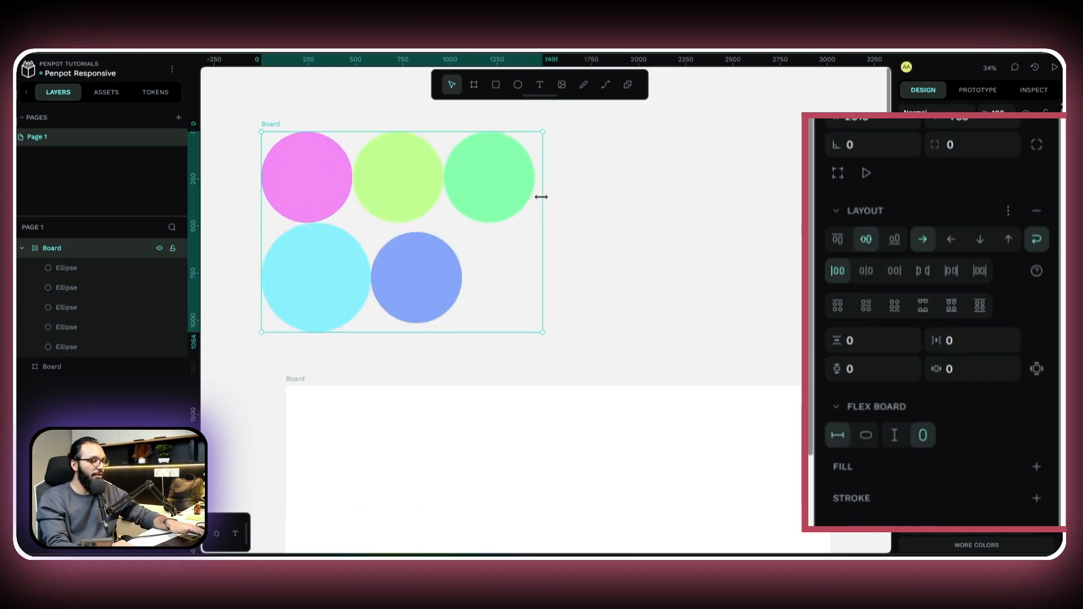
Step: Move the circles' flex board inside the white board at about X 750, Y 274
{"action": "left_click_drag", "start_coordinate": [270, 125], "coordinate": [437, 421]}
{"action": "left_click_drag", "start_coordinate": [351, 329], "coordinate": [408, 178]}
{"action": "left_click_drag", "start_coordinate": [523, 312], "coordinate": [520, 328]}
{"action": "left_click_drag", "start_coordinate": [408, 322], "coordinate": [284, 249]}
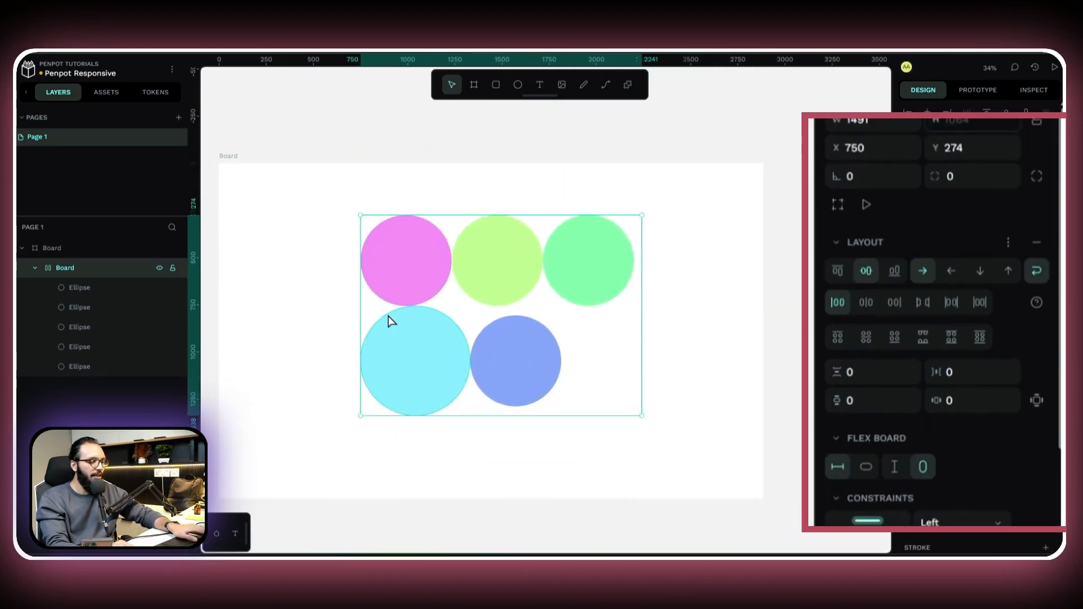
Step: Cycle the wrapped circles' justification through center, end, space-between and space-around, finishing on space-evenly
{"action": "scroll", "coordinate": [387, 312], "scroll_direction": "up", "scroll_amount": 3}
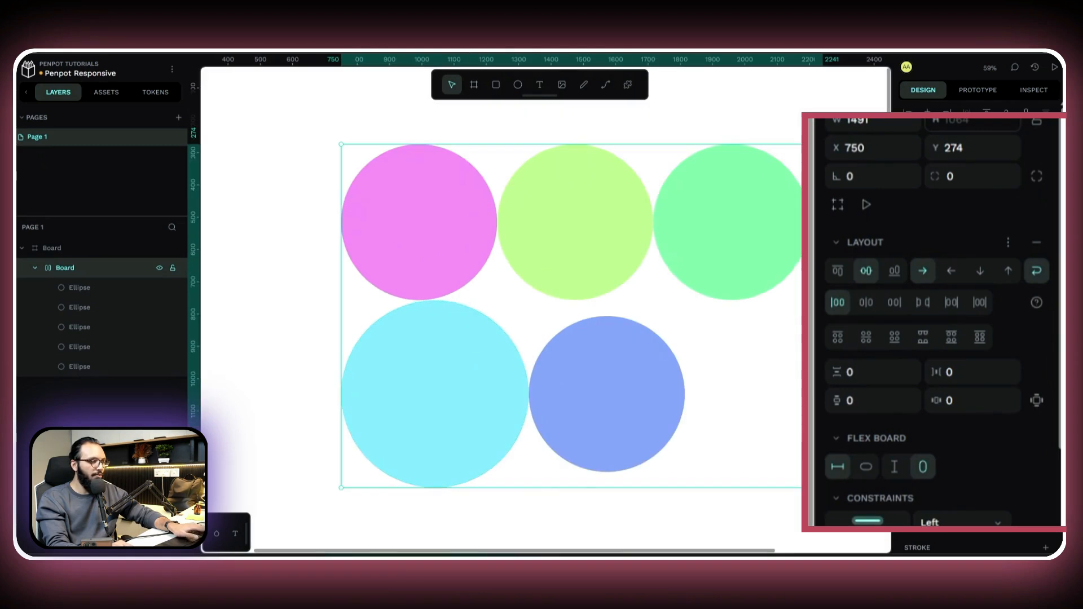
{"action": "left_click", "coordinate": [874, 311]}
{"action": "left_click", "coordinate": [905, 308]}
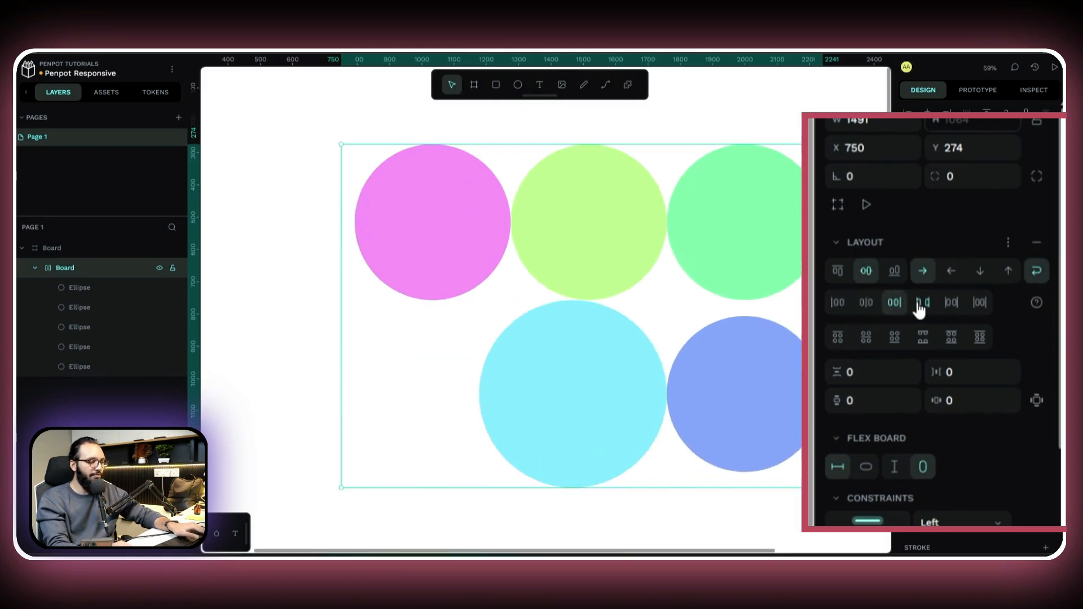
{"action": "left_click", "coordinate": [923, 304]}
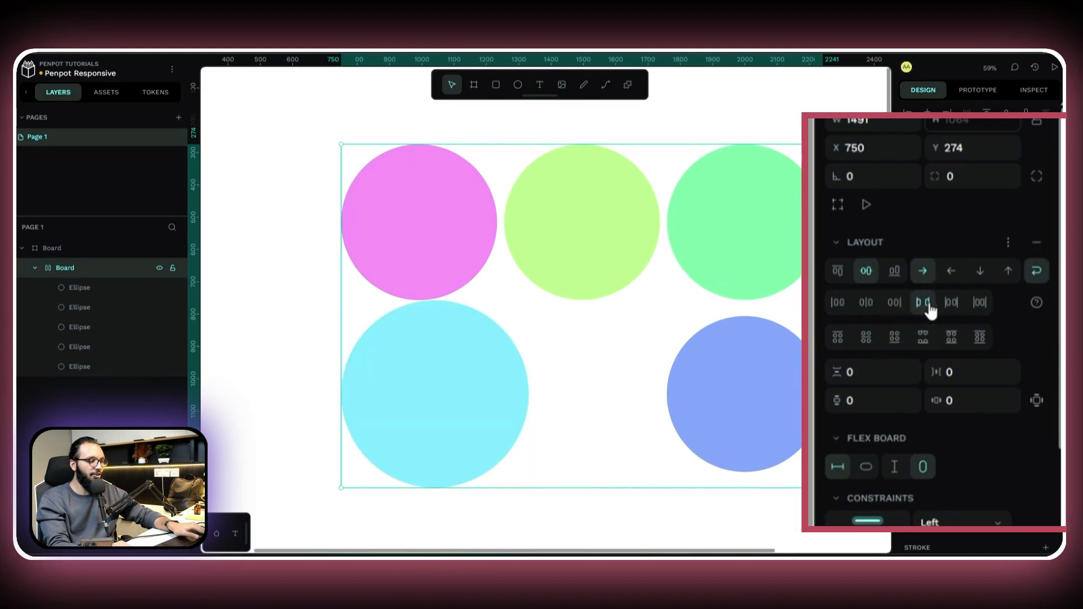
{"action": "left_click", "coordinate": [949, 306]}
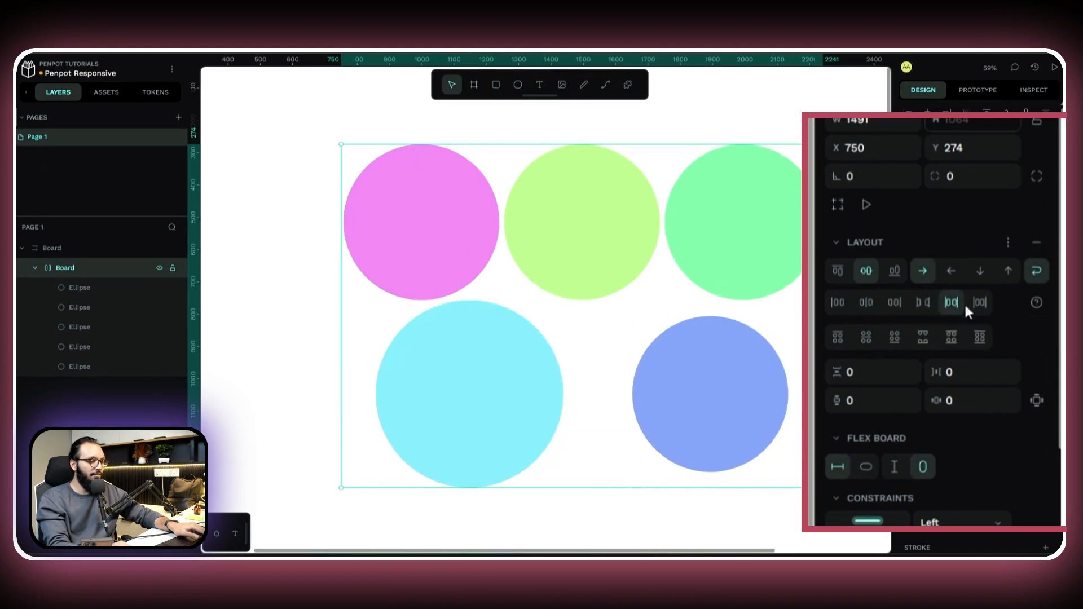
{"action": "left_click", "coordinate": [971, 309]}
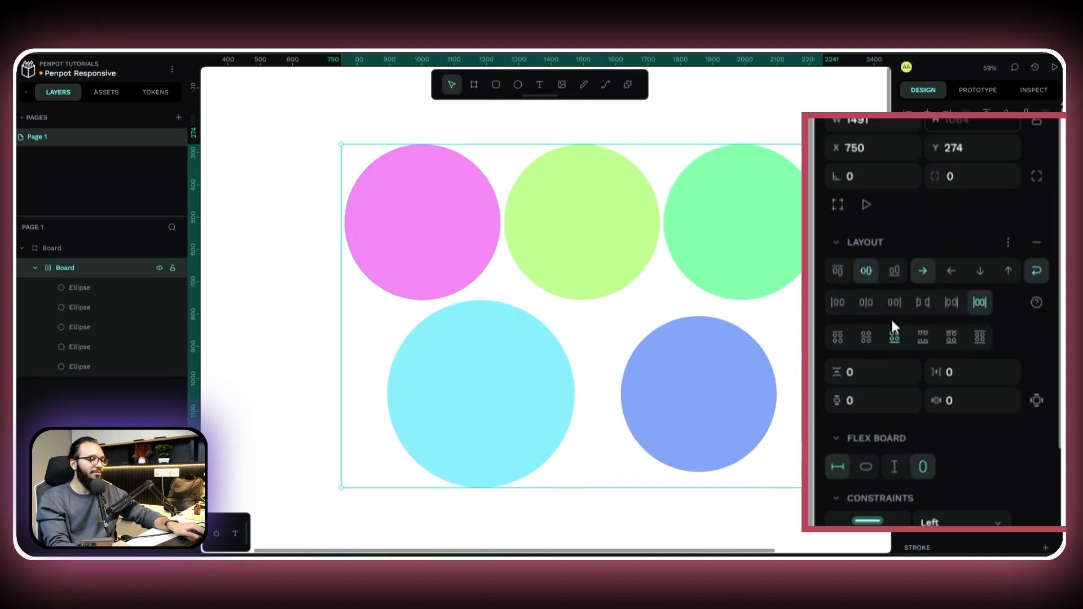
Step: Align the wrapped rows' content to the start and widen the flex board to about 1527 px
{"action": "left_click", "coordinate": [837, 337]}
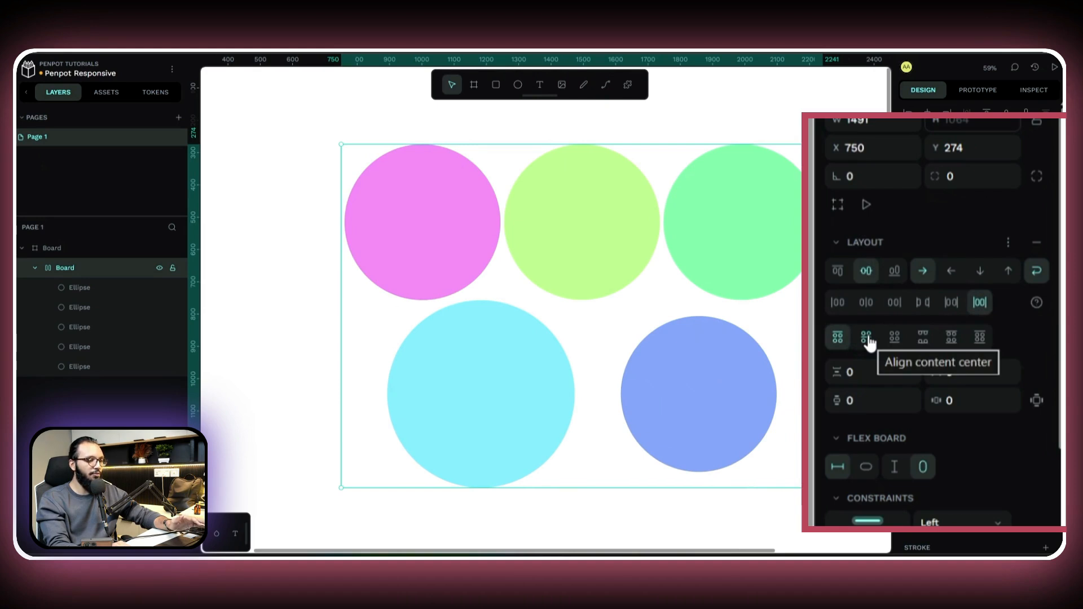
{"action": "scroll", "coordinate": [621, 257], "scroll_direction": "down", "scroll_amount": 5}
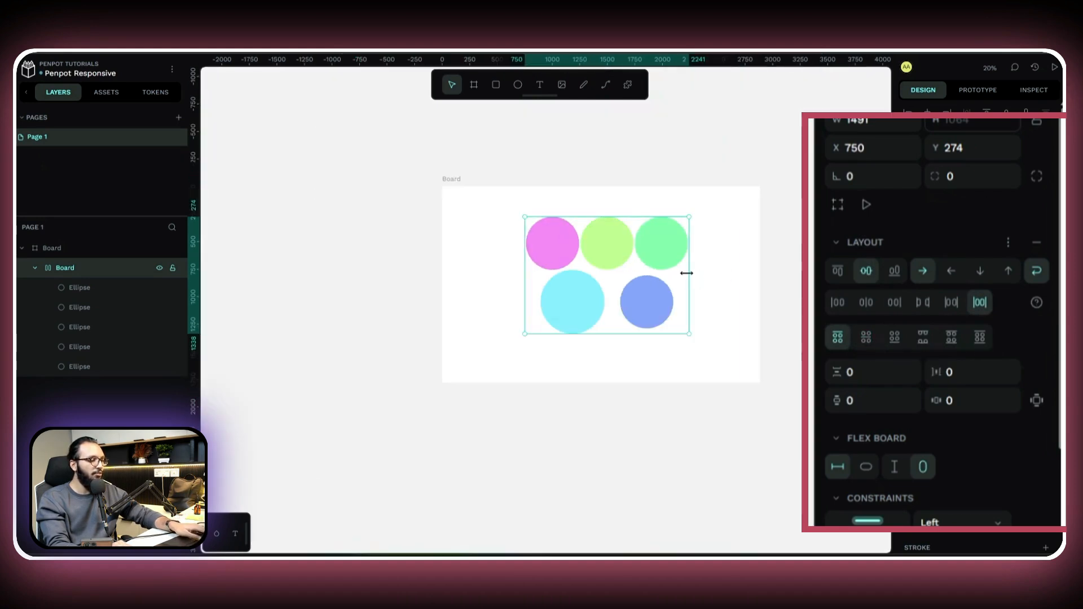
{"action": "left_click_drag", "start_coordinate": [686, 273], "coordinate": [635, 295]}
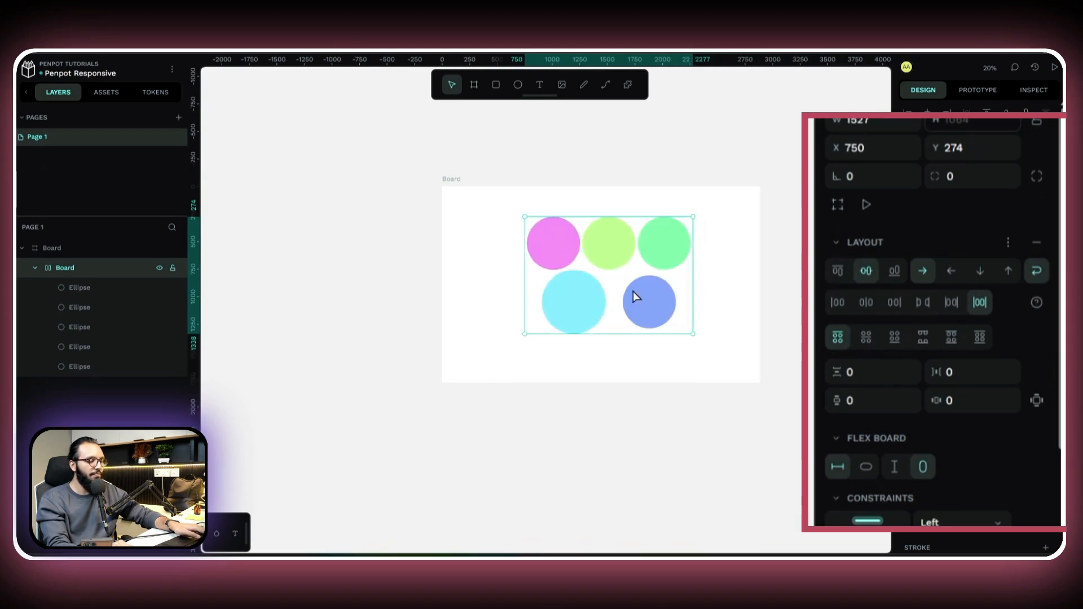
{"action": "scroll", "coordinate": [623, 281], "scroll_direction": "up", "scroll_amount": 3}
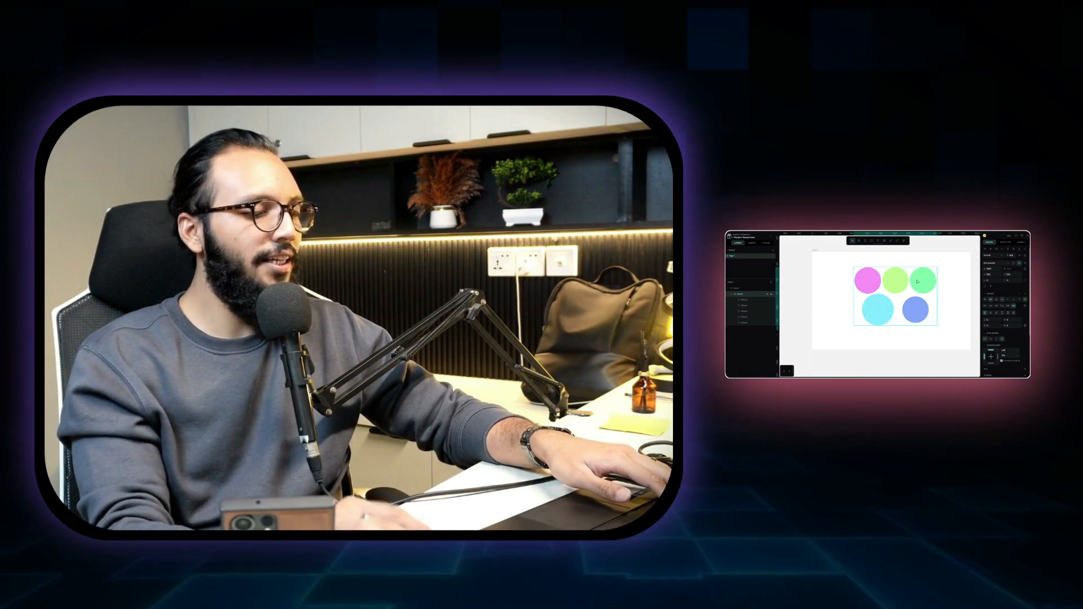
{"action": "key", "text": "Delete"}
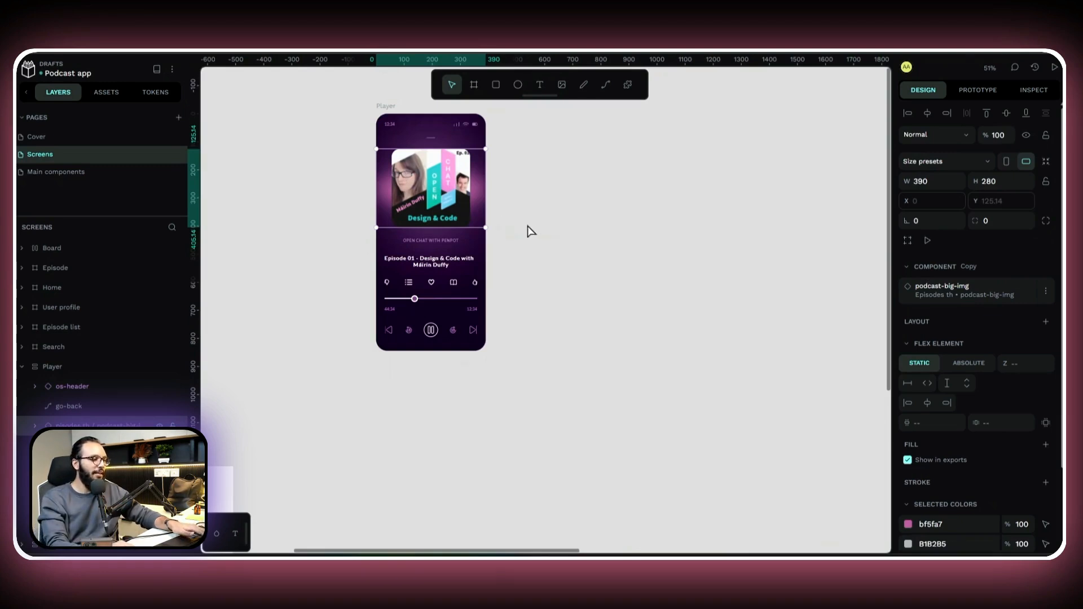
Step: In the Podcast app file, move the stand-alone Player board to about X -1859, Y -582 and try to widen it
{"action": "left_click", "coordinate": [530, 231]}
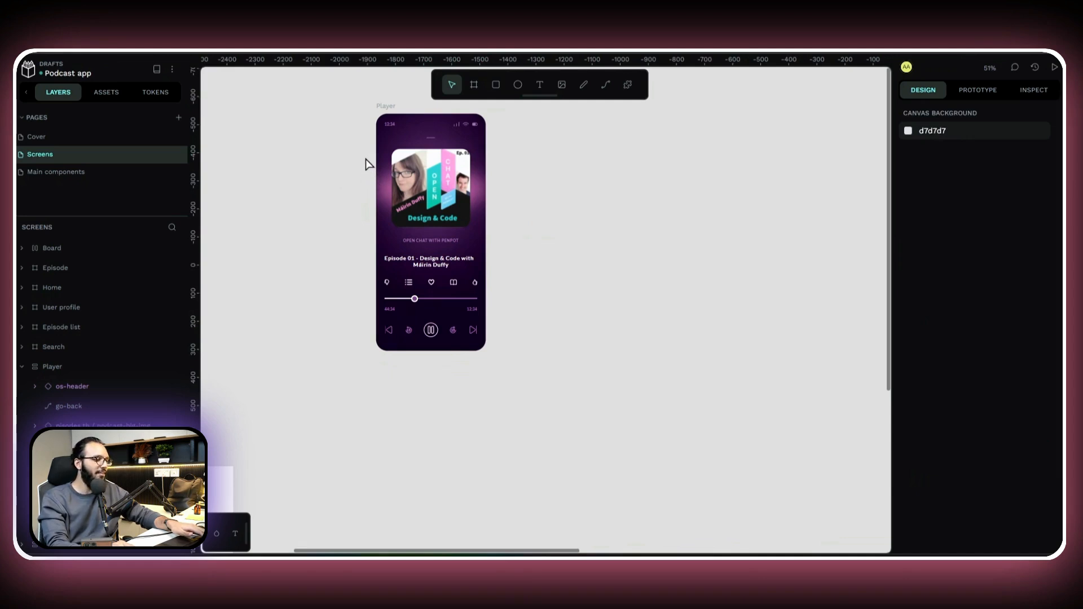
{"action": "scroll", "coordinate": [368, 166], "scroll_direction": "up", "scroll_amount": 3}
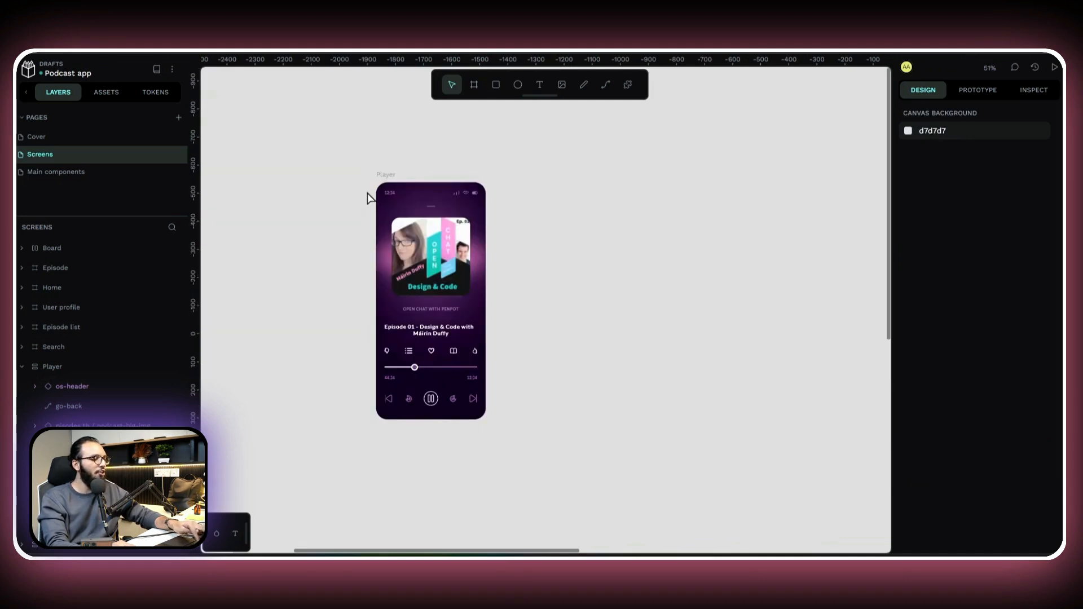
{"action": "left_click_drag", "start_coordinate": [390, 173], "coordinate": [393, 160]}
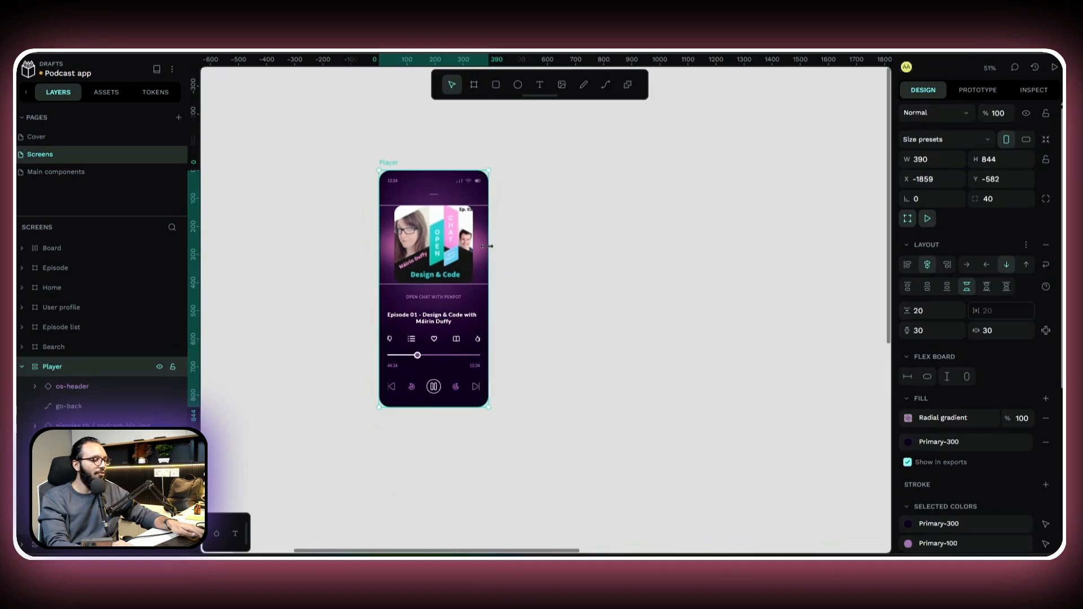
{"action": "left_click_drag", "start_coordinate": [488, 244], "coordinate": [545, 258]}
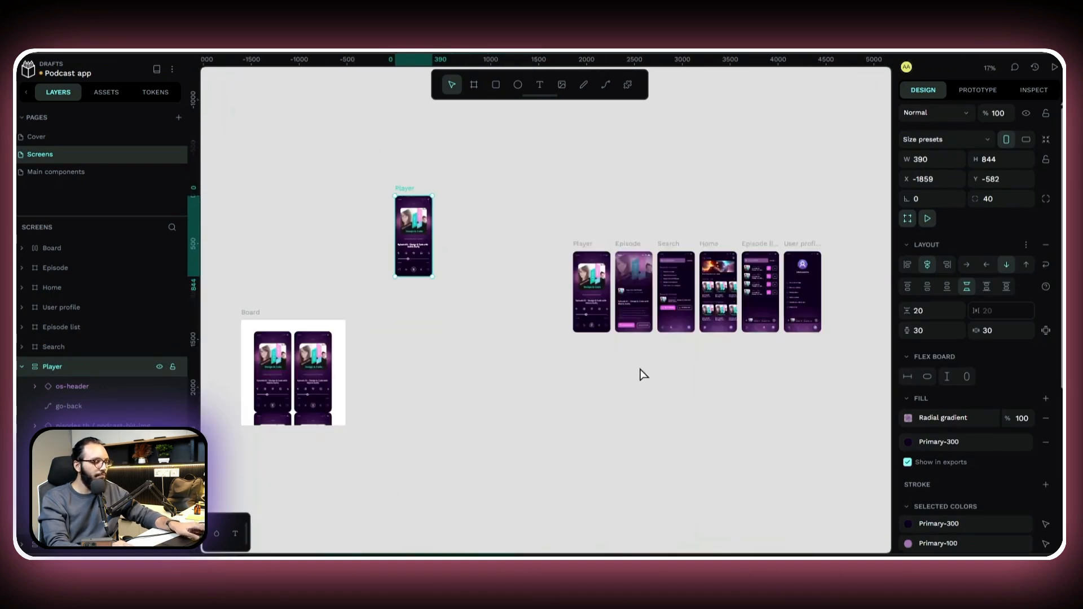
Step: Move the Player board out of the row of app screens, up to about X 57, Y -1220
{"action": "left_click_drag", "start_coordinate": [586, 240], "coordinate": [577, 170]}
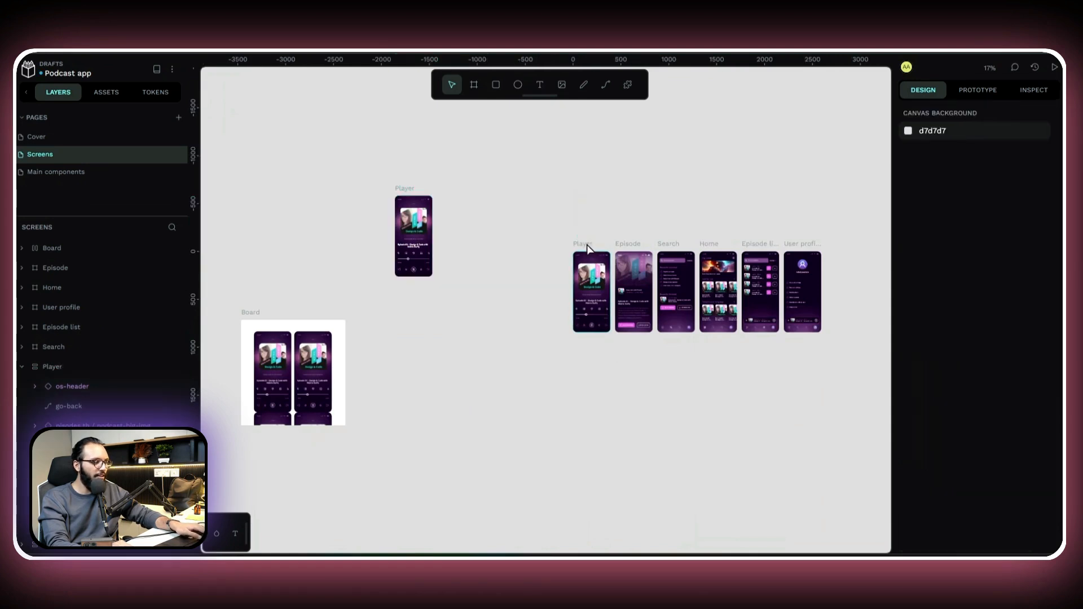
{"action": "left_click_drag", "start_coordinate": [586, 248], "coordinate": [592, 119]}
{"action": "key", "text": "shift+2"}
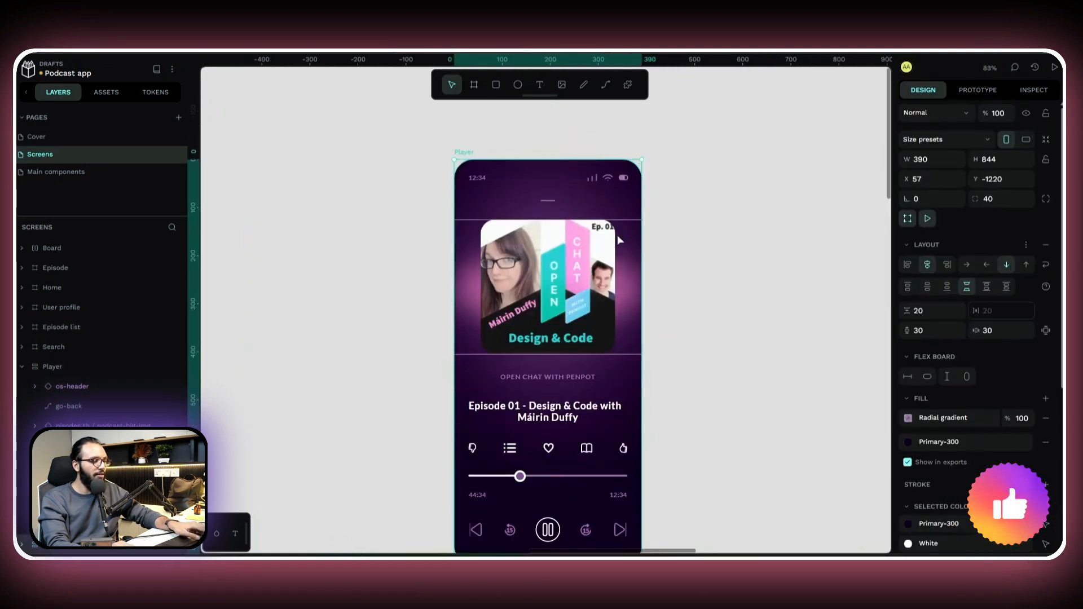
{"action": "left_click_drag", "start_coordinate": [668, 321], "coordinate": [638, 292]}
Step: Try widening the Player board to about 705 px, undo the resize and deselect the board
{"action": "mouse_move", "coordinate": [609, 305]}
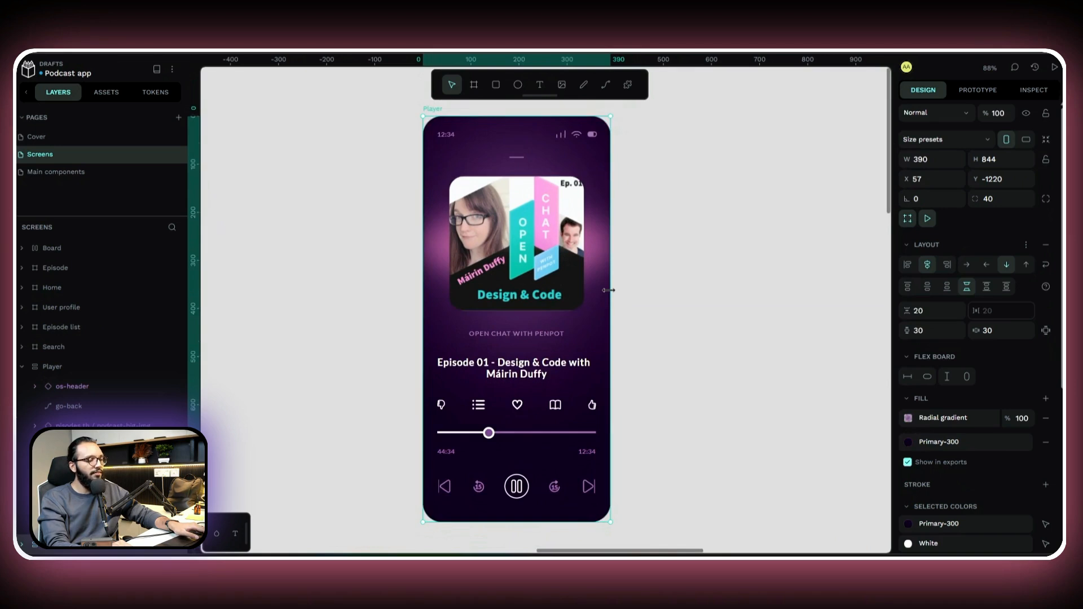
{"action": "left_click_drag", "start_coordinate": [608, 290], "coordinate": [761, 311]}
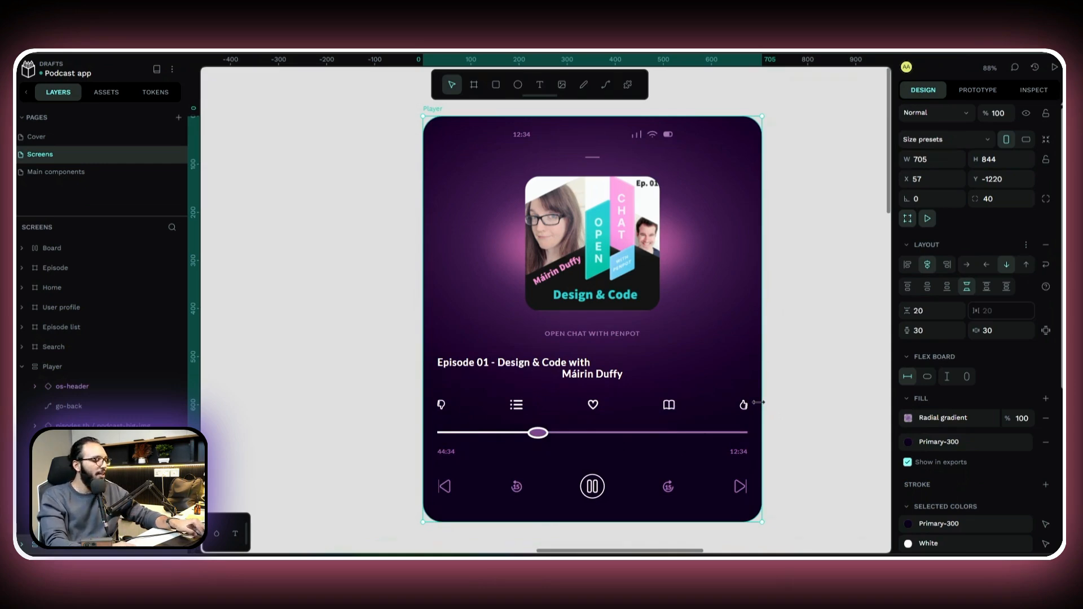
{"action": "key", "text": "ctrl+z"}
{"action": "left_click", "coordinate": [692, 189]}
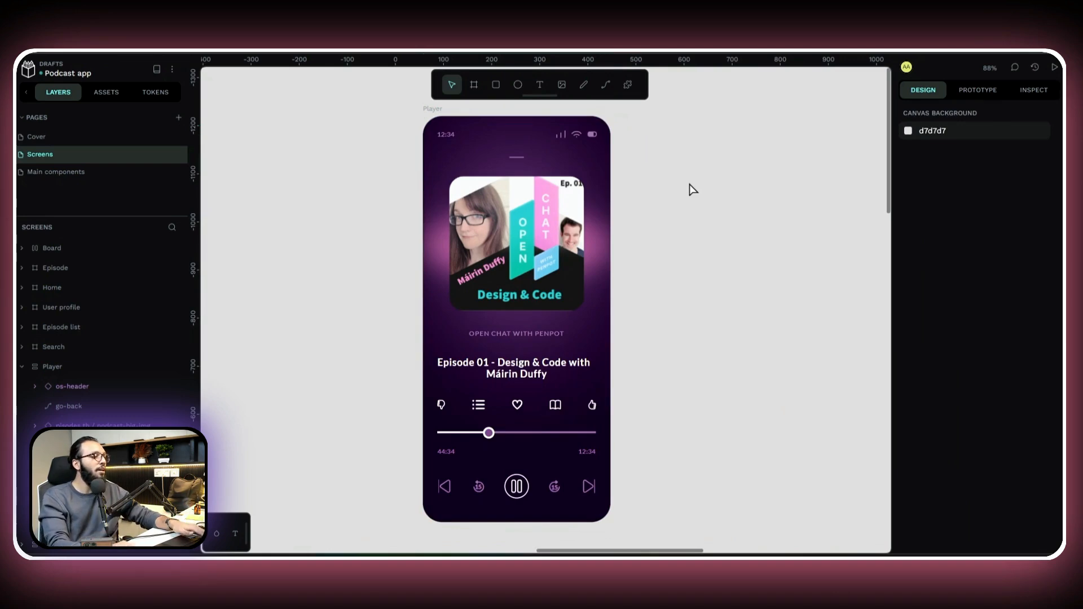
Step: Select the os-header component in the Player board and set its width to fill the available space
{"action": "left_click", "coordinate": [569, 137]}
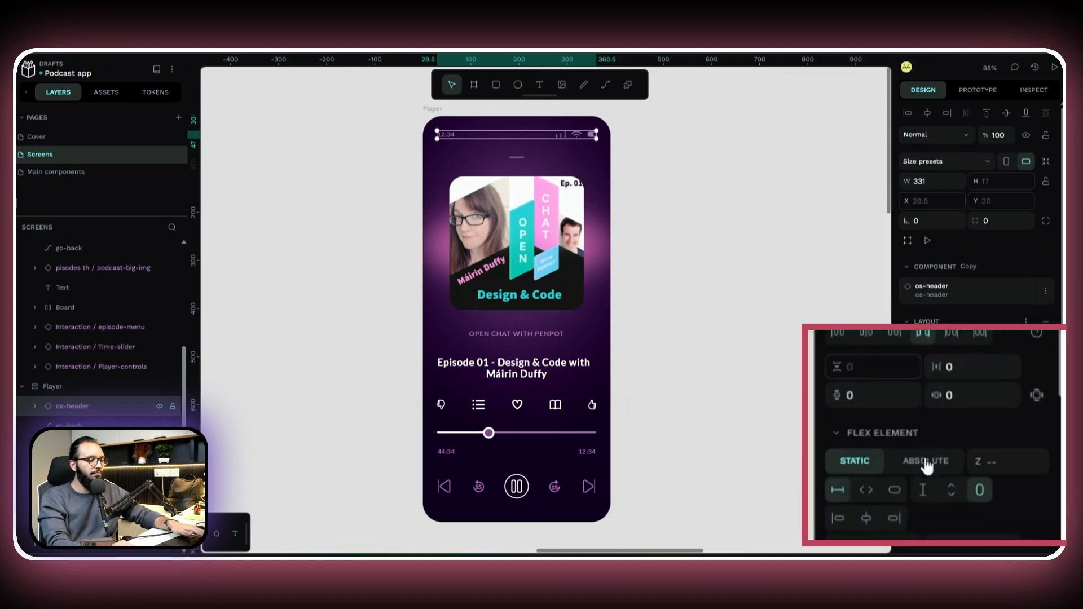
{"action": "left_click", "coordinate": [867, 491]}
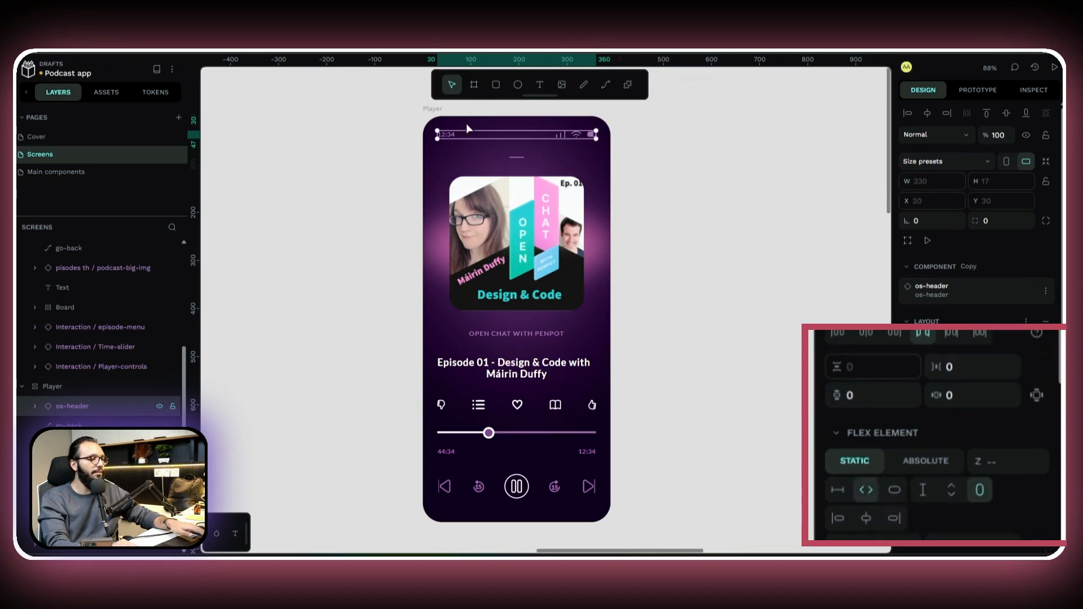
Step: Test the Player board's responsiveness by widening it to about 630 px, and undo the resize
{"action": "left_click", "coordinate": [434, 109]}
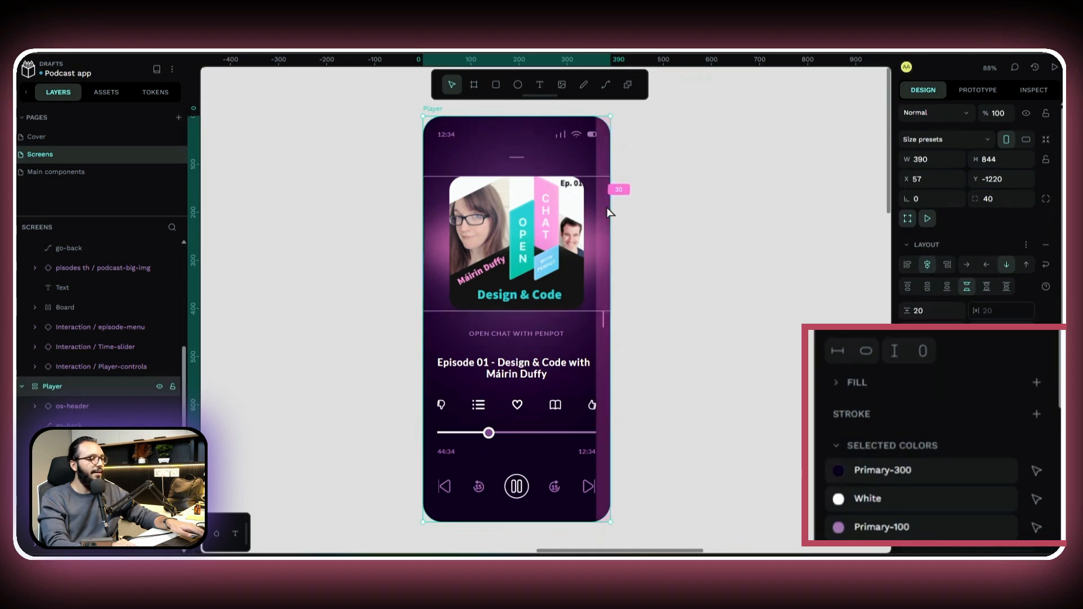
{"action": "left_click_drag", "start_coordinate": [609, 212], "coordinate": [726, 216]}
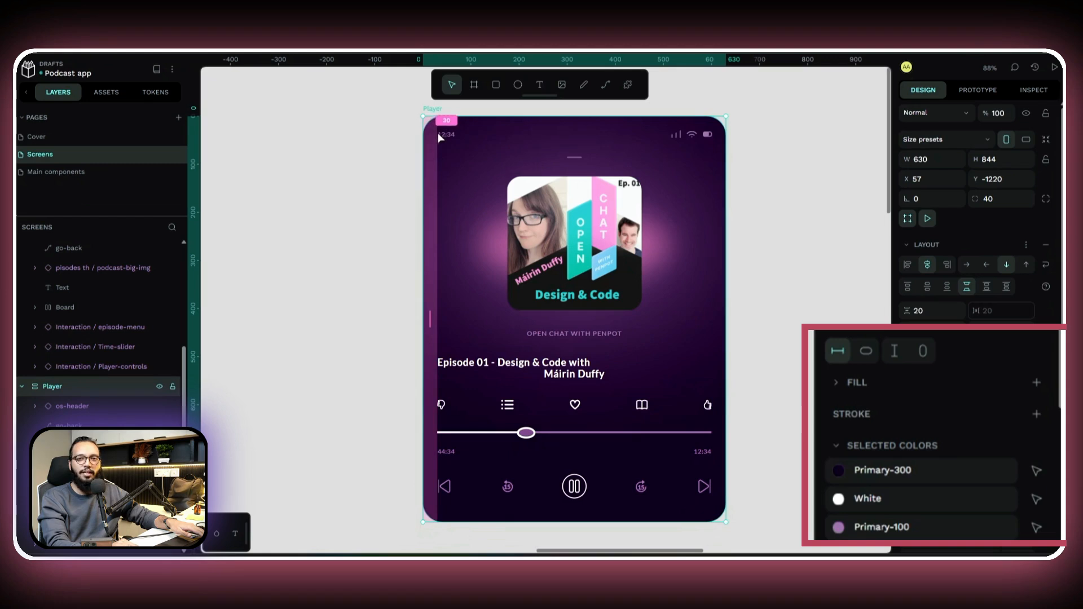
{"action": "key", "text": "ctrl+z"}
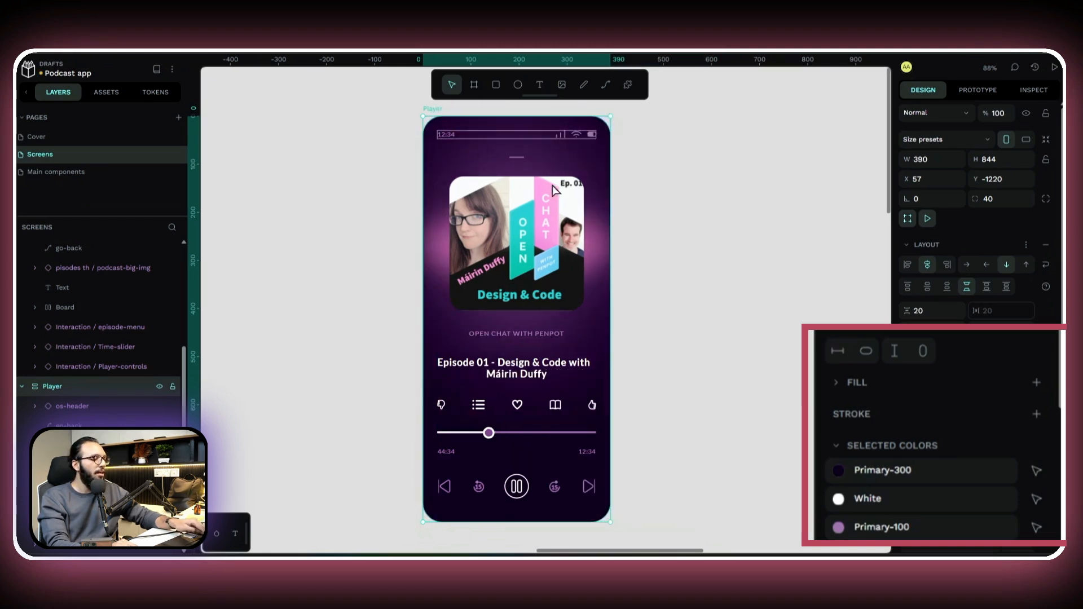
Step: Center the text of the episode title in the Player board and set its flex self-alignment to center
{"action": "left_click", "coordinate": [540, 375]}
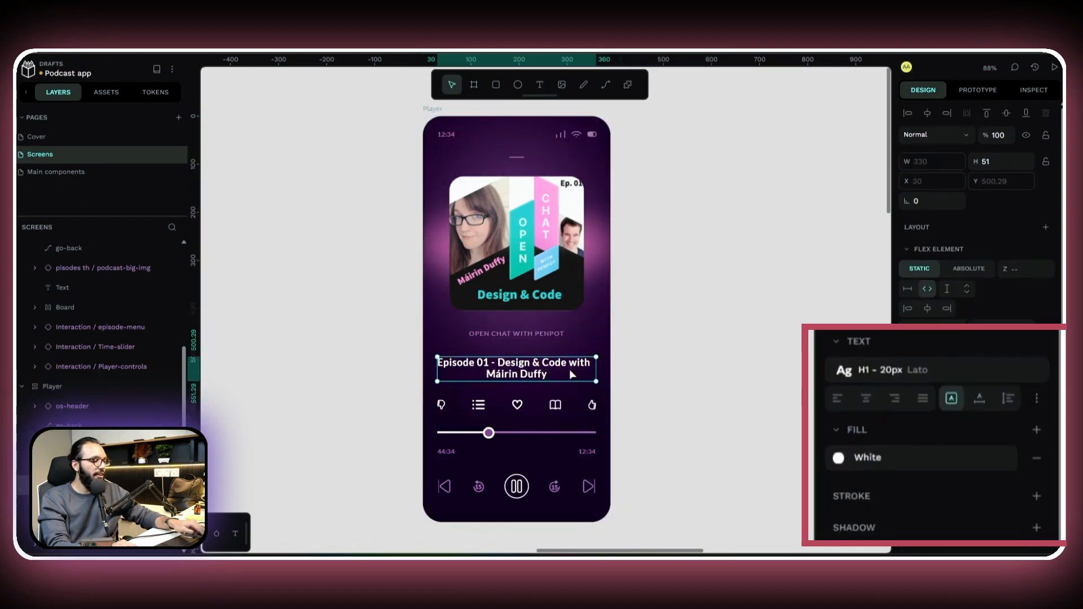
{"action": "left_click", "coordinate": [866, 399]}
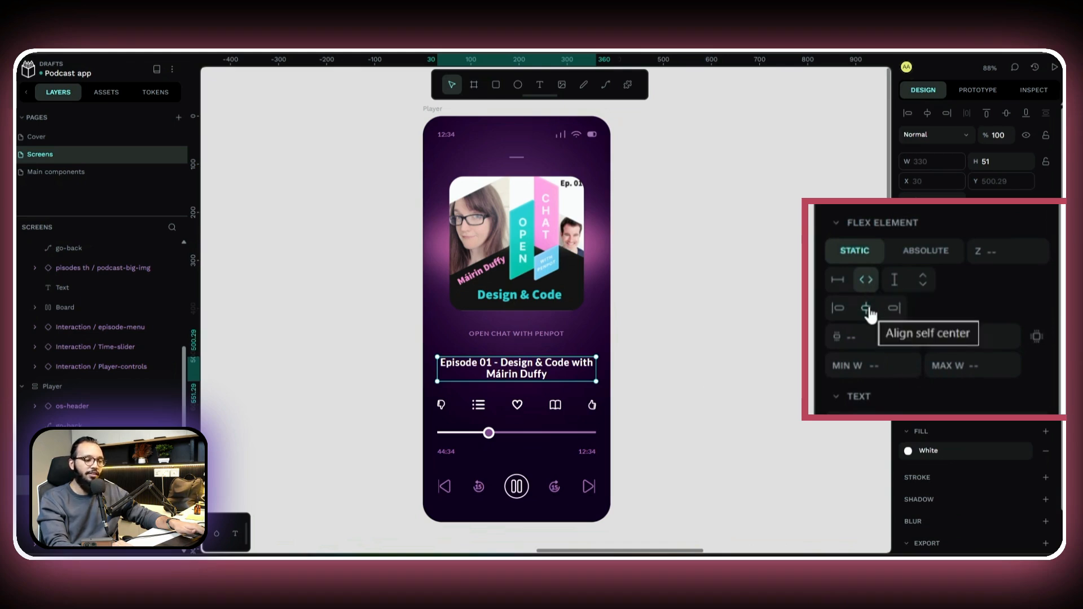
{"action": "left_click", "coordinate": [867, 310]}
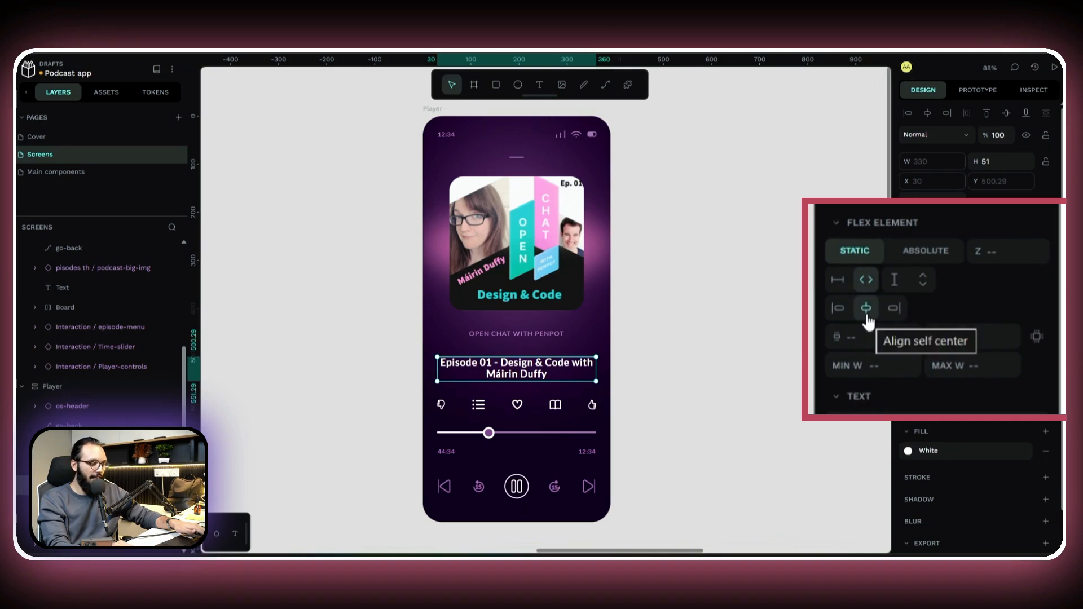
Step: Check the centered episode title by widening the Player board, undo the resize and deselect the board
{"action": "left_click", "coordinate": [433, 104]}
{"action": "left_click", "coordinate": [432, 109]}
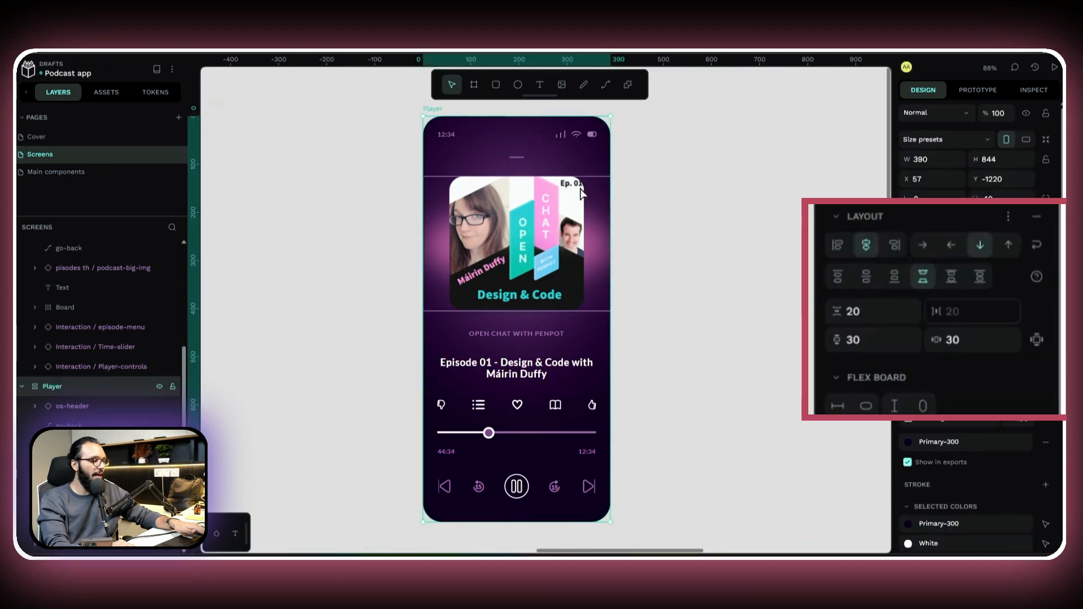
{"action": "left_click_drag", "start_coordinate": [610, 220], "coordinate": [761, 242]}
{"action": "key", "text": "ctrl+z"}
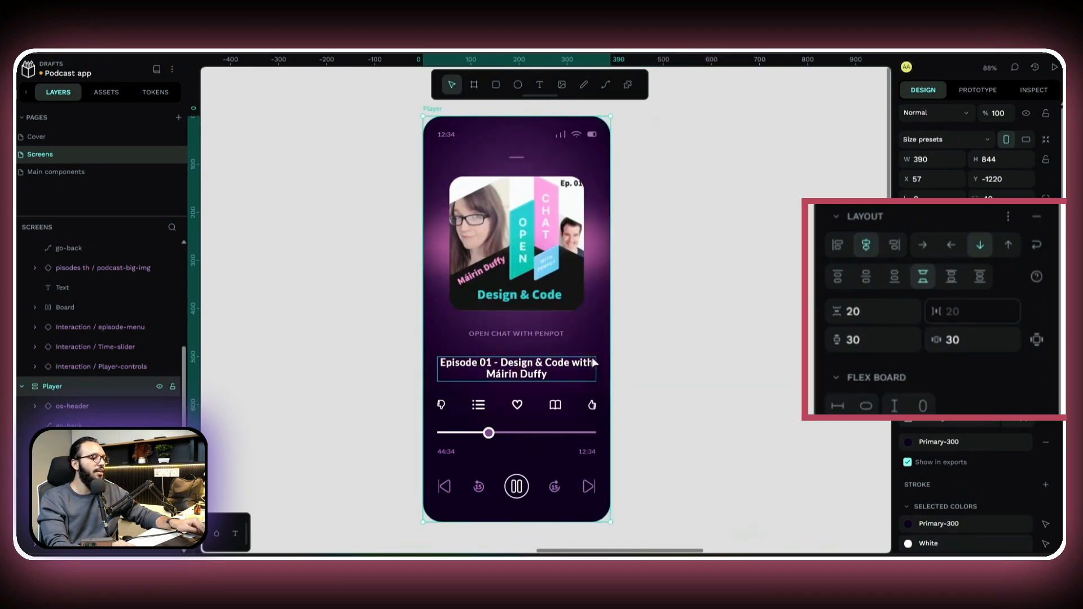
{"action": "left_click", "coordinate": [733, 298]}
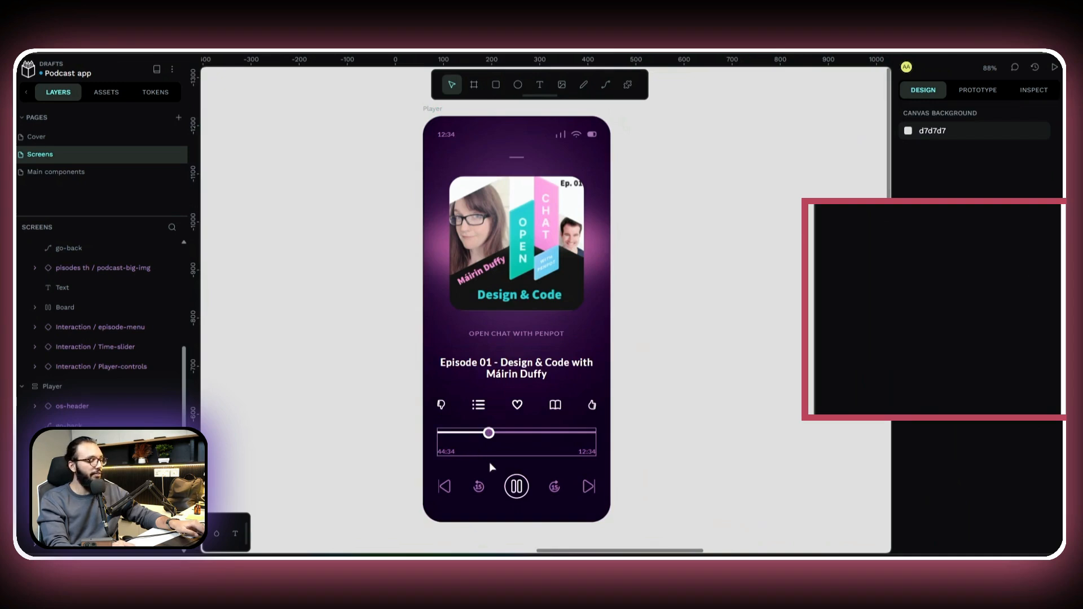
Step: Examine the constraints of the time slider's knob and the flex element settings of the group containing it
{"action": "scroll", "coordinate": [490, 461], "scroll_direction": "up", "scroll_amount": 5}
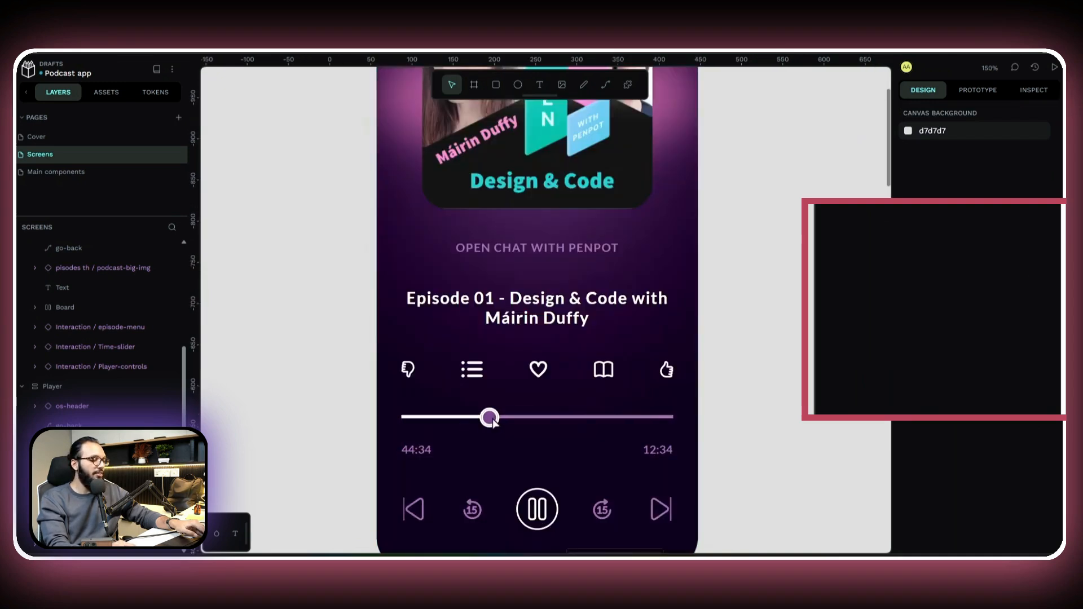
{"action": "double_click", "coordinate": [489, 418]}
{"action": "left_click", "coordinate": [449, 418]}
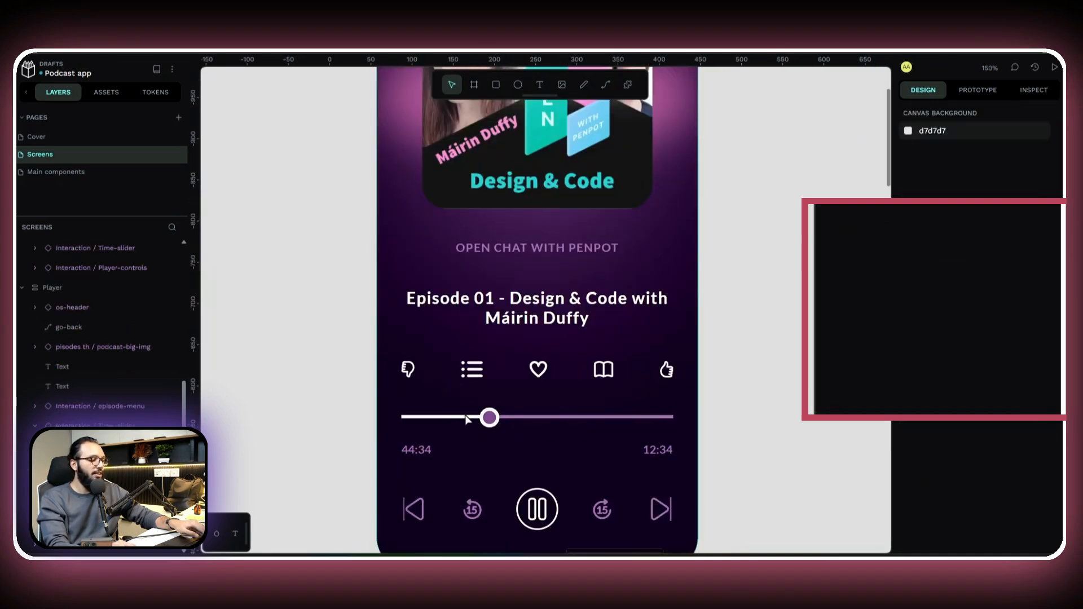
{"action": "left_click", "coordinate": [468, 419]}
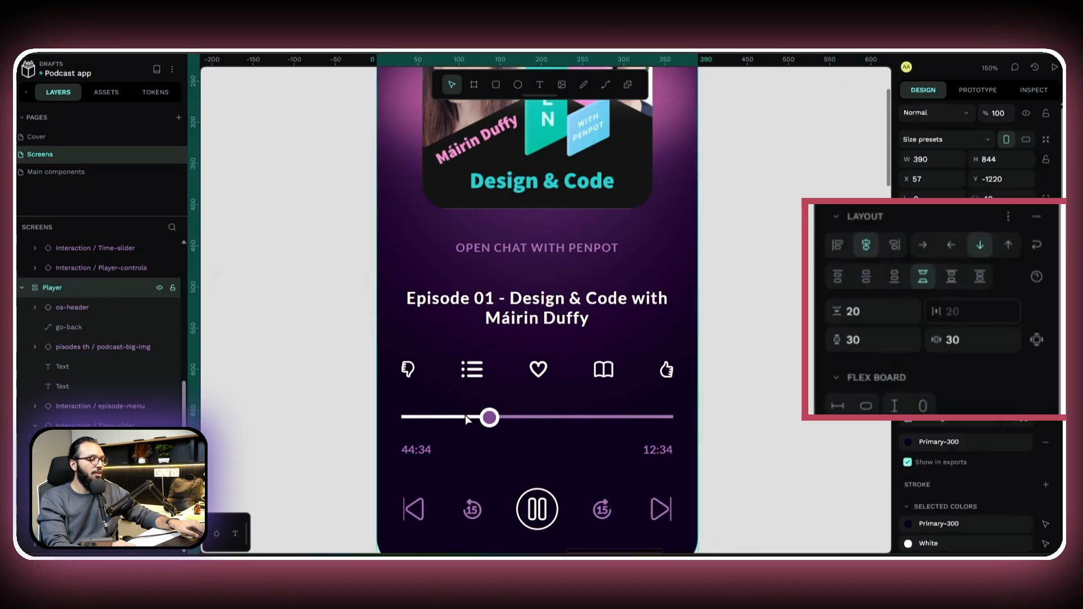
{"action": "double_click", "coordinate": [495, 419]}
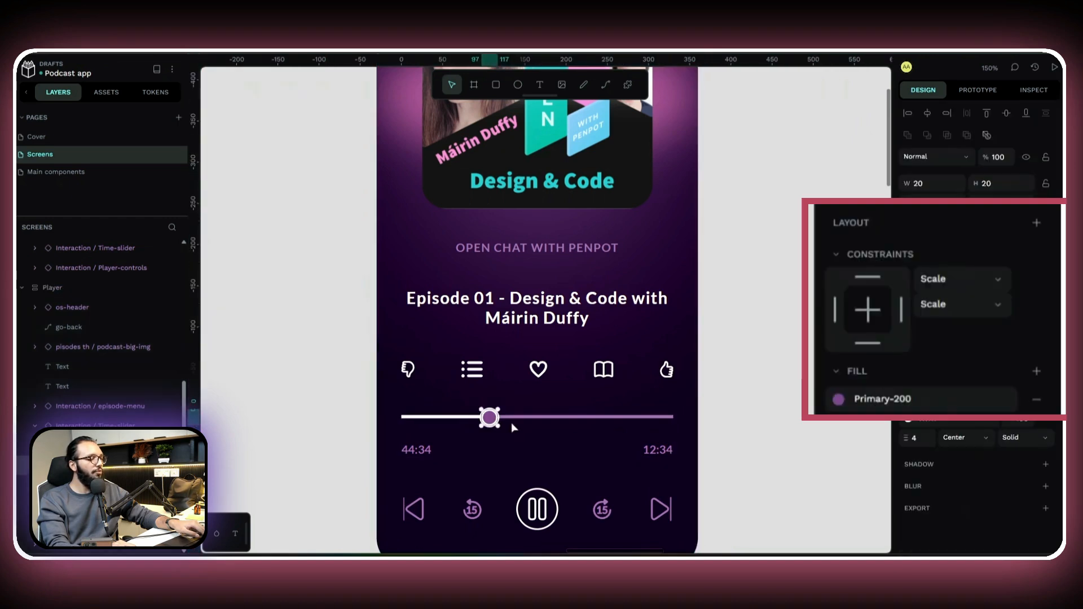
{"action": "left_click", "coordinate": [141, 445]}
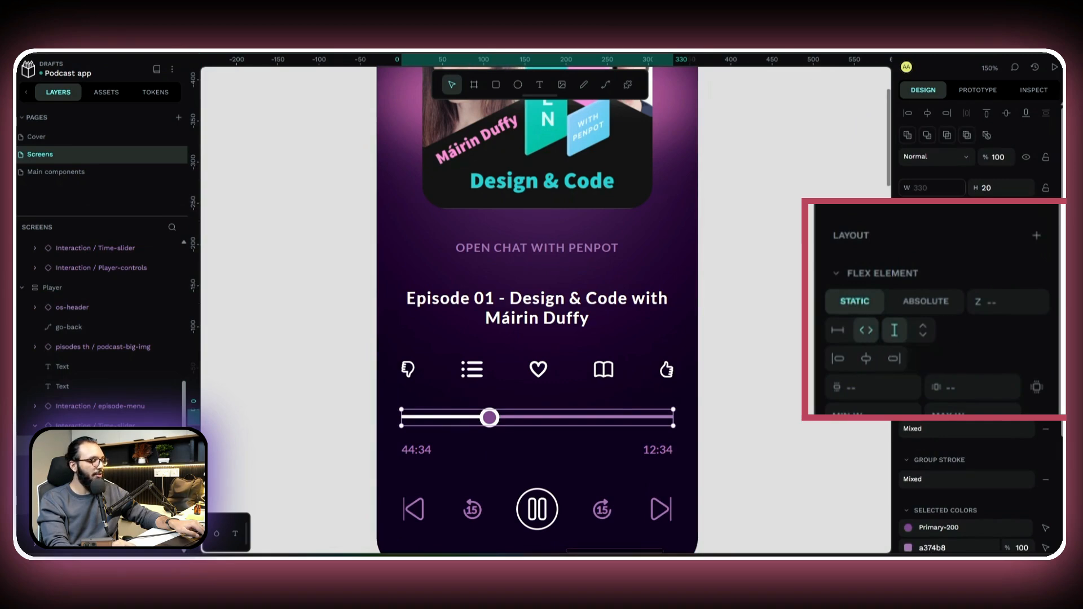
{"action": "left_click", "coordinate": [101, 465]}
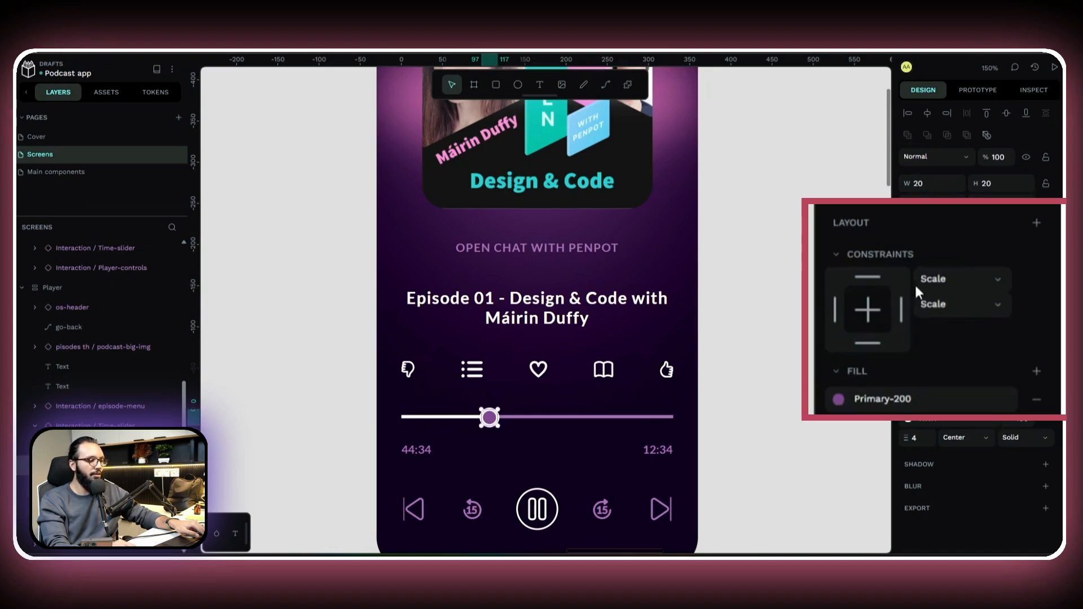
Step: Try to add a flex layout to the time slider's knob and to the group that contains it
{"action": "left_click", "coordinate": [1035, 224]}
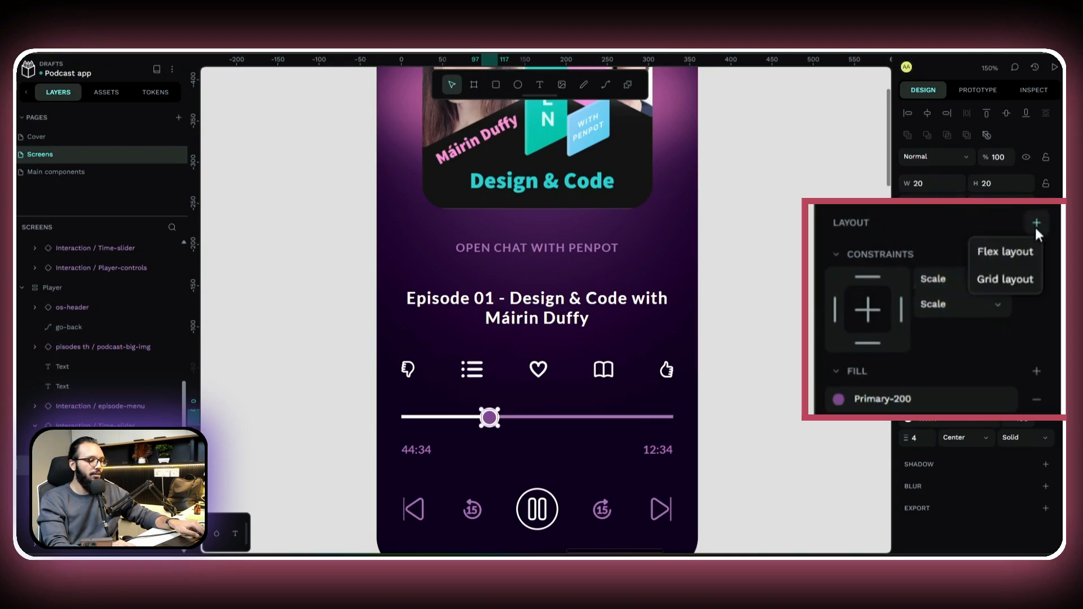
{"action": "left_click", "coordinate": [1024, 261]}
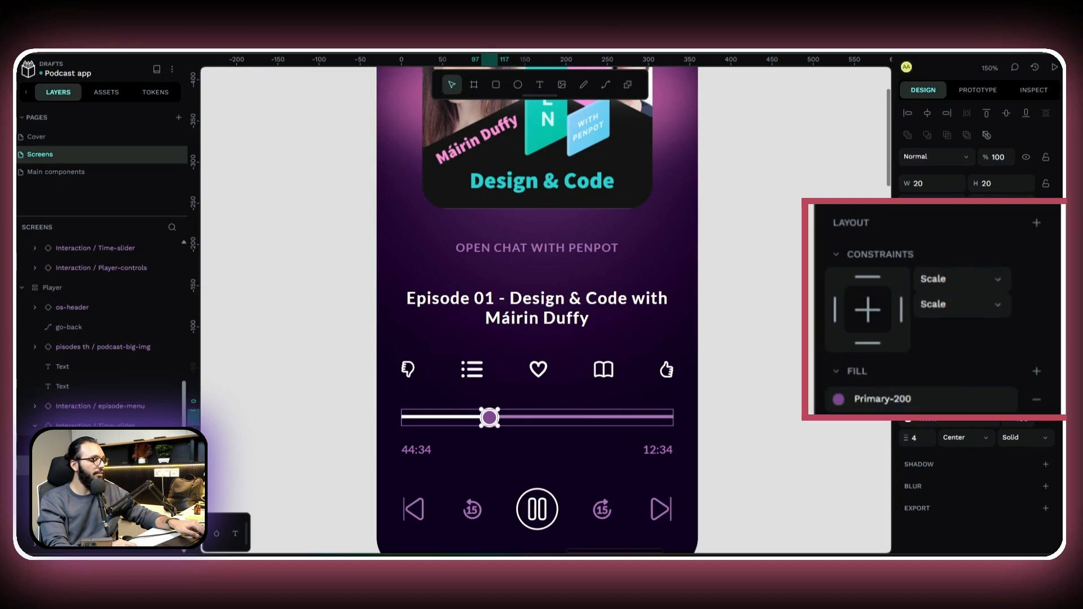
{"action": "right_click", "coordinate": [108, 446]}
{"action": "key", "text": "Escape"}
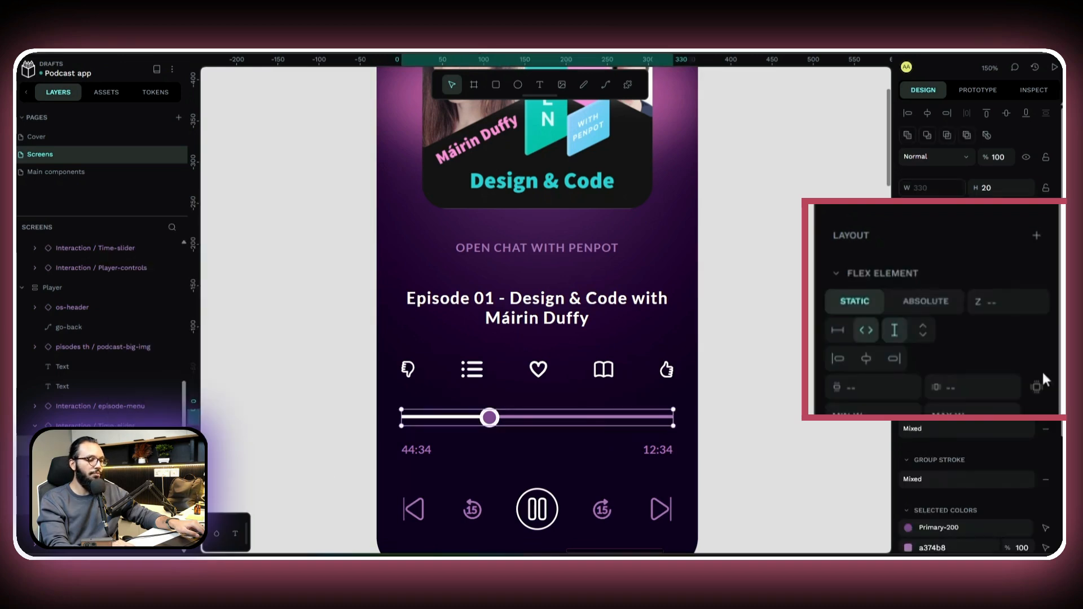
{"action": "left_click", "coordinate": [1036, 235]}
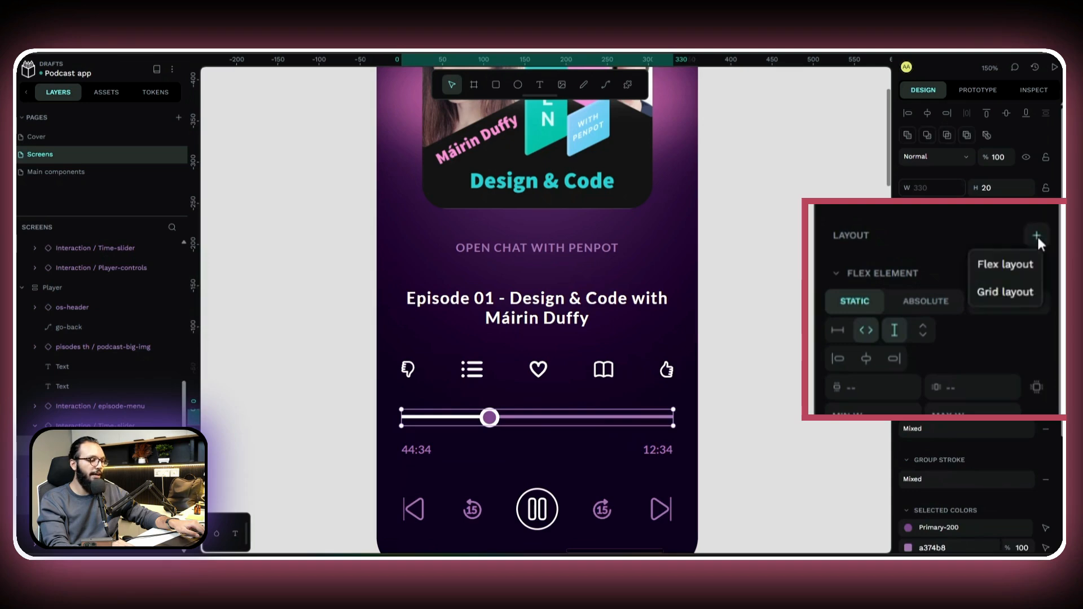
{"action": "left_click", "coordinate": [1023, 272]}
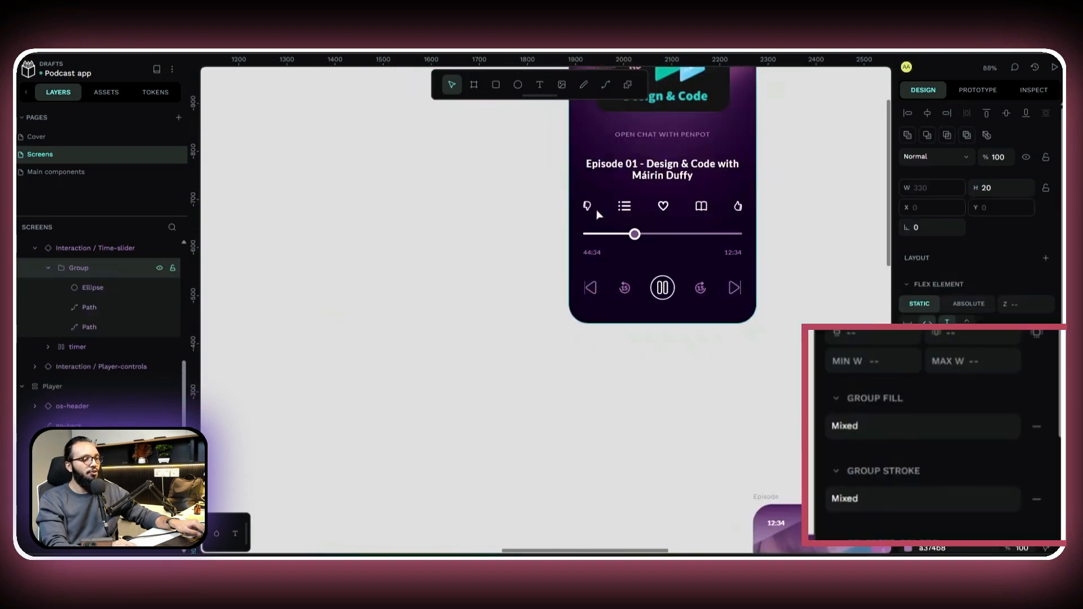
Step: Try widening the Time-slider component to about 366 px to see how its knob scales, and undo the resize
{"action": "scroll", "coordinate": [700, 212], "scroll_direction": "up", "scroll_amount": 6}
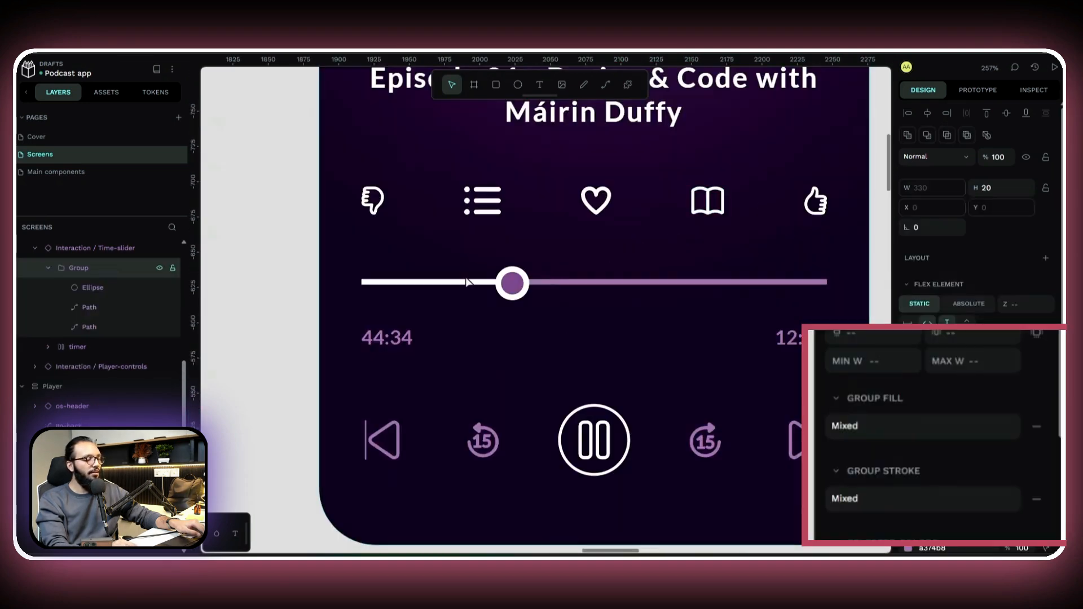
{"action": "double_click", "coordinate": [522, 289]}
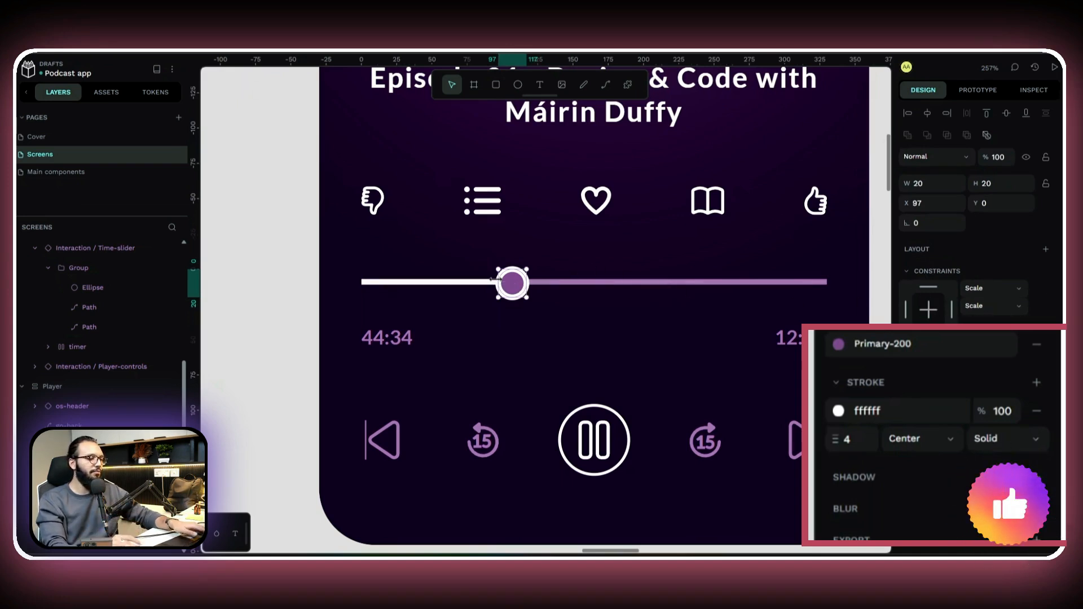
{"action": "left_click", "coordinate": [229, 339]}
{"action": "left_click", "coordinate": [372, 287]}
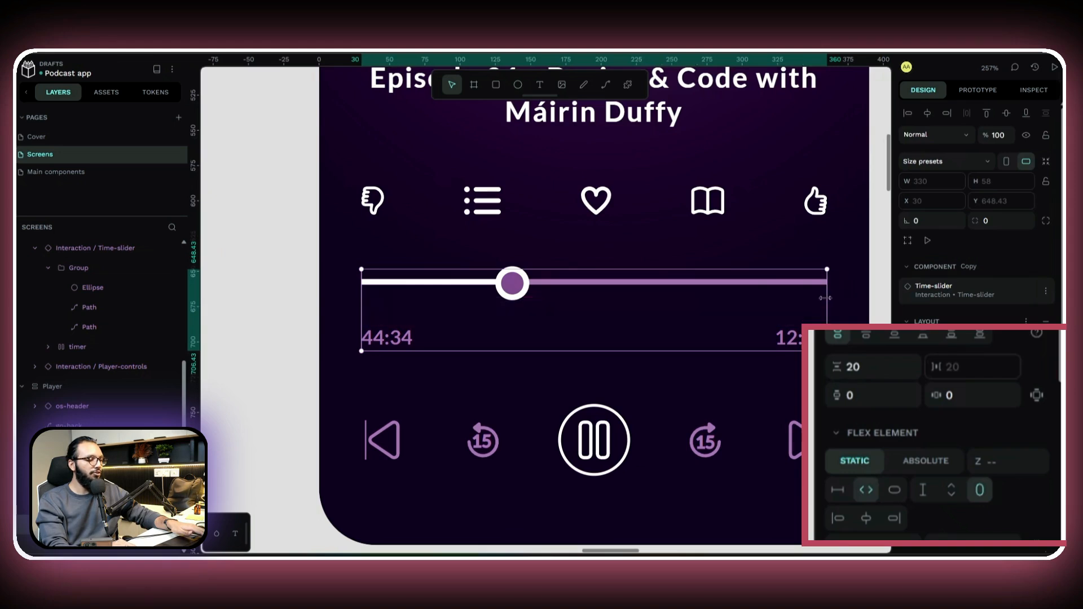
{"action": "left_click_drag", "start_coordinate": [825, 298], "coordinate": [881, 309]}
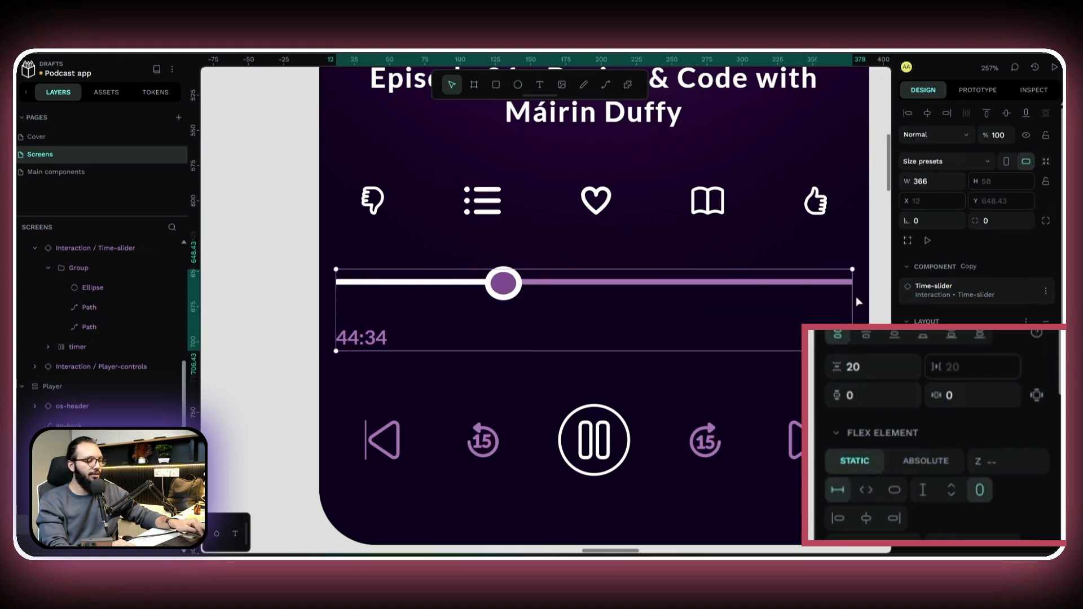
{"action": "key", "text": "ctrl+z"}
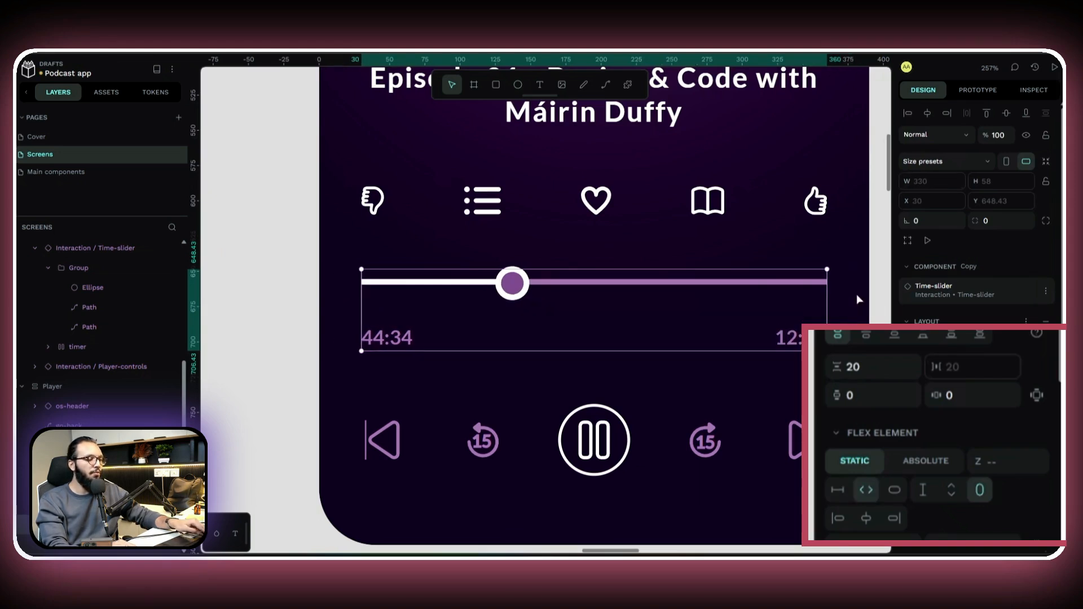
Step: Set the slider knob's constraints to Left horizontally and Center vertically
{"action": "double_click", "coordinate": [513, 290]}
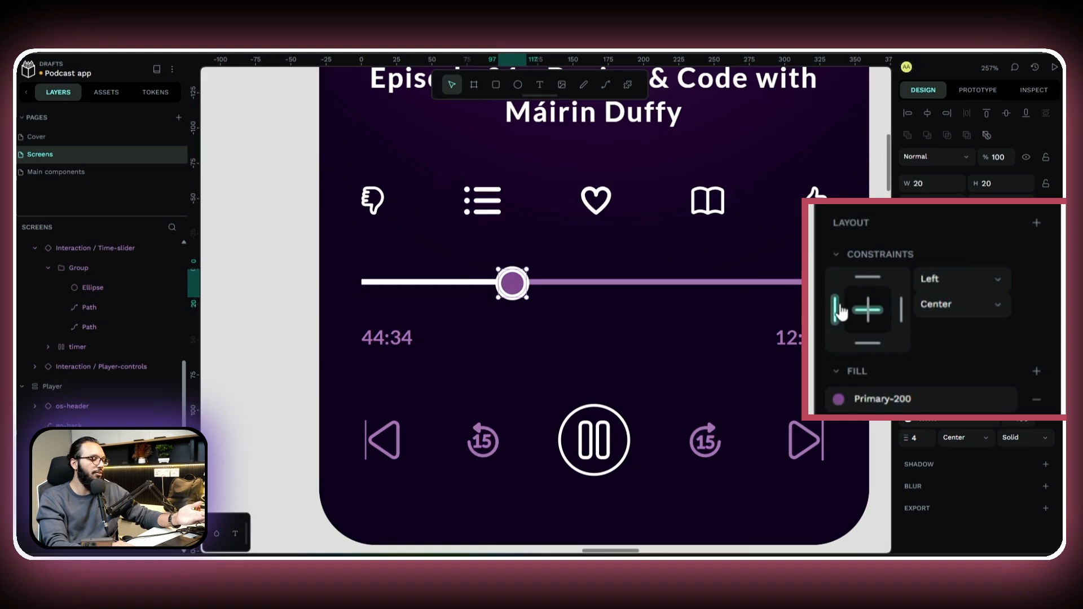
{"action": "left_click", "coordinate": [932, 290]}
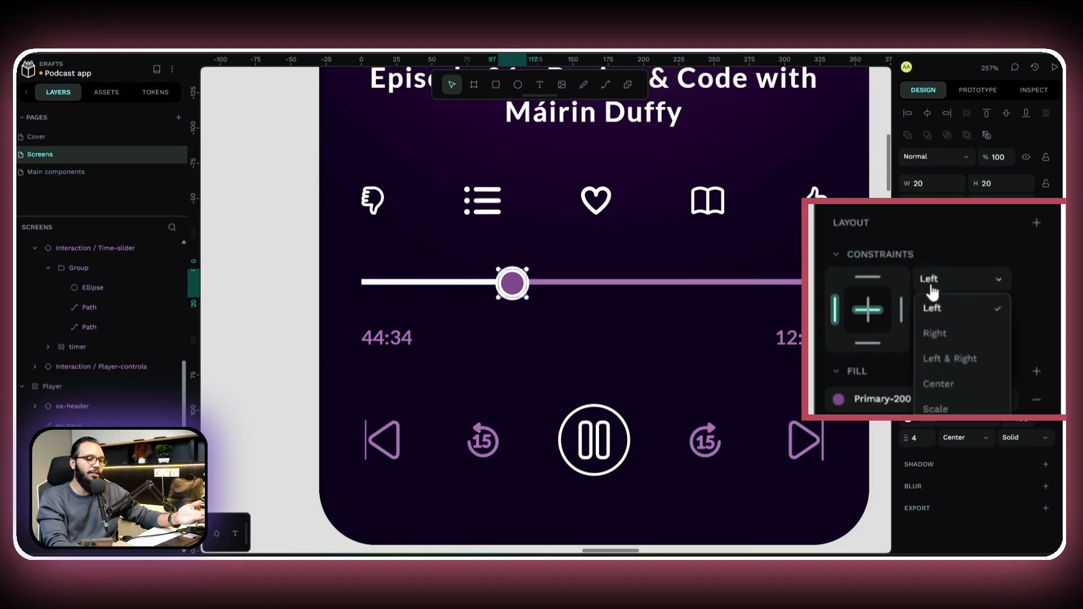
{"action": "left_click", "coordinate": [932, 290]}
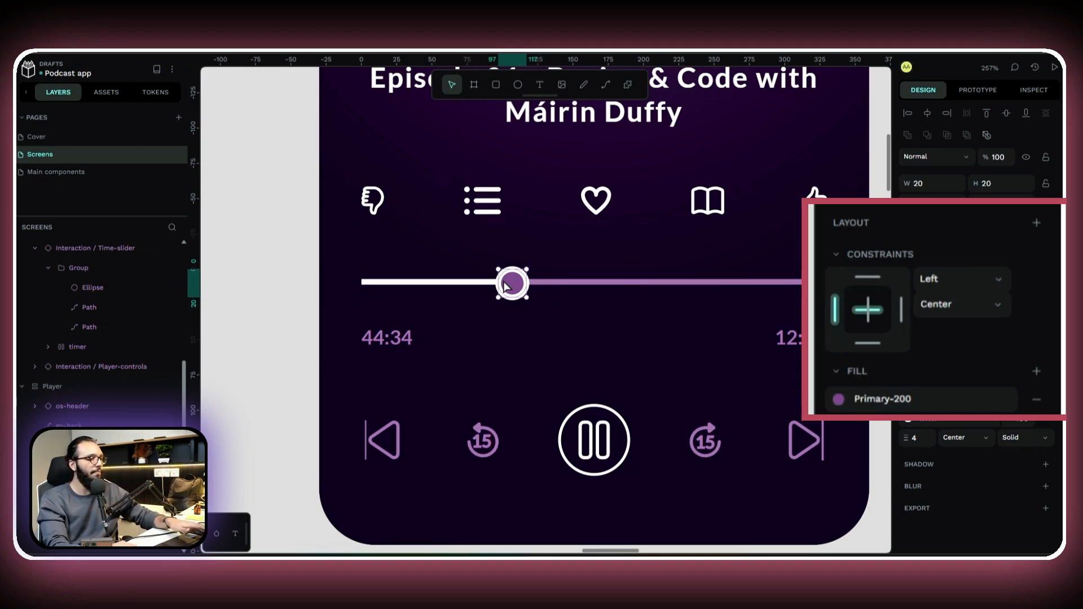
Step: Set the constraints of the slider's white progress line to Left horizontally and Center vertically
{"action": "left_click", "coordinate": [444, 282]}
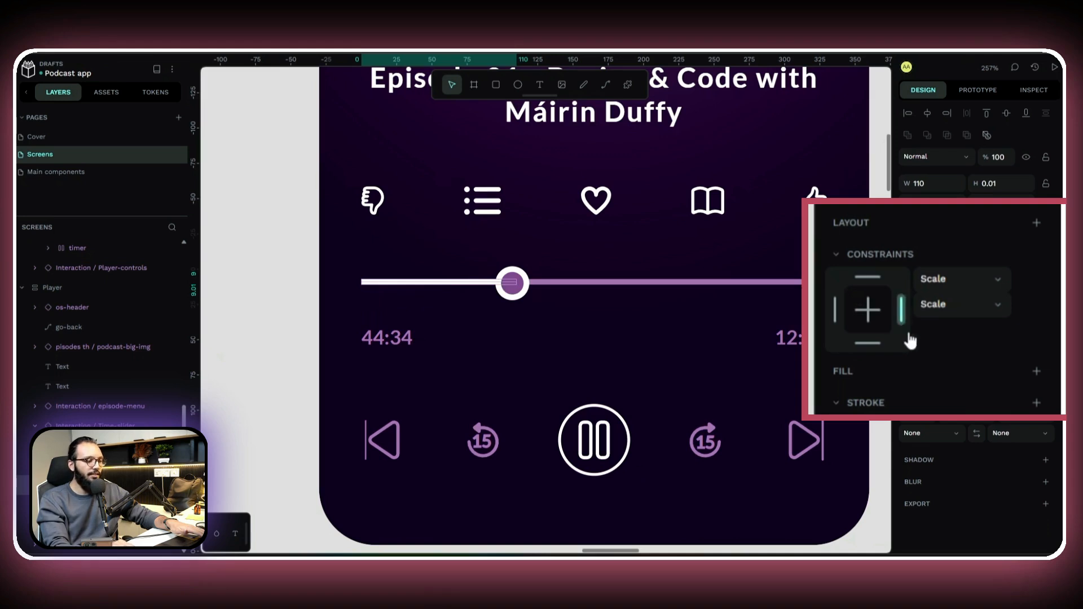
{"action": "left_click", "coordinate": [887, 311]}
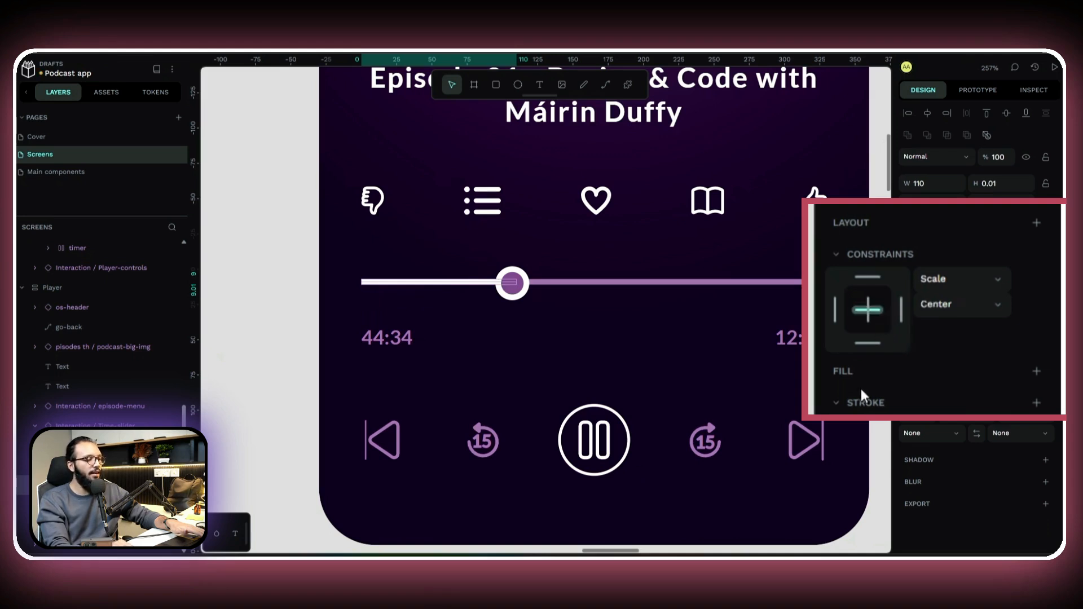
{"action": "left_click", "coordinate": [837, 314]}
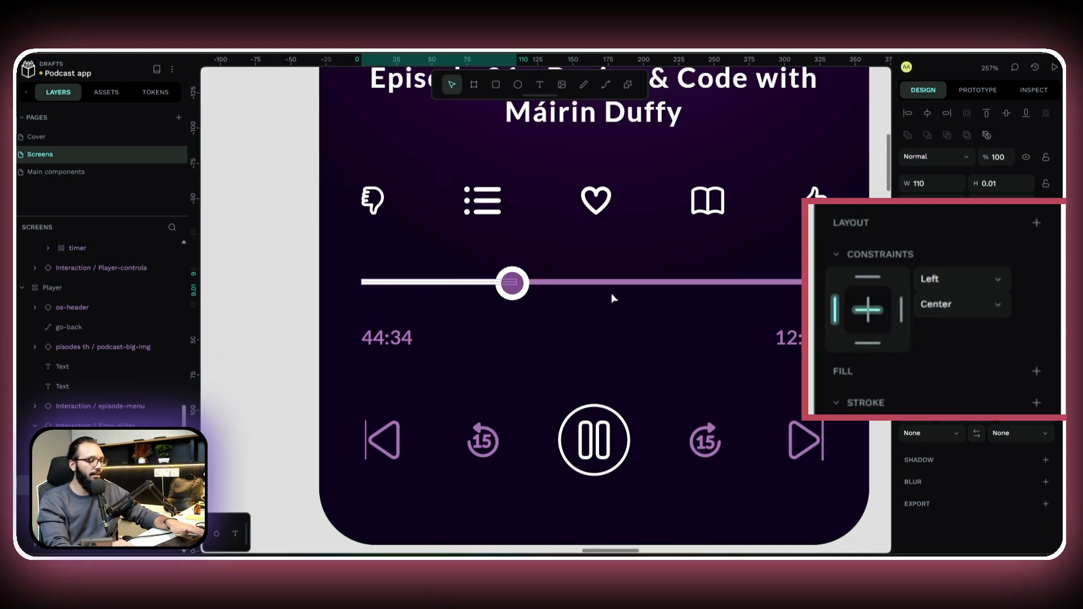
Step: Widen the whole Player board to about 651 px to test the slider's new constraints
{"action": "scroll", "coordinate": [562, 292], "scroll_direction": "down", "scroll_amount": 3, "text": "ctrl"}
{"action": "scroll", "coordinate": [562, 291], "scroll_direction": "down", "scroll_amount": 3, "text": "ctrl"}
{"action": "left_click", "coordinate": [742, 242]}
{"action": "scroll", "coordinate": [742, 244], "scroll_direction": "up", "scroll_amount": 4}
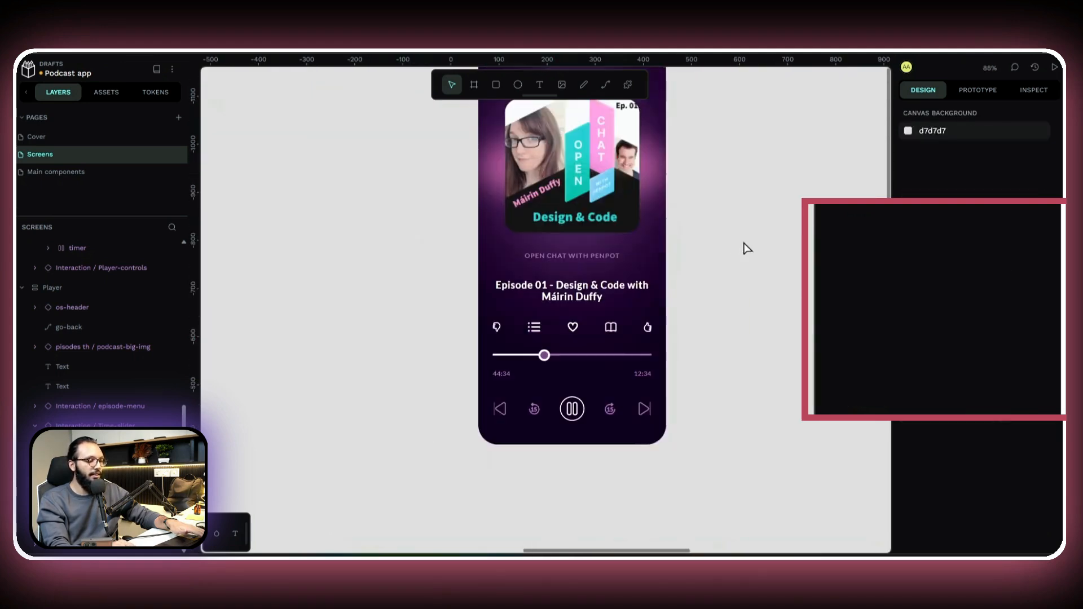
{"action": "scroll", "coordinate": [528, 151], "scroll_direction": "up", "scroll_amount": 2}
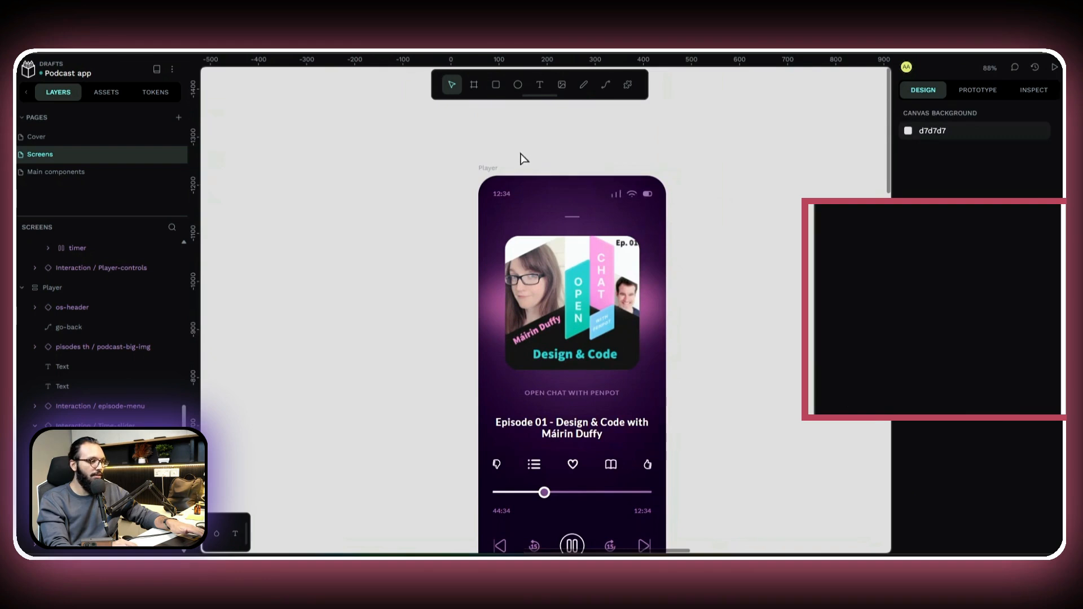
{"action": "left_click", "coordinate": [486, 169]}
{"action": "scroll", "coordinate": [684, 297], "scroll_direction": "down", "scroll_amount": 2}
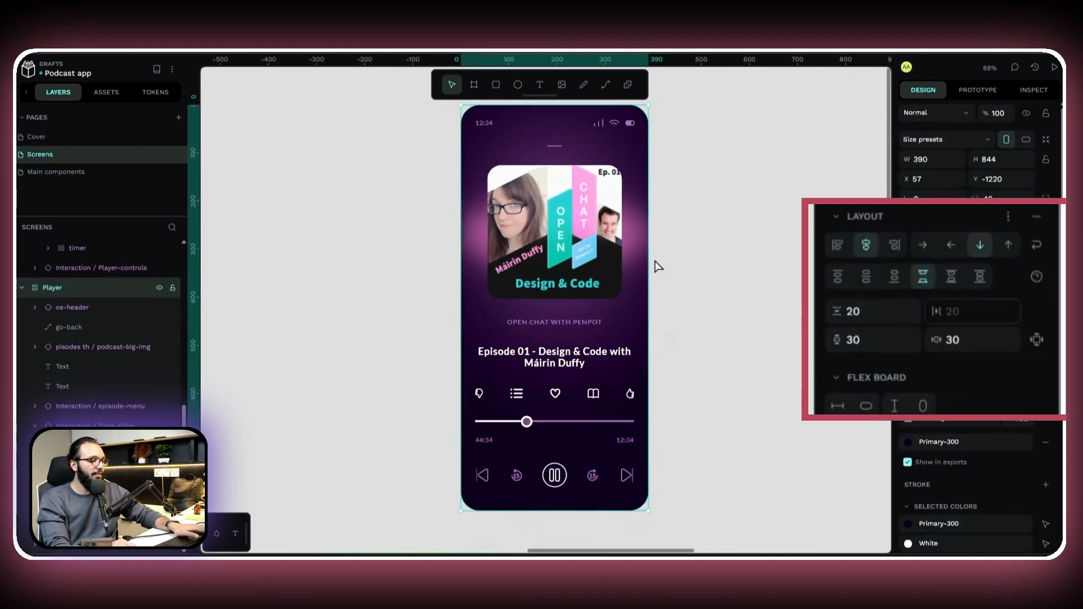
{"action": "left_click_drag", "start_coordinate": [662, 261], "coordinate": [773, 267]}
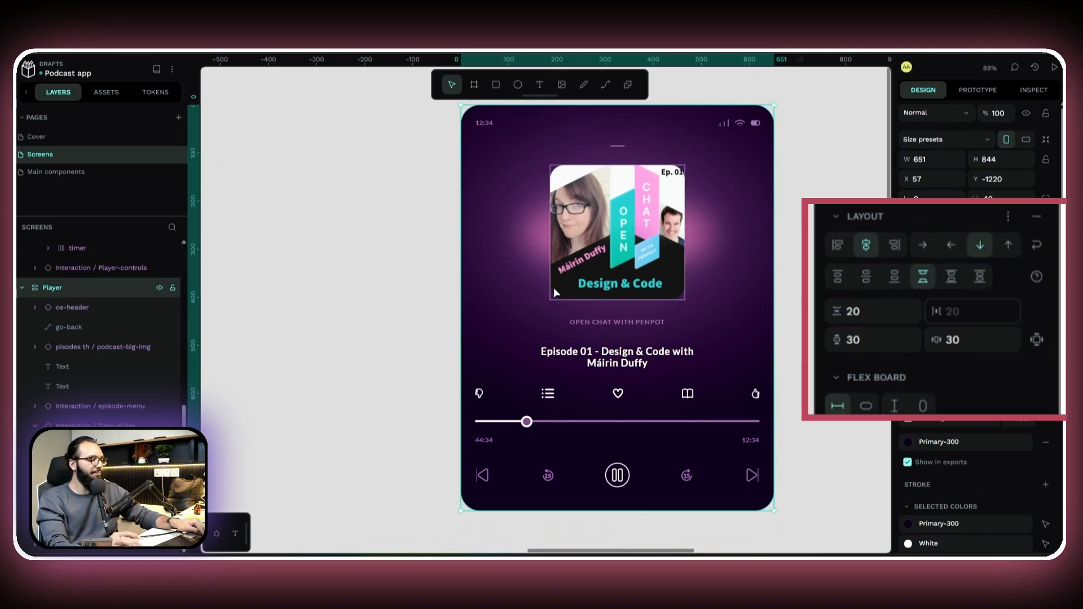
Step: Undo the last widening of the Player board
{"action": "key", "text": "ctrl+z"}
{"action": "scroll", "coordinate": [493, 186], "scroll_direction": "up", "scroll_amount": 2}
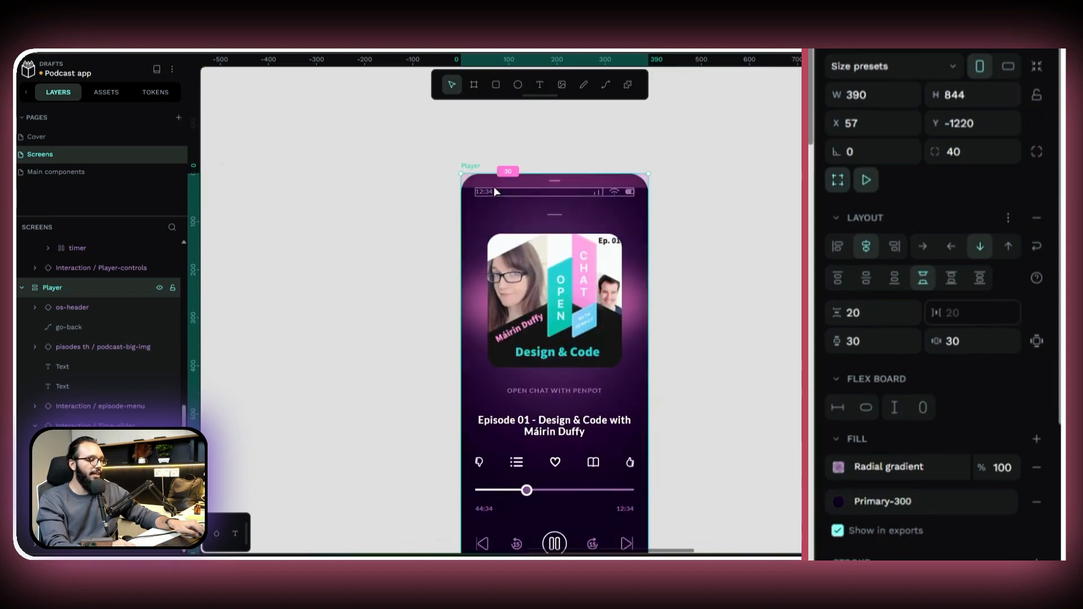
Step: Try the iPad Mini 8.3in size preset (744 x 1133) on the Player board and undo the resize
{"action": "left_click", "coordinate": [904, 73]}
{"action": "scroll", "coordinate": [915, 320], "scroll_direction": "down", "scroll_amount": 2}
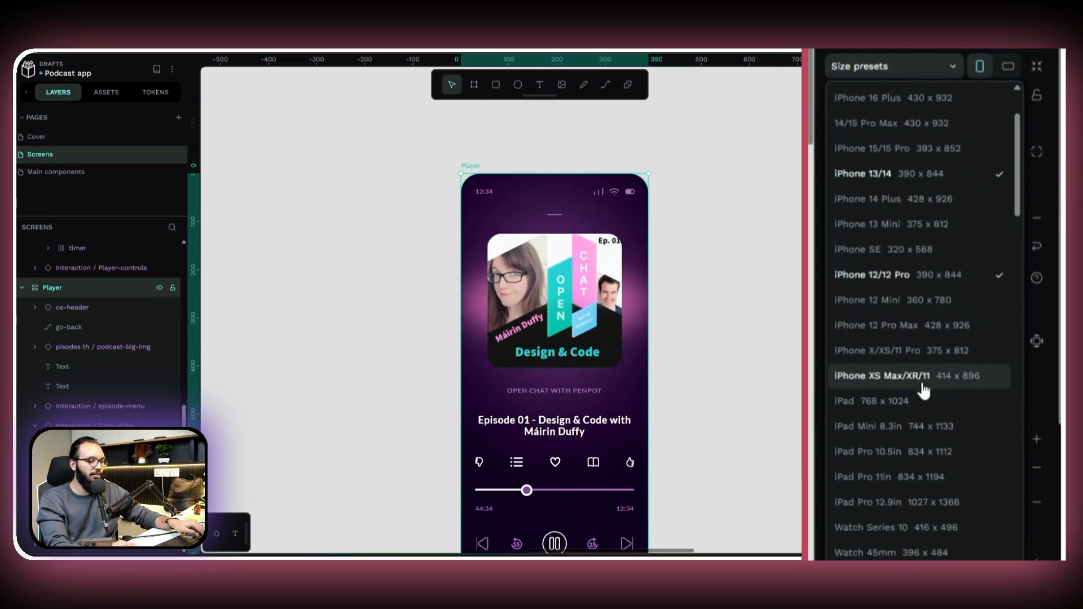
{"action": "scroll", "coordinate": [916, 389], "scroll_direction": "down", "scroll_amount": 4}
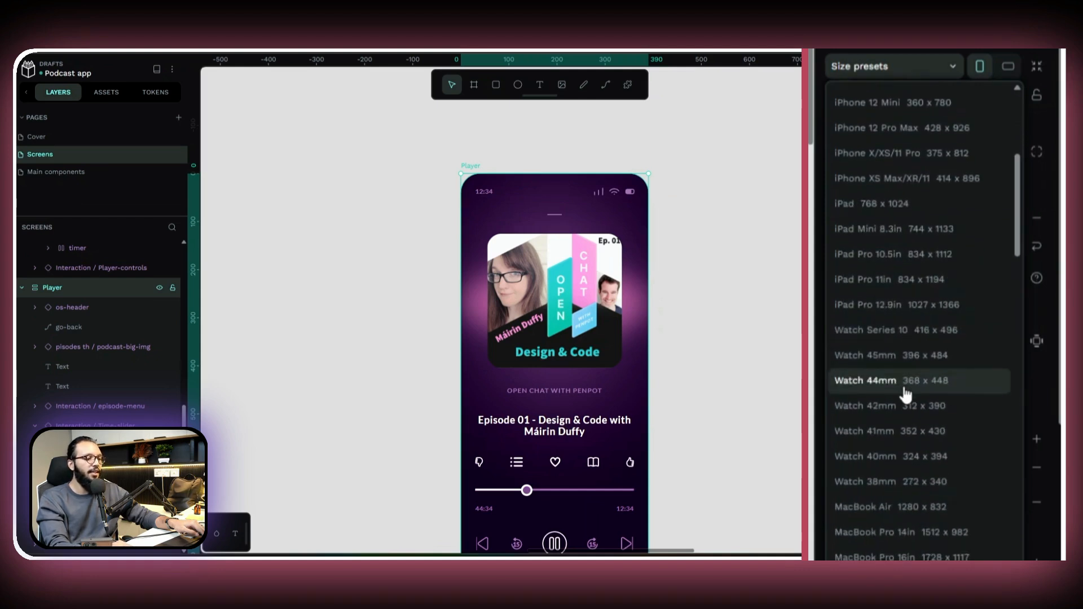
{"action": "scroll", "coordinate": [905, 393], "scroll_direction": "down", "scroll_amount": 10}
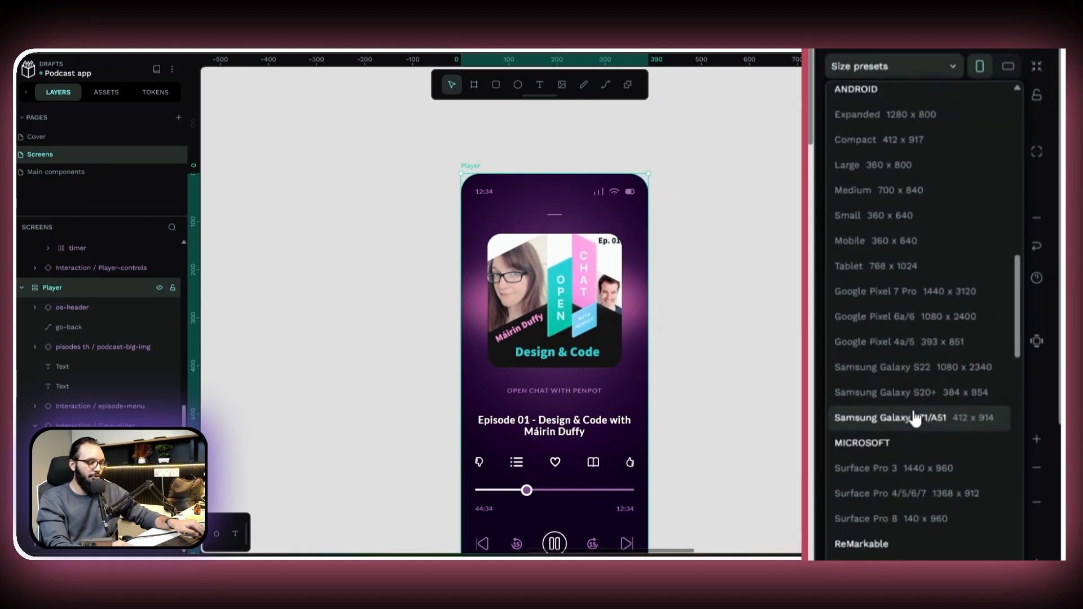
{"action": "scroll", "coordinate": [897, 381], "scroll_direction": "down", "scroll_amount": 4}
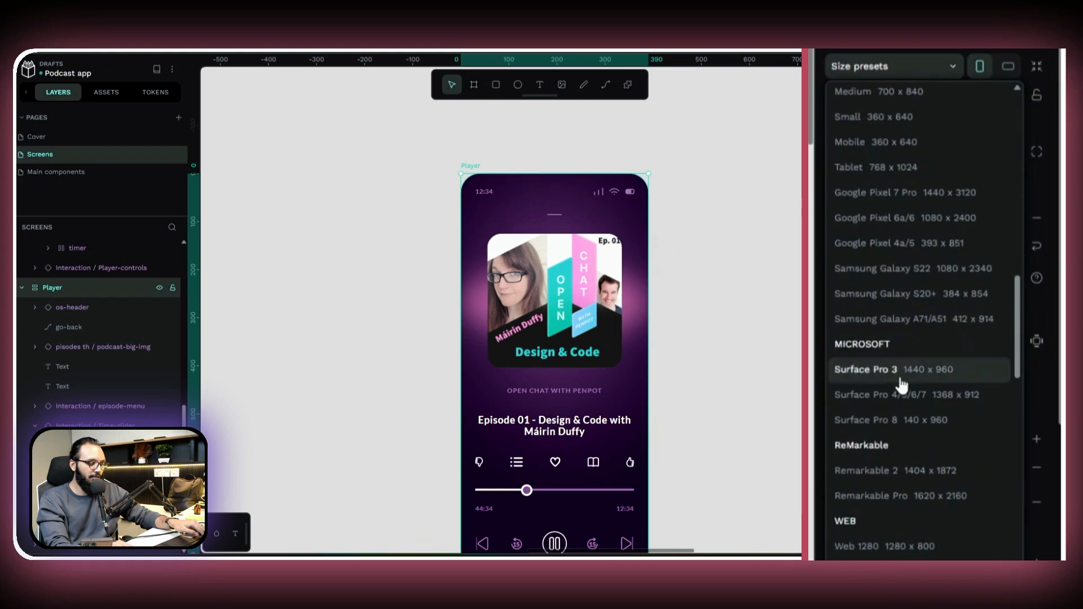
{"action": "scroll", "coordinate": [896, 490], "scroll_direction": "down", "scroll_amount": 5}
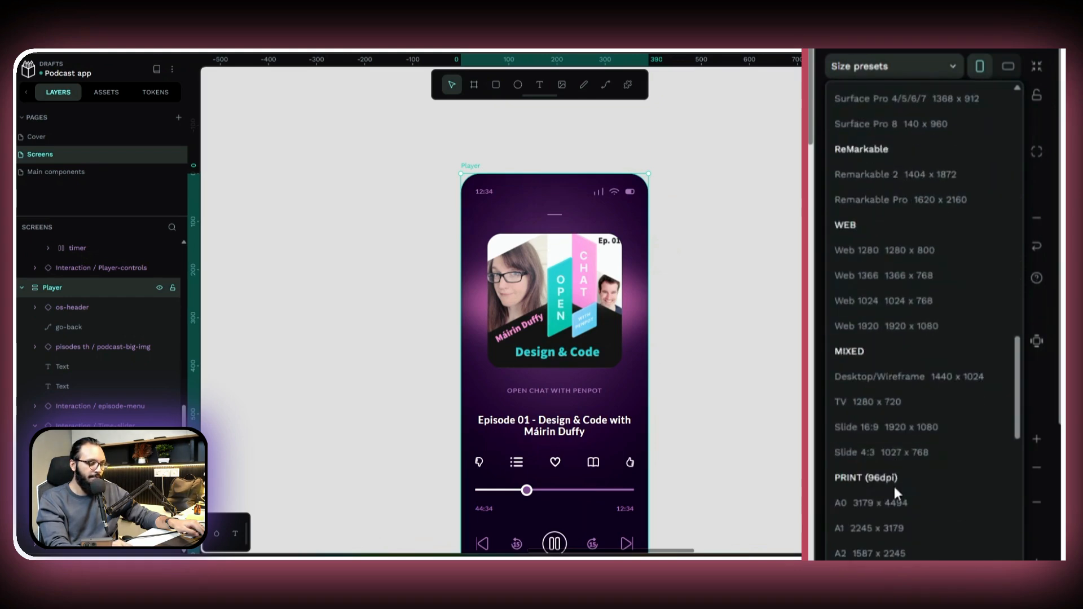
{"action": "scroll", "coordinate": [896, 490], "scroll_direction": "down", "scroll_amount": 5}
{"action": "scroll", "coordinate": [897, 495], "scroll_direction": "down", "scroll_amount": 2}
{"action": "scroll", "coordinate": [902, 480], "scroll_direction": "up", "scroll_amount": 15}
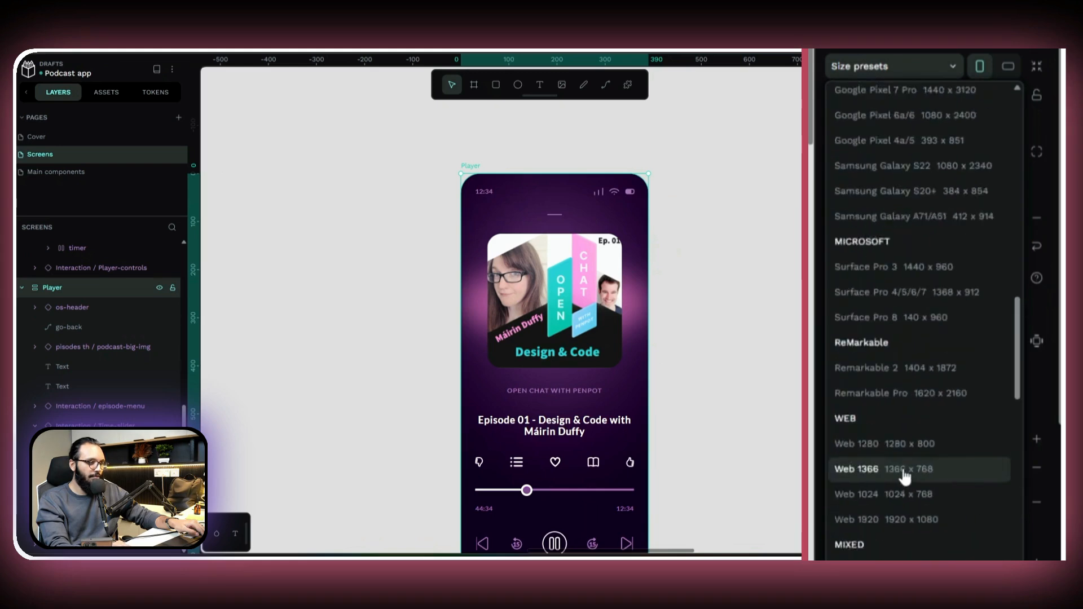
{"action": "left_click", "coordinate": [886, 131]}
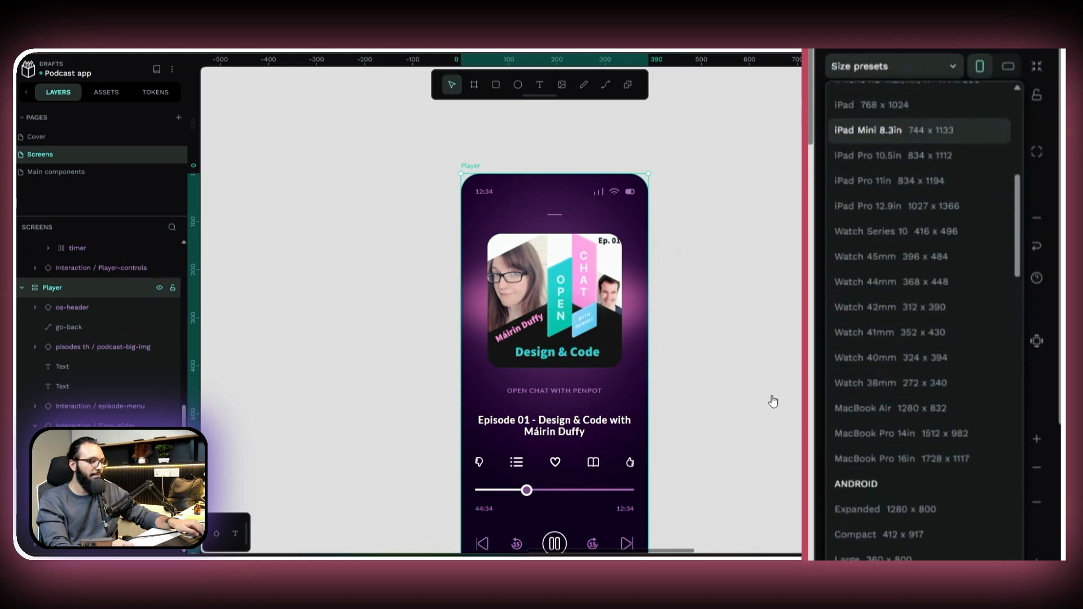
{"action": "scroll", "coordinate": [676, 228], "scroll_direction": "down", "scroll_amount": 3}
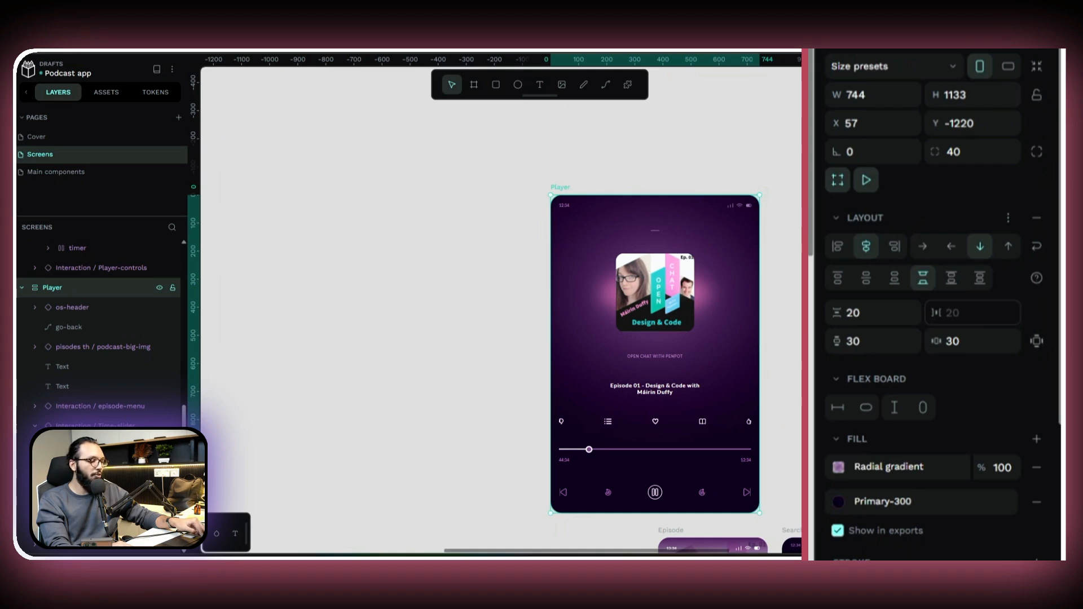
{"action": "key", "text": "ctrl+z"}
{"action": "key", "text": "ctrl+z"}
{"action": "scroll", "coordinate": [596, 431], "scroll_direction": "up", "scroll_amount": 3}
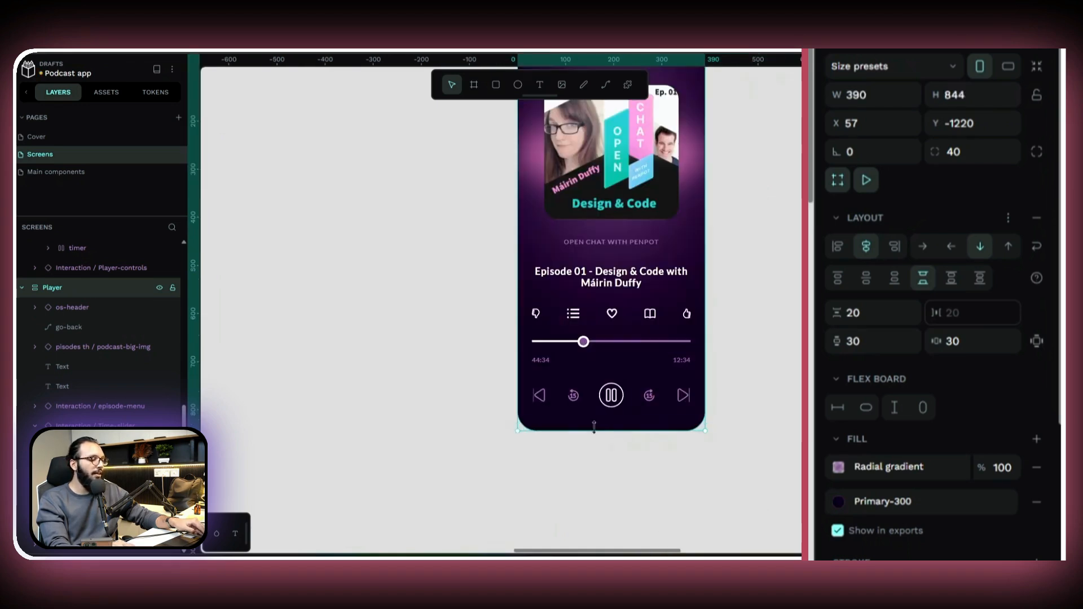
Step: Set the Player-controls component's flex element width to fixed and its own alignment to center
{"action": "left_click", "coordinate": [644, 407]}
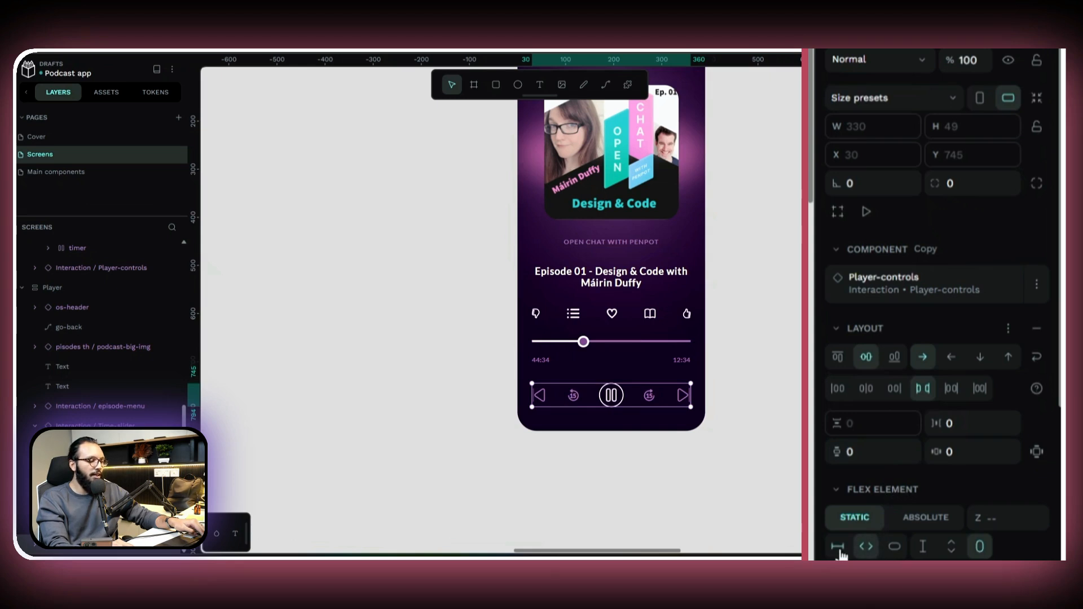
{"action": "left_click", "coordinate": [840, 553]}
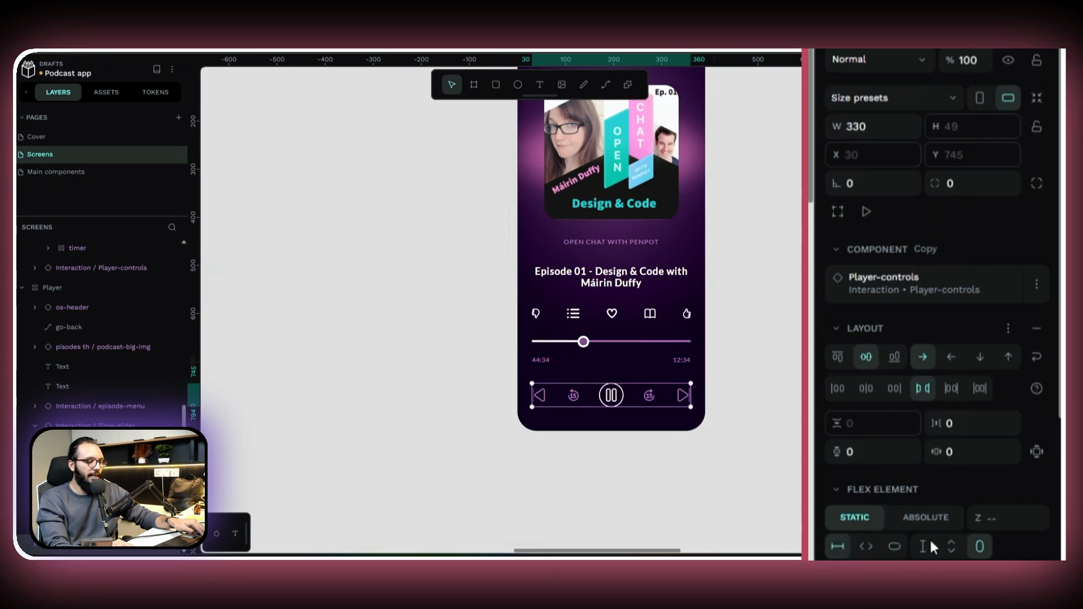
{"action": "scroll", "coordinate": [905, 513], "scroll_direction": "down", "scroll_amount": 3}
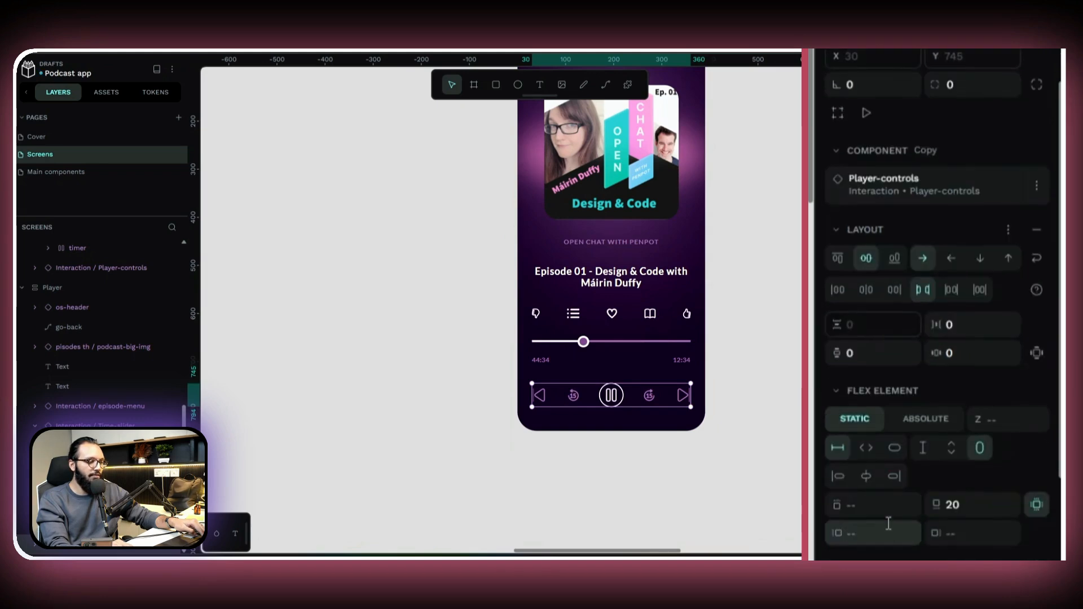
{"action": "left_click", "coordinate": [873, 480]}
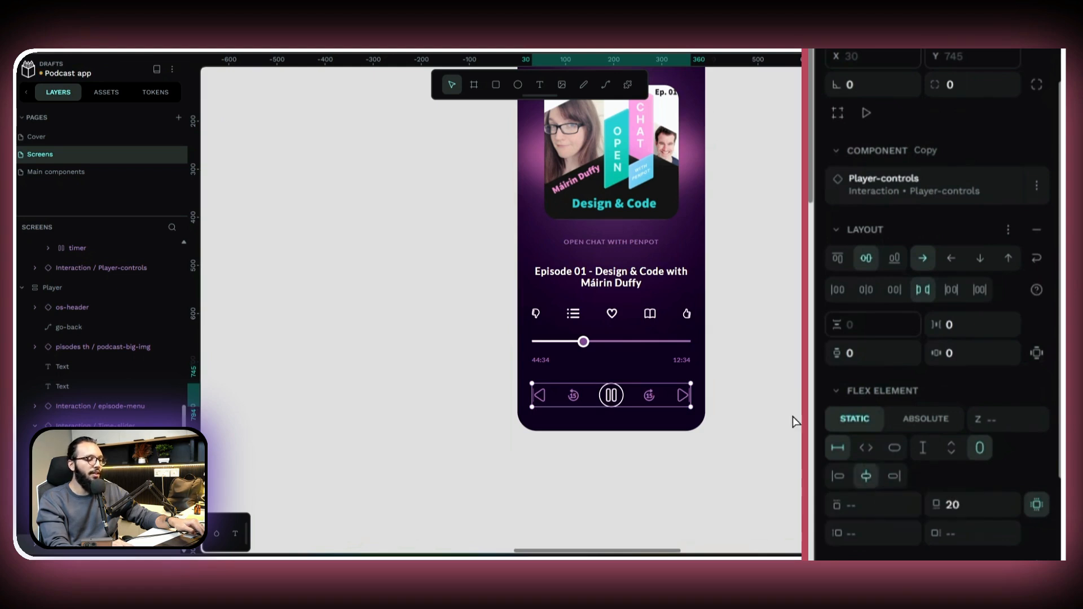
{"action": "scroll", "coordinate": [788, 406], "scroll_direction": "down", "scroll_amount": 3}
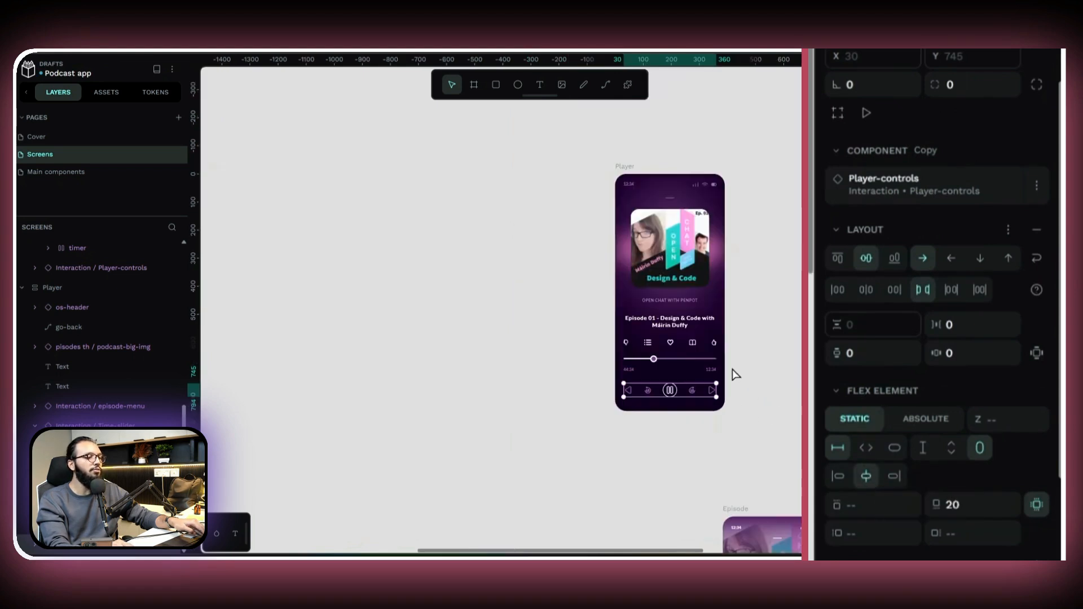
Step: Apply the iPad Mini 8.3in size preset to the Player board to test the fixed-width controls
{"action": "left_click", "coordinate": [624, 167]}
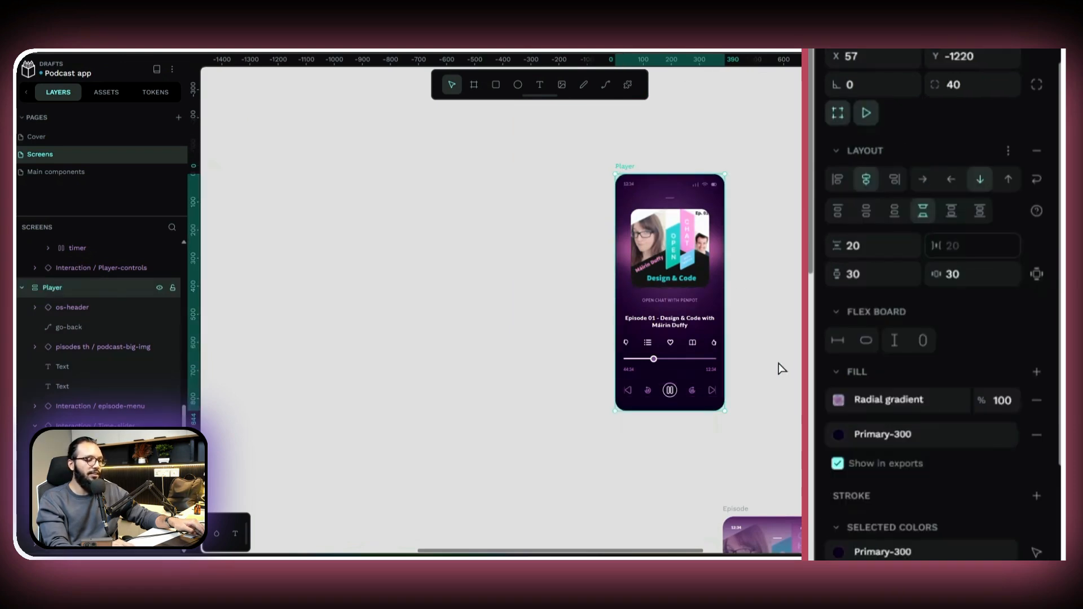
{"action": "scroll", "coordinate": [878, 129], "scroll_direction": "up", "scroll_amount": 3}
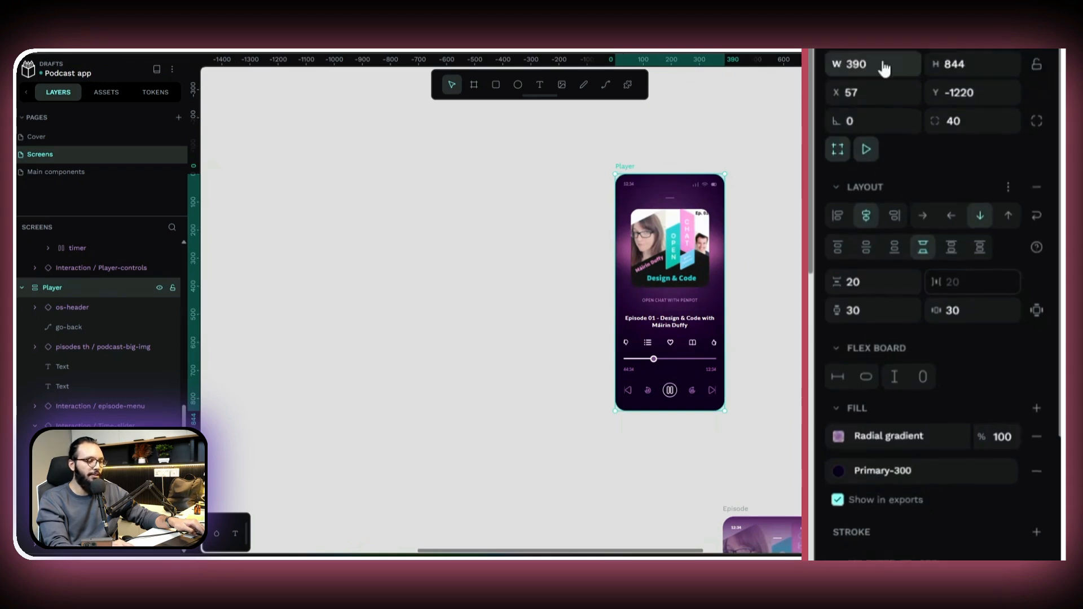
{"action": "left_click", "coordinate": [872, 66]}
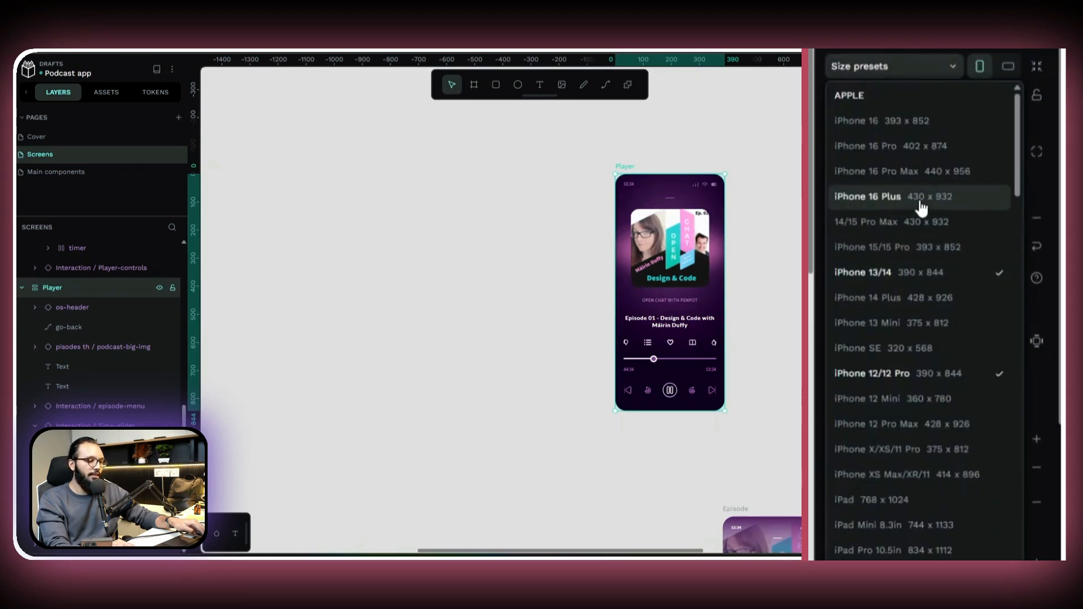
{"action": "left_click", "coordinate": [902, 527]}
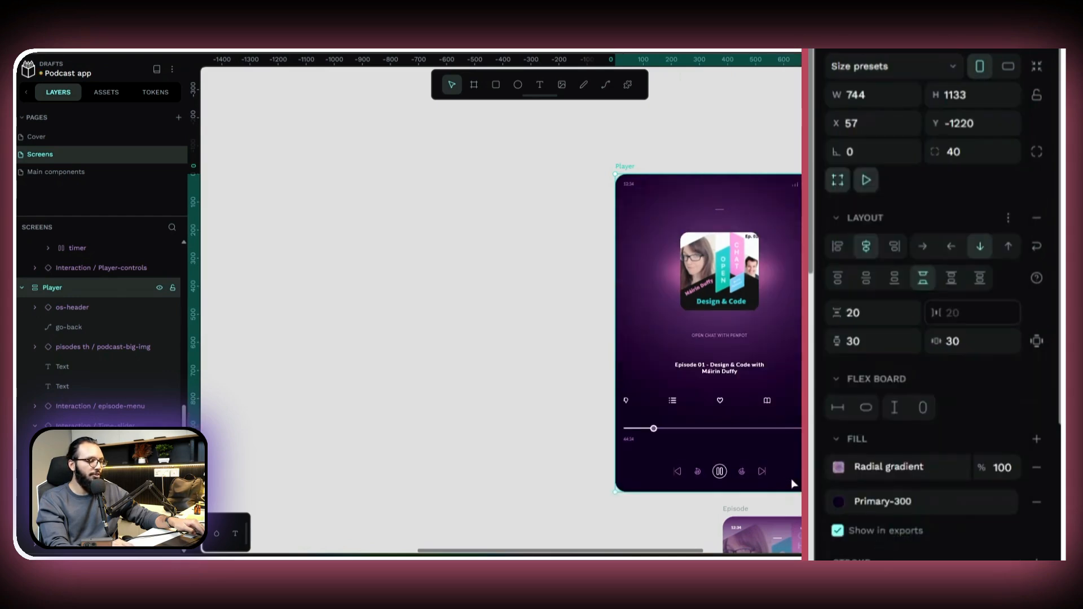
Step: Undo the Player board's preset resize and set the episode-menu component's own flex alignment to center
{"action": "left_click", "coordinate": [732, 406]}
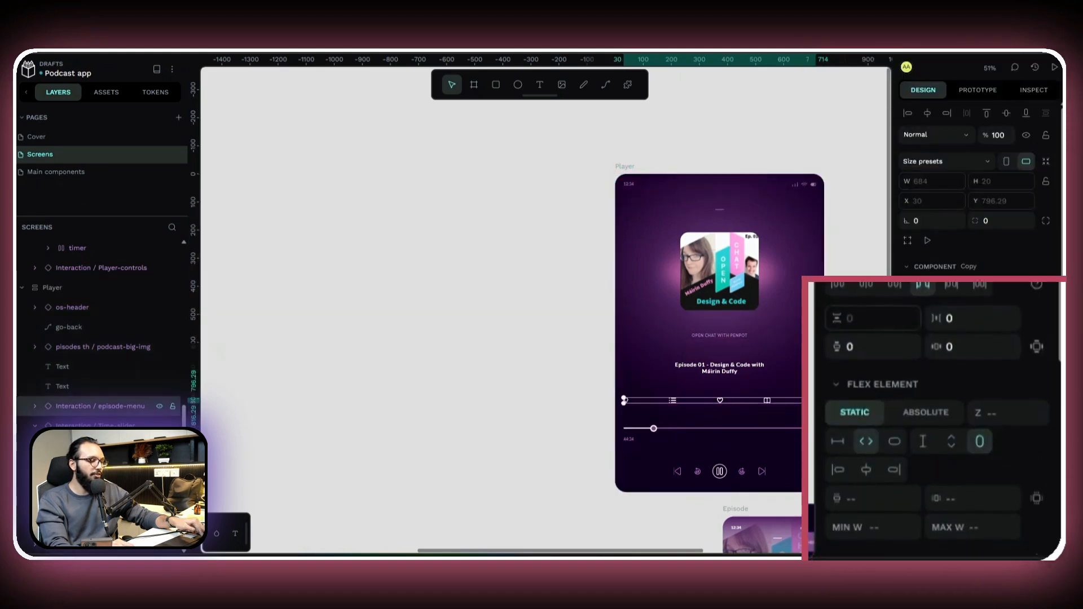
{"action": "key", "text": "ctrl+z"}
{"action": "key", "text": "ctrl+z"}
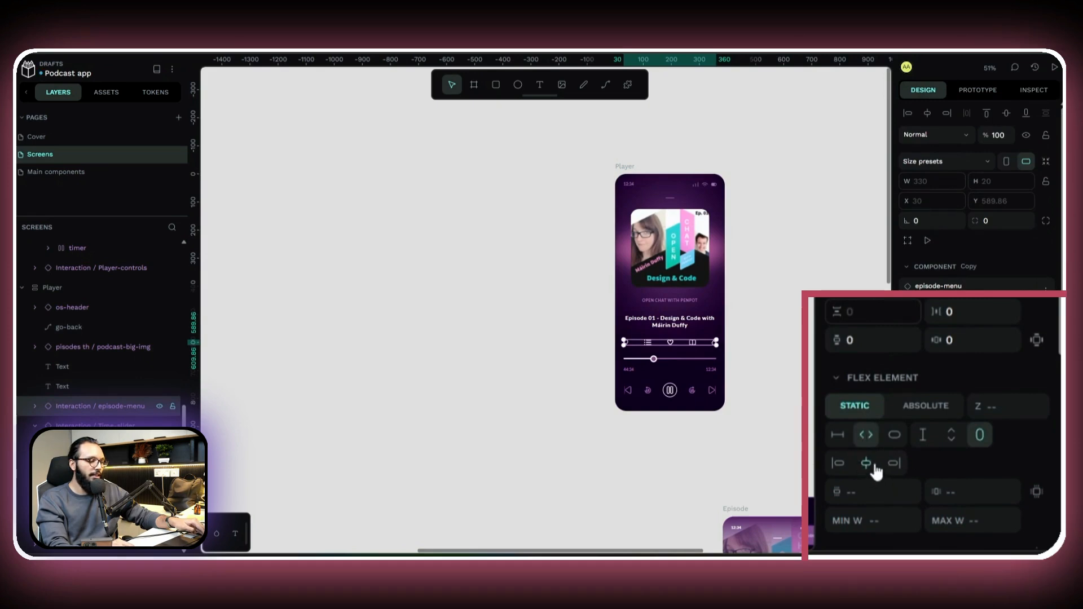
{"action": "left_click", "coordinate": [866, 476]}
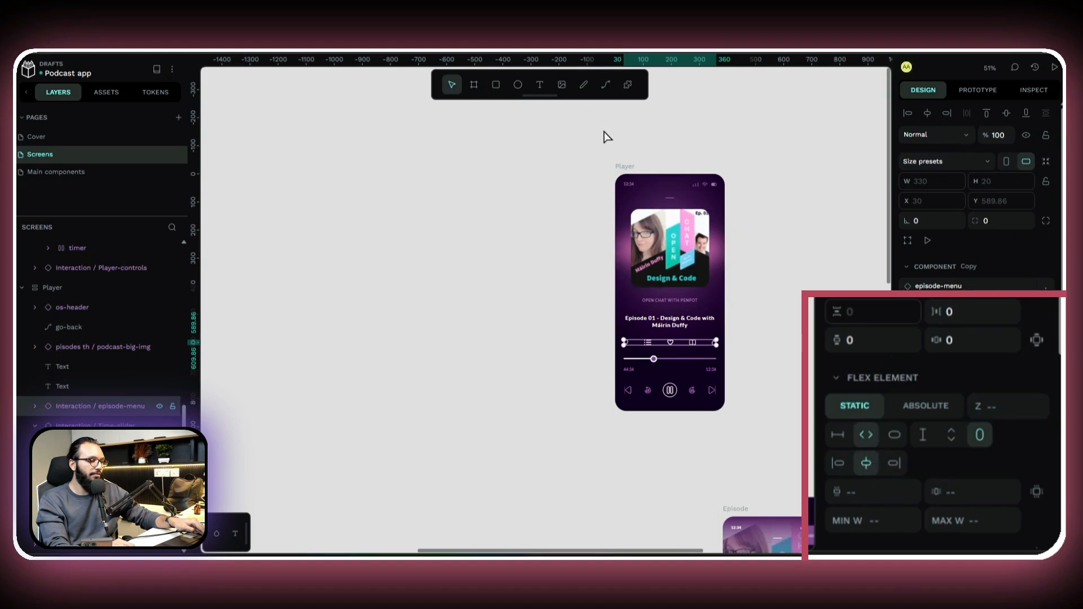
Step: Duplicate the Player board beside the original and resize the copy to the iPad Mini 8.3in preset (744 x 1133)
{"action": "left_click", "coordinate": [623, 164]}
{"action": "left_click_drag", "start_coordinate": [623, 168], "coordinate": [571, 130]}
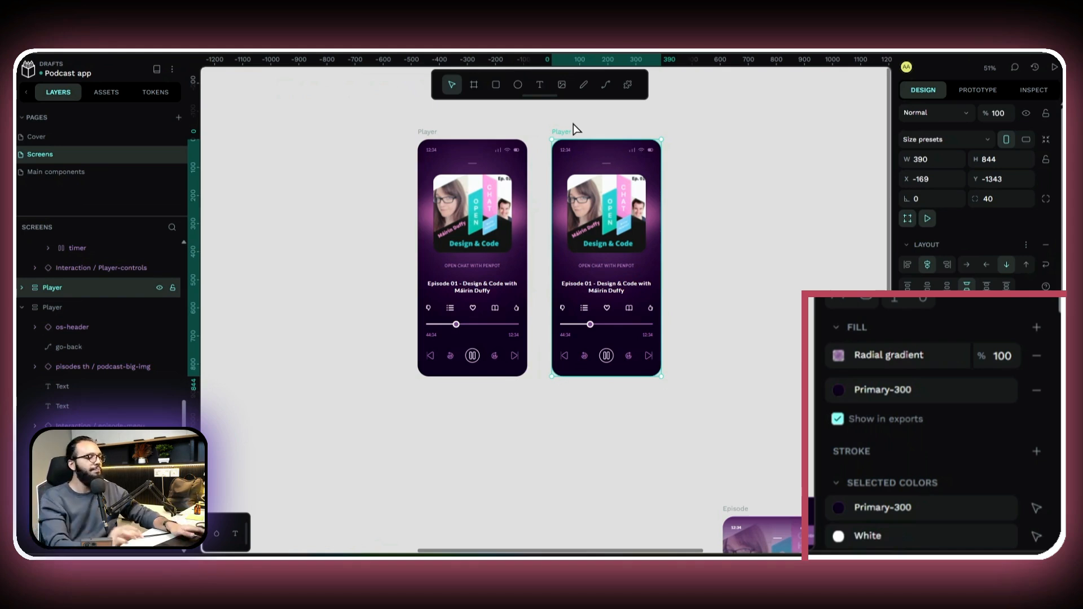
{"action": "left_click", "coordinate": [916, 116]}
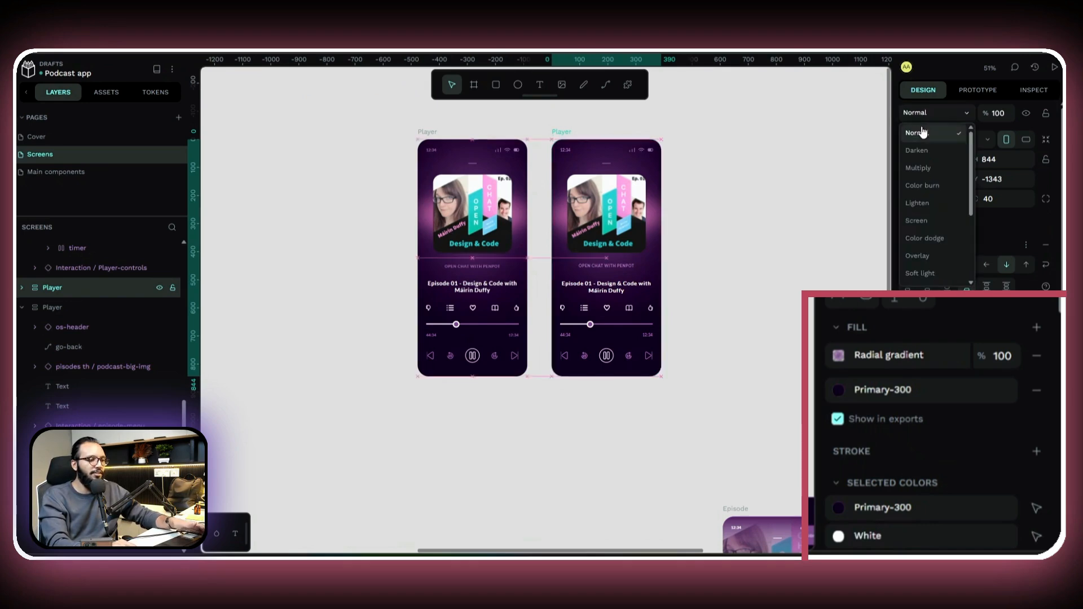
{"action": "left_click", "coordinate": [925, 140]}
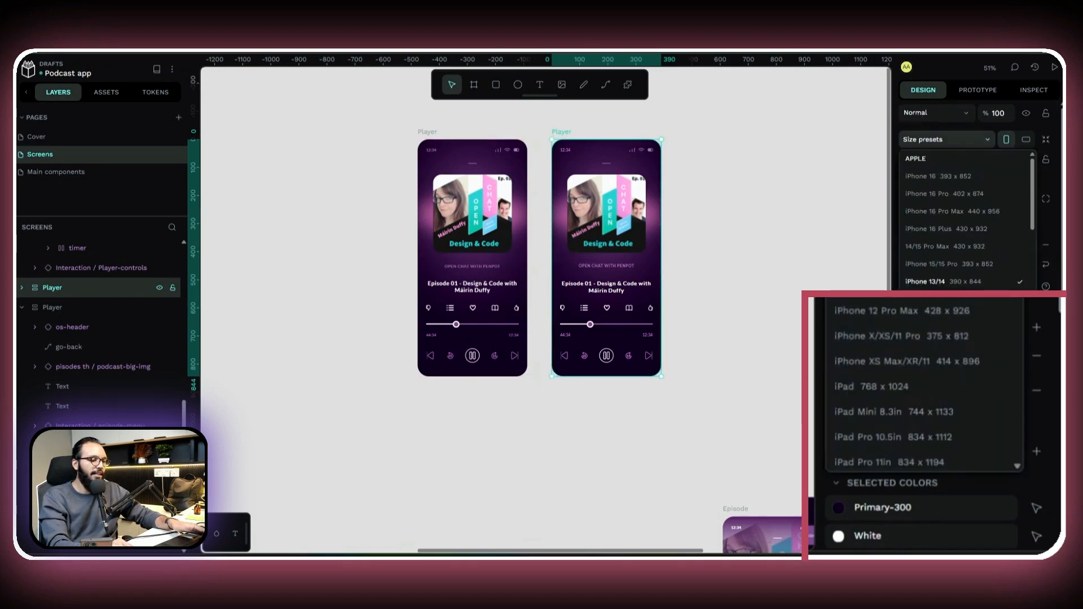
{"action": "scroll", "coordinate": [915, 311], "scroll_direction": "down", "scroll_amount": 2}
{"action": "left_click", "coordinate": [915, 313]}
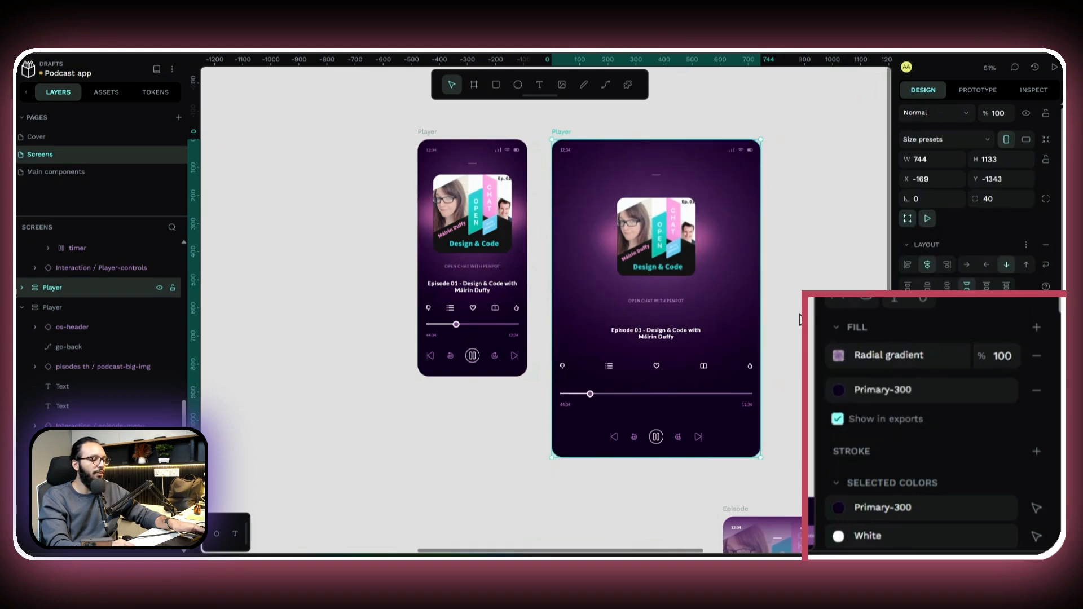
{"action": "left_click", "coordinate": [779, 317]}
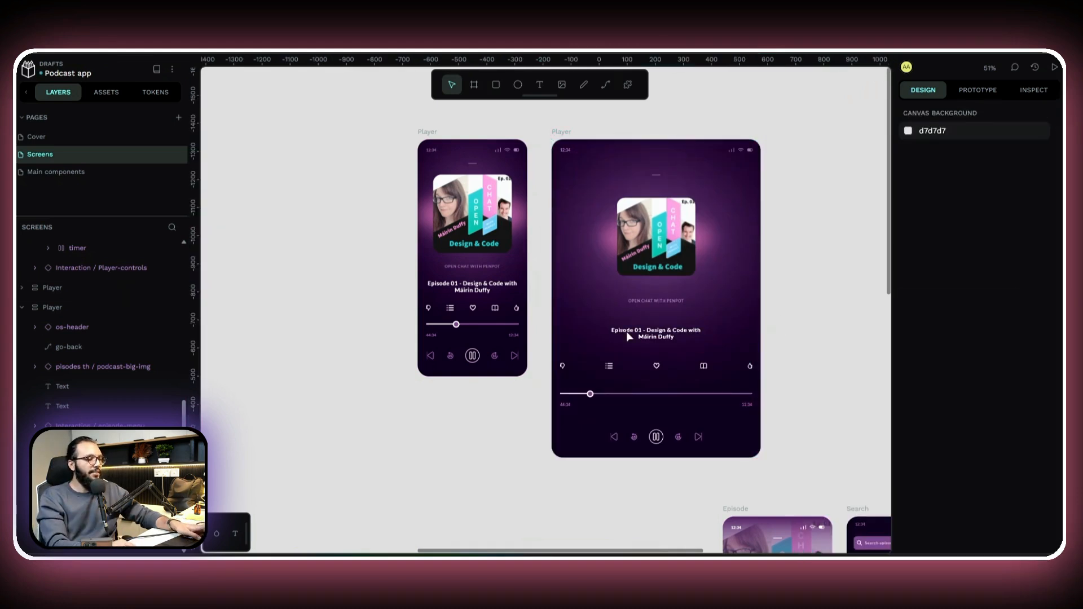
Step: Enlarge the white Board holding the Player copies to about 1941 x 1138 so they fit in one row
{"action": "scroll", "coordinate": [479, 237], "scroll_direction": "down", "scroll_amount": 3}
{"action": "scroll", "coordinate": [476, 217], "scroll_direction": "down", "scroll_amount": 3}
{"action": "scroll", "coordinate": [574, 116], "scroll_direction": "up", "scroll_amount": 3}
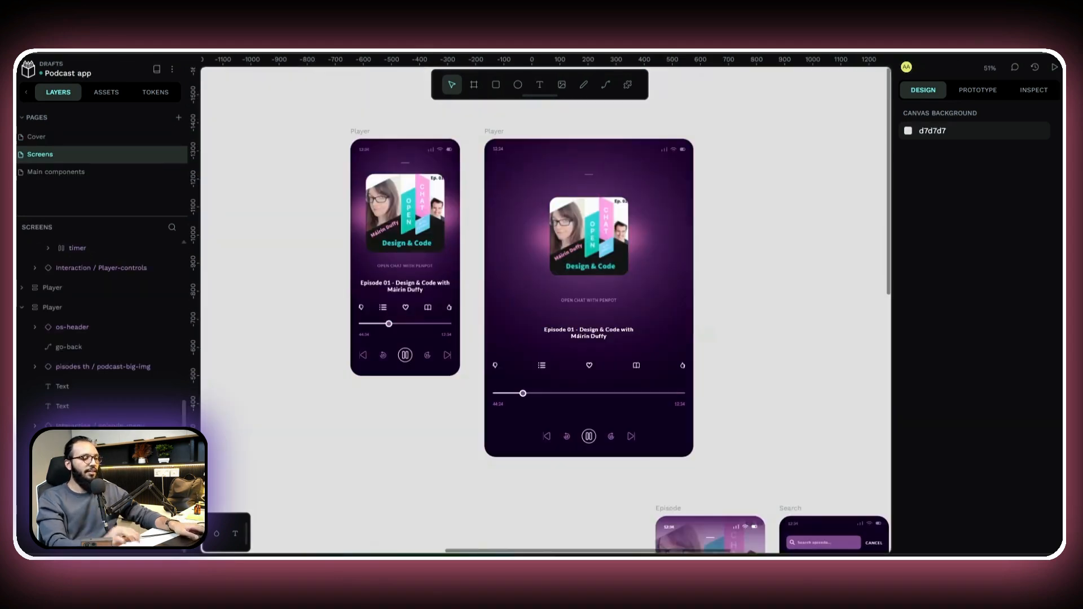
{"action": "scroll", "coordinate": [619, 227], "scroll_direction": "down", "scroll_amount": 5}
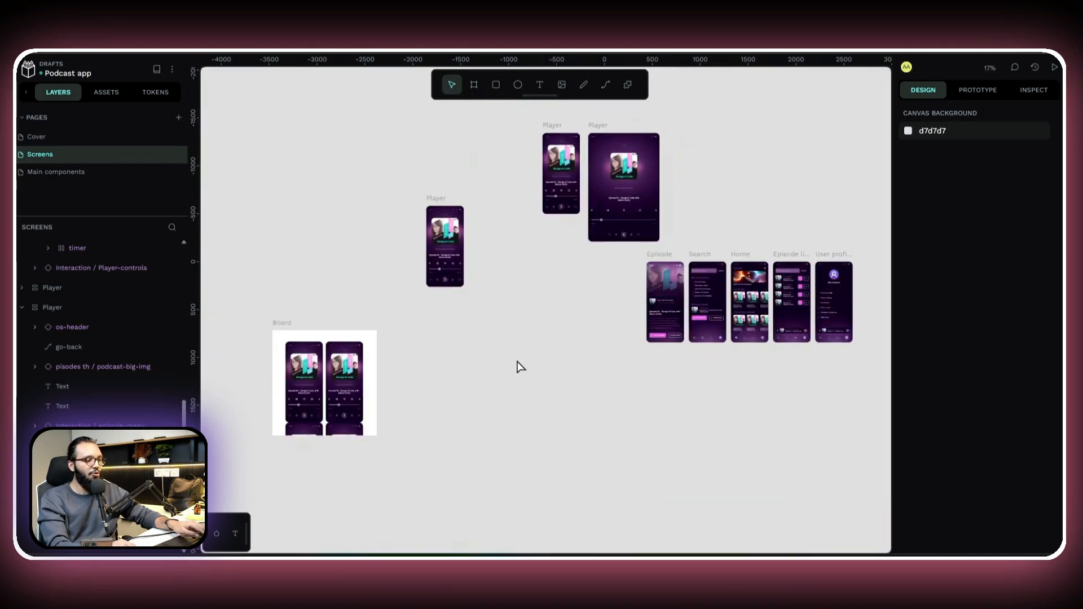
{"action": "scroll", "coordinate": [713, 286], "scroll_direction": "down", "scroll_amount": 3}
{"action": "scroll", "coordinate": [731, 296], "scroll_direction": "up", "scroll_amount": 3}
{"action": "scroll", "coordinate": [621, 360], "scroll_direction": "left", "scroll_amount": 5}
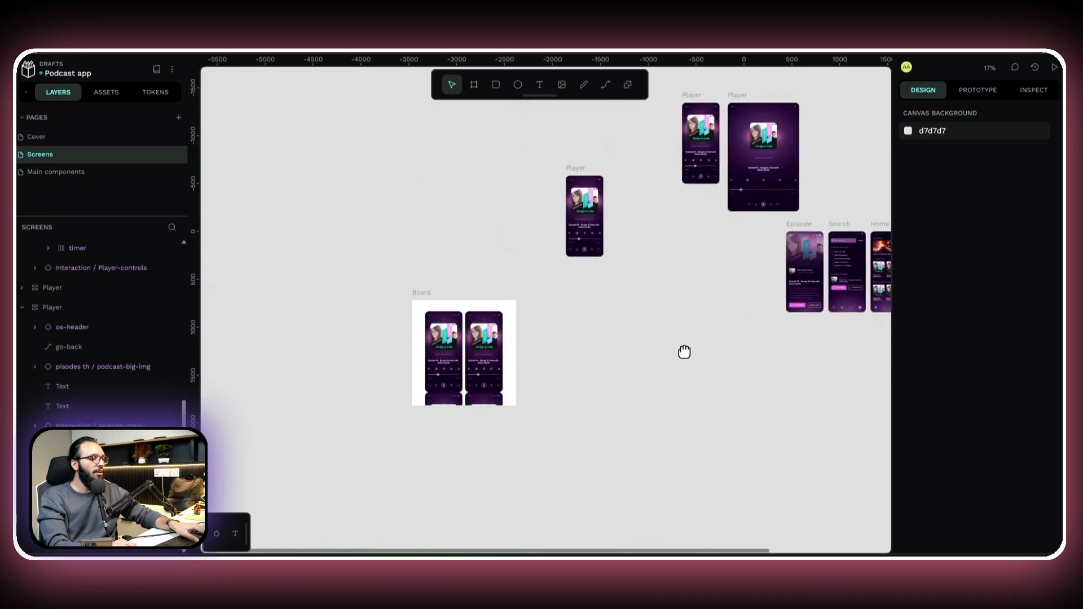
{"action": "scroll", "coordinate": [458, 433], "scroll_direction": "up", "scroll_amount": 3}
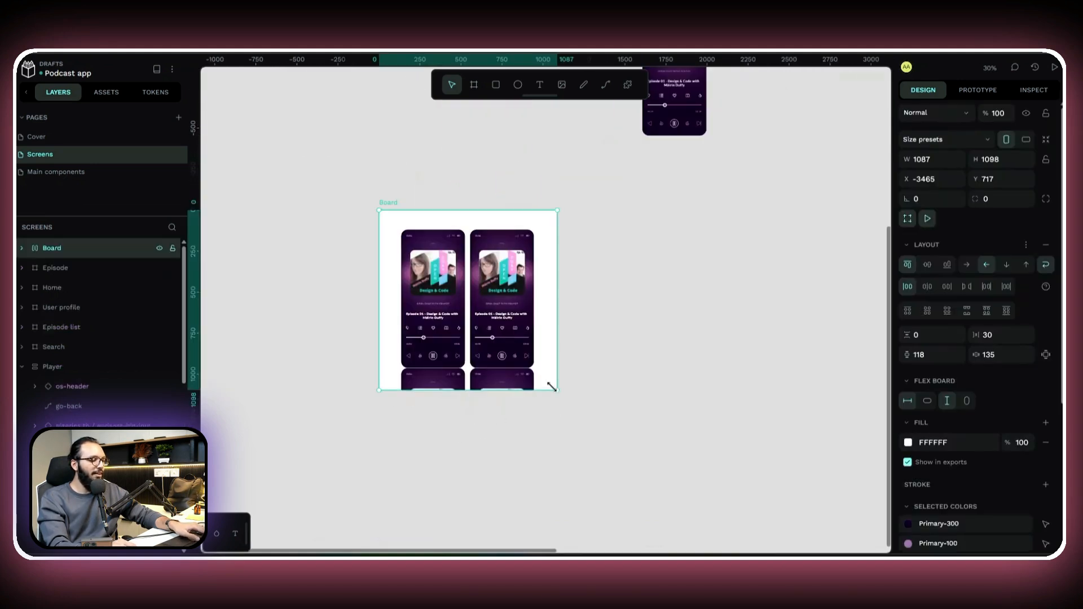
{"action": "left_click_drag", "start_coordinate": [554, 389], "coordinate": [695, 395]}
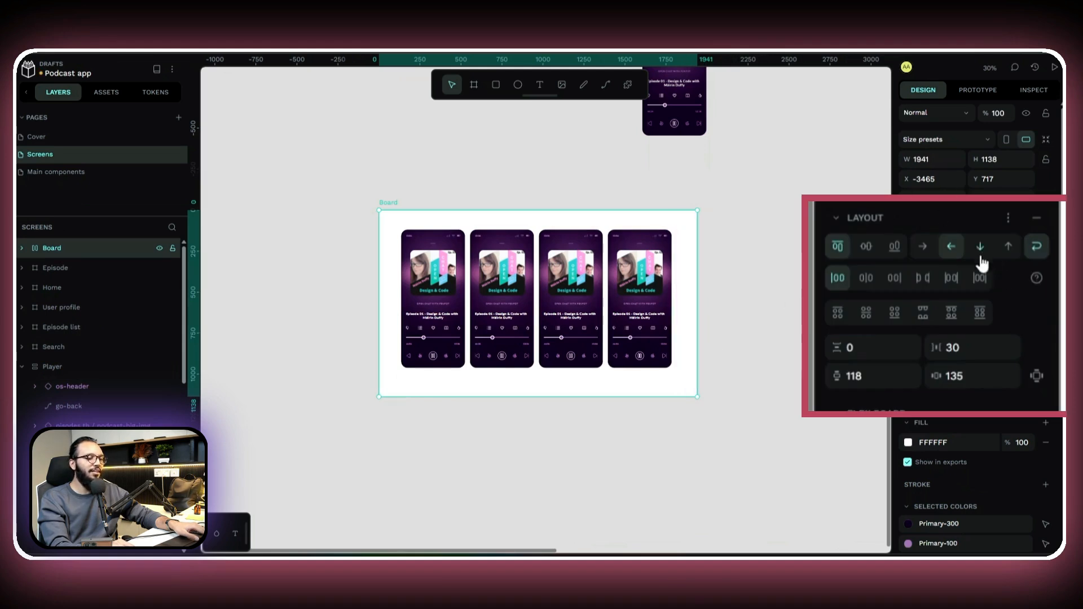
Step: Set the Board's flex direction to row and make both its height and width fit its content
{"action": "left_click", "coordinate": [923, 247]}
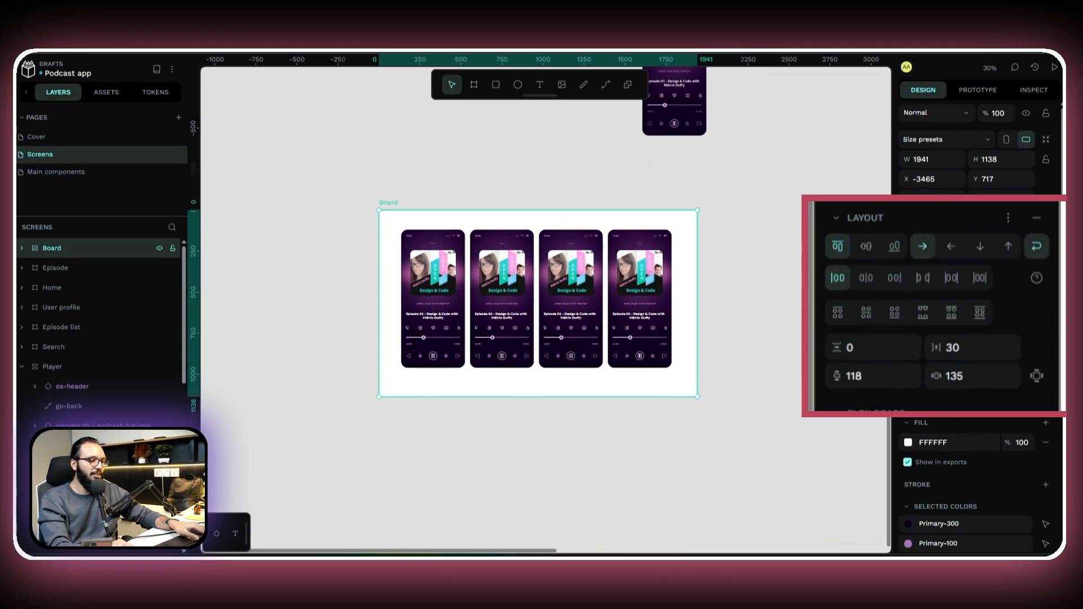
{"action": "left_click", "coordinate": [967, 400]}
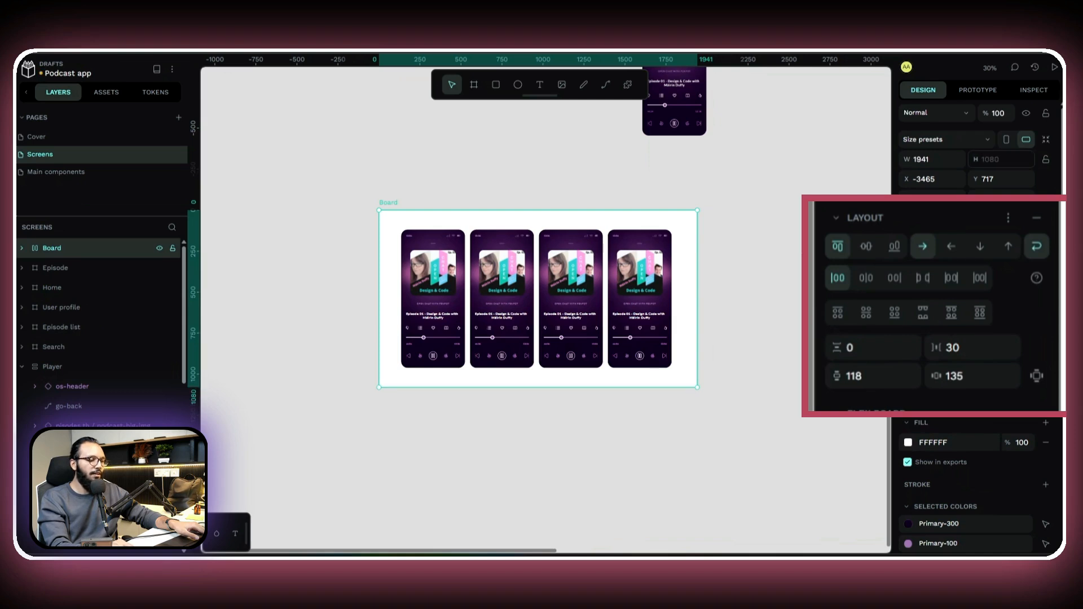
{"action": "left_click", "coordinate": [927, 400]}
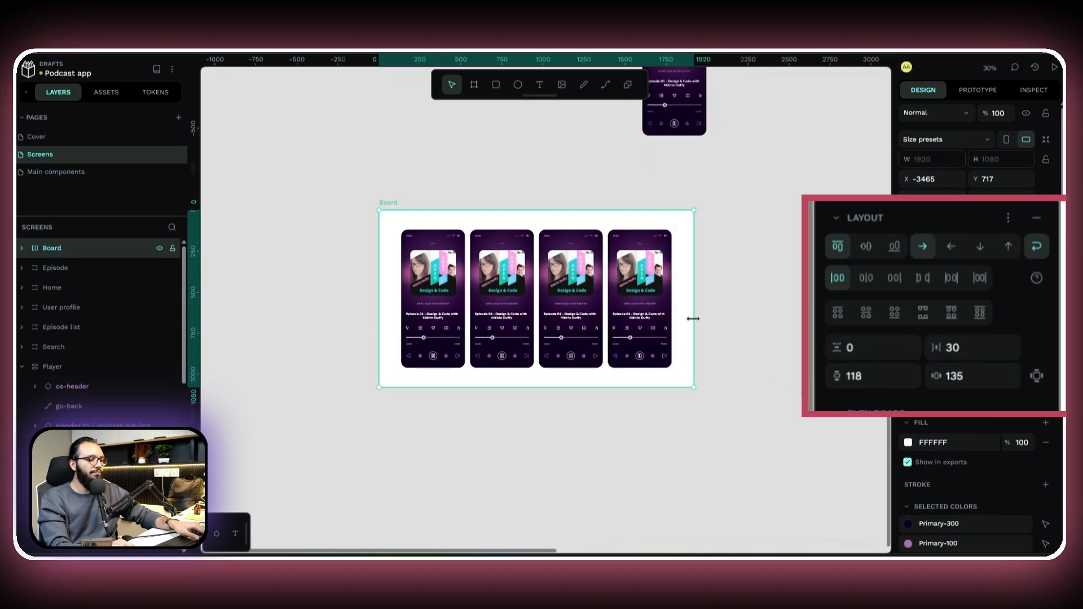
Step: Duplicate the last Player inside the white Board to make a fifth copy in the row
{"action": "left_click", "coordinate": [654, 310]}
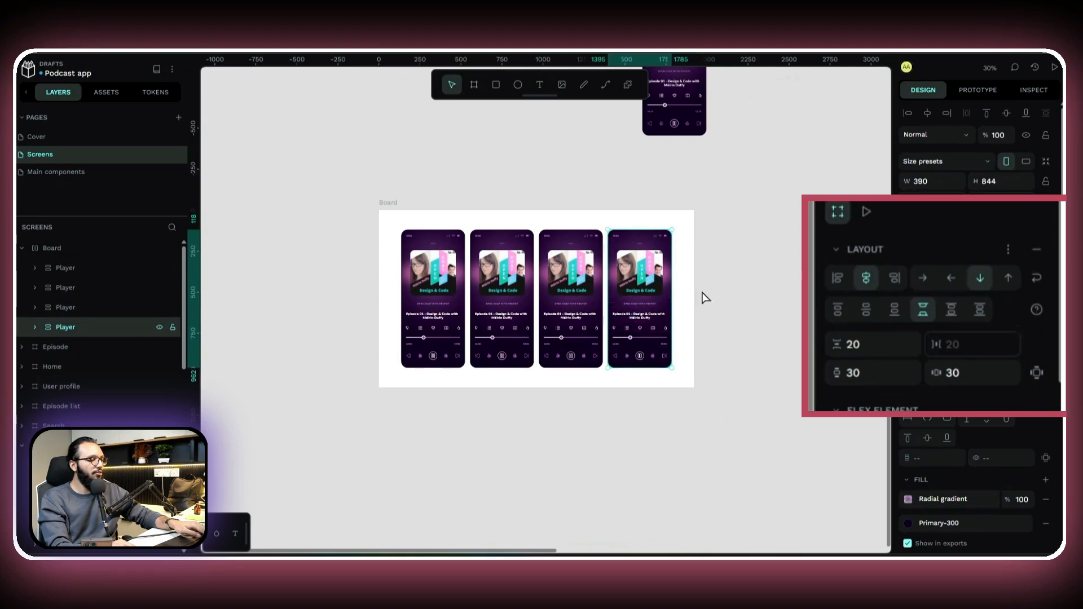
{"action": "key", "text": "ctrl+d"}
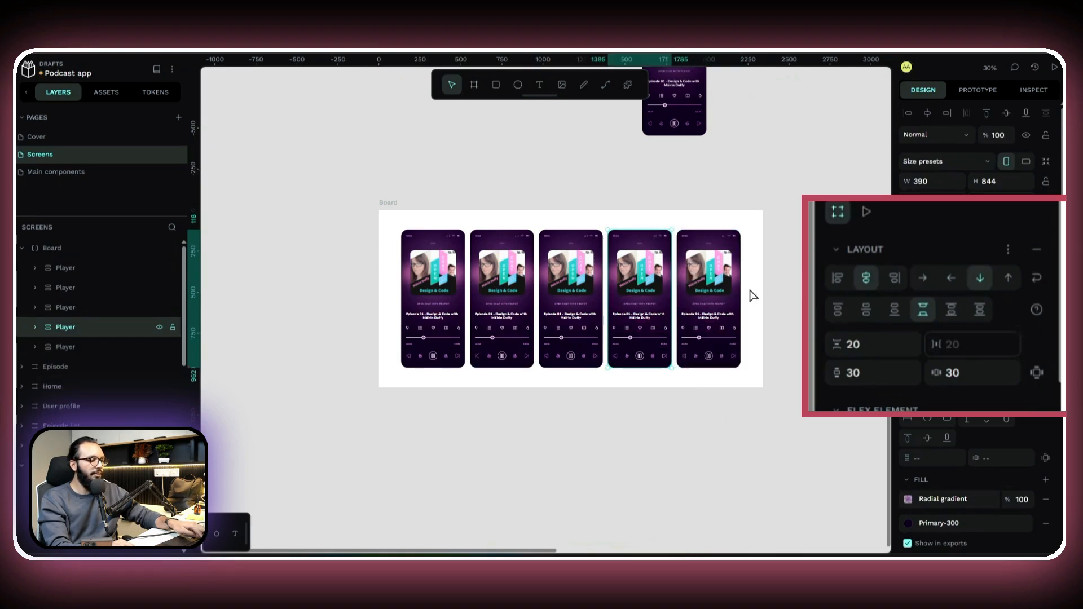
{"action": "left_click", "coordinate": [795, 274]}
{"action": "left_click", "coordinate": [657, 271]}
{"action": "left_click", "coordinate": [709, 273]}
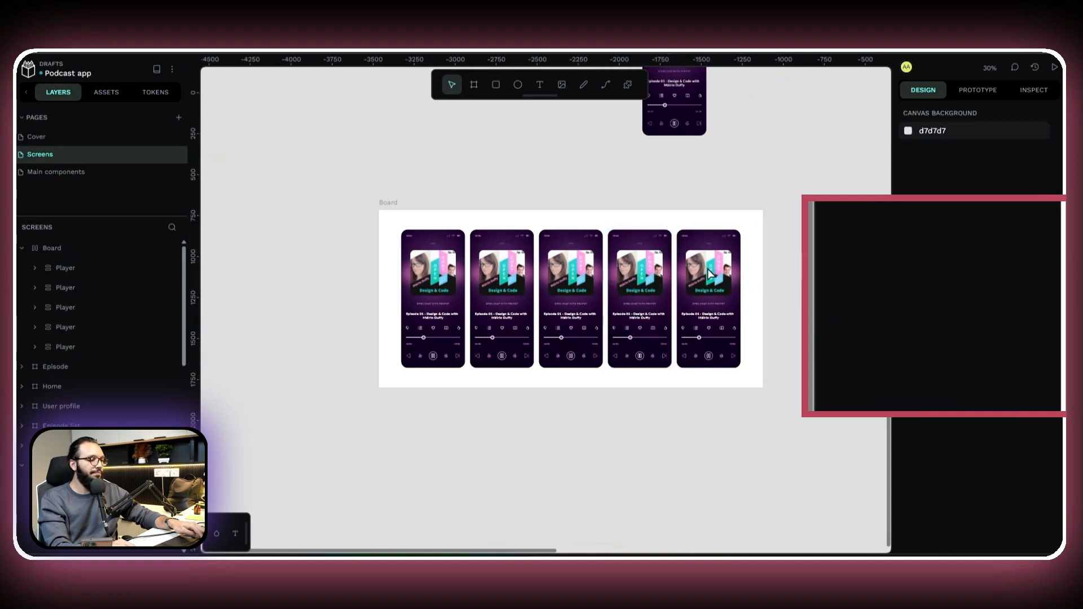
Step: Narrow the white Board to about 1269 wide so its Player copies wrap into two columns
{"action": "left_click", "coordinate": [399, 203]}
{"action": "left_click", "coordinate": [1033, 249]}
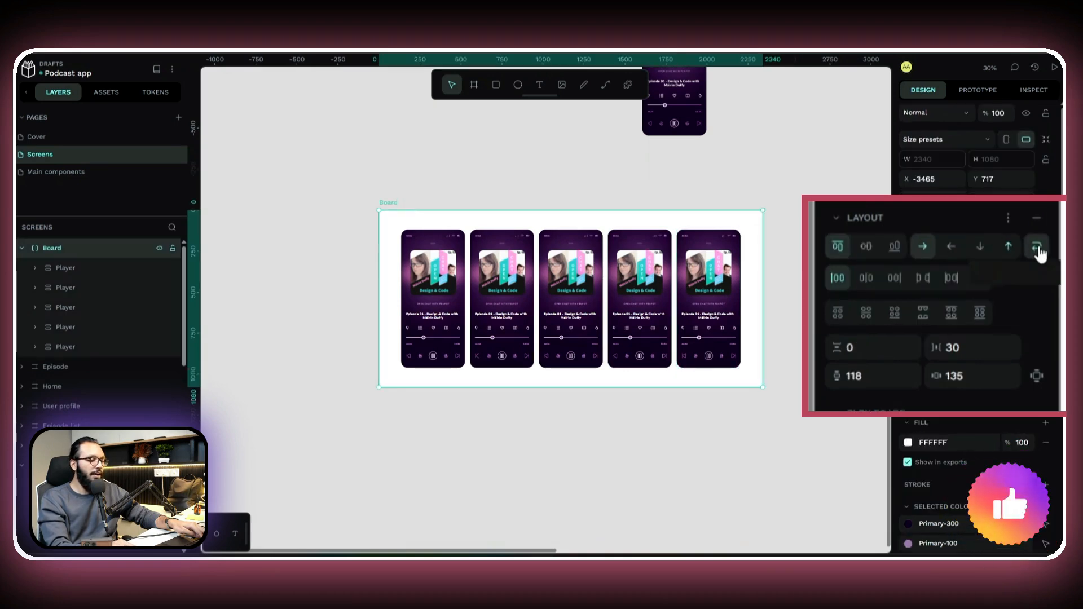
{"action": "left_click_drag", "start_coordinate": [761, 263], "coordinate": [587, 289]}
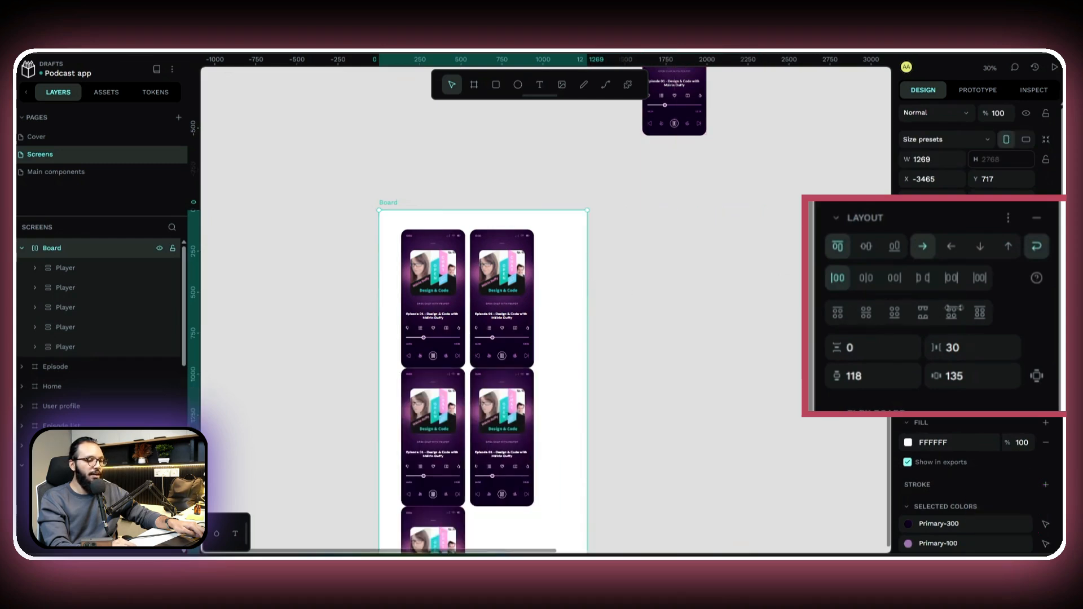
Step: Set the Board's row gap to 120 to separate the wrapped rows of Player copies
{"action": "left_click", "coordinate": [851, 348]}
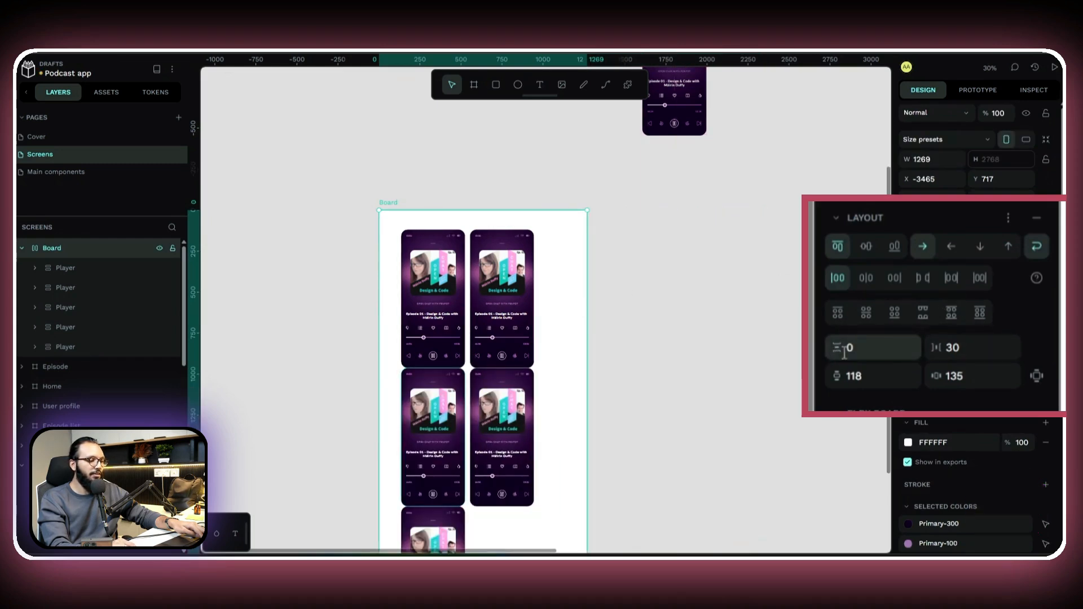
{"action": "left_click", "coordinate": [867, 346]}
{"action": "key", "text": "Up"}
{"action": "key", "text": "Up"}
{"action": "key", "text": "Up"}
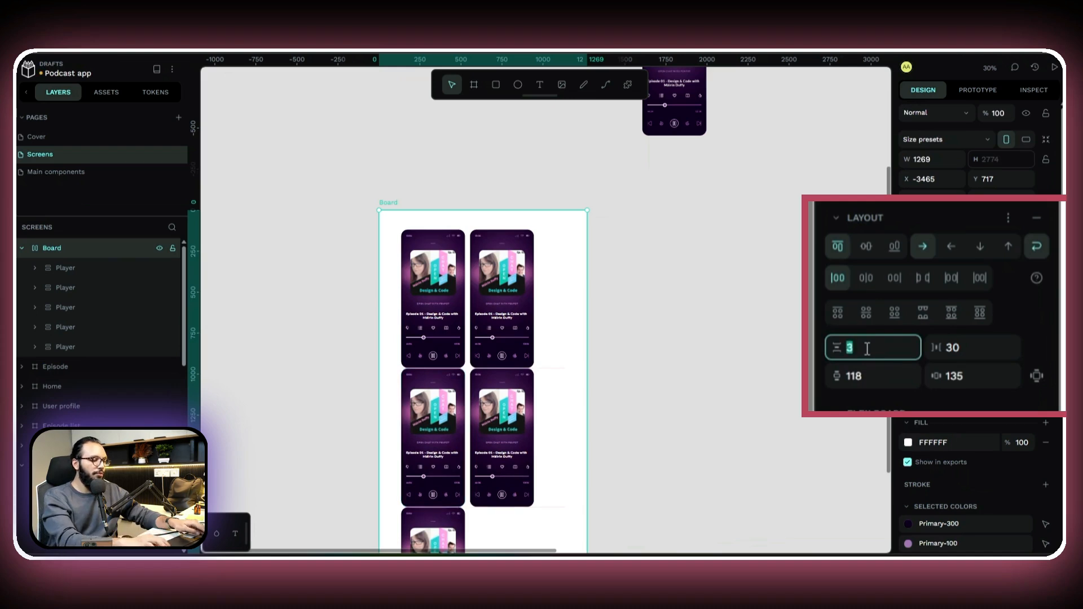
{"action": "key", "text": "Down"}
{"action": "key", "text": "Return"}
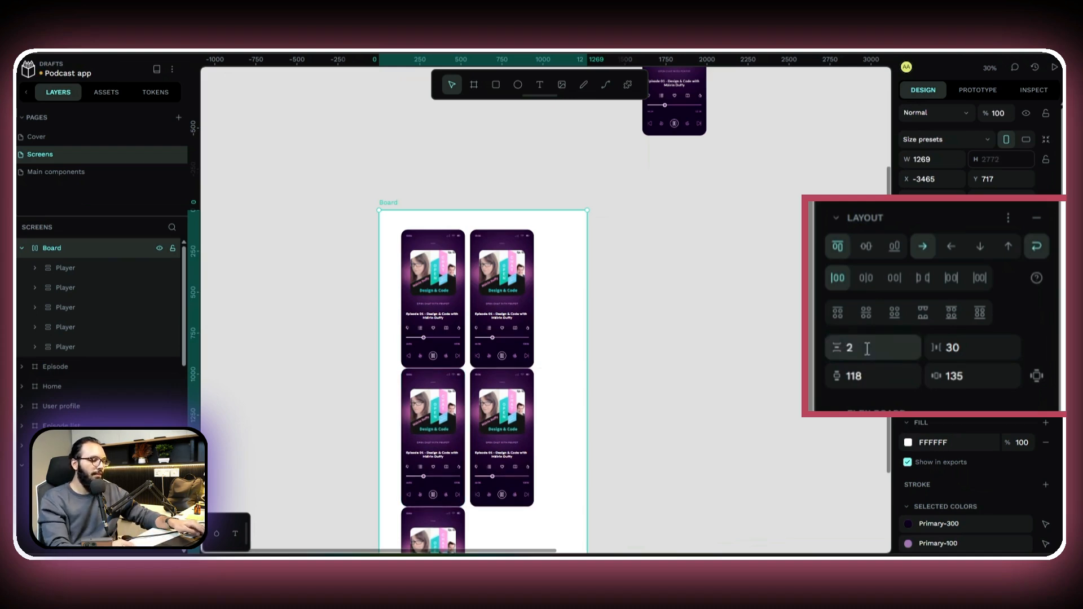
{"action": "left_click", "coordinate": [867, 344]}
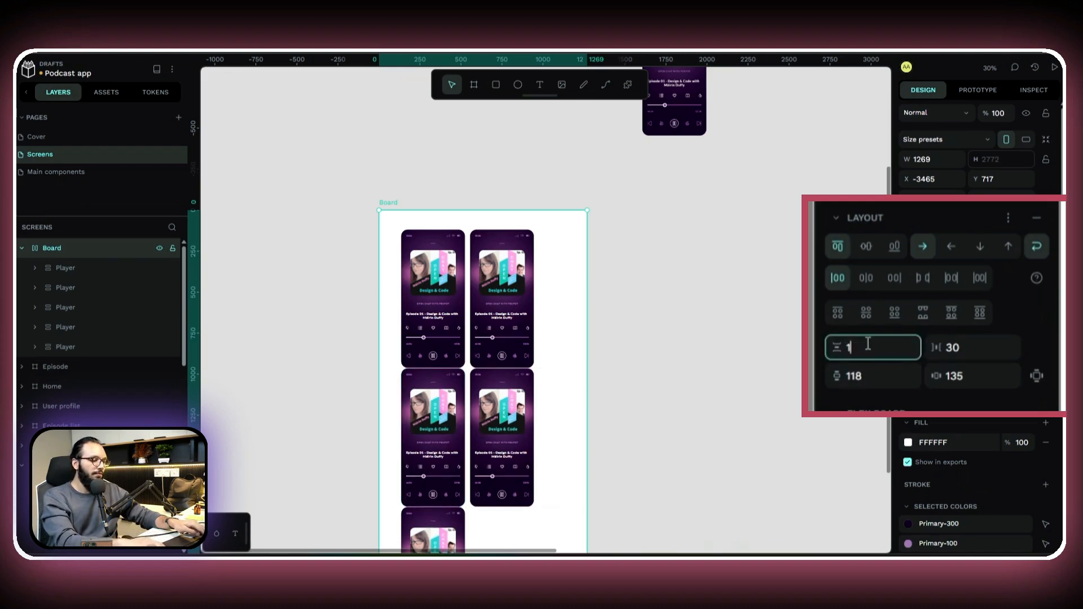
{"action": "type", "text": "120"}
{"action": "key", "text": "Num_Lock"}
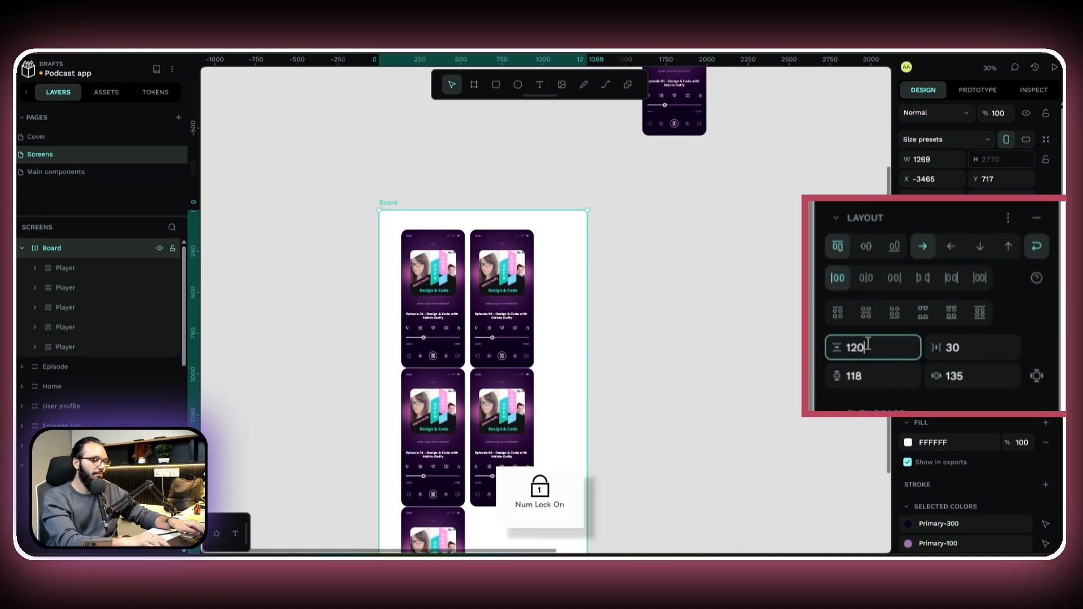
{"action": "key", "text": "Return"}
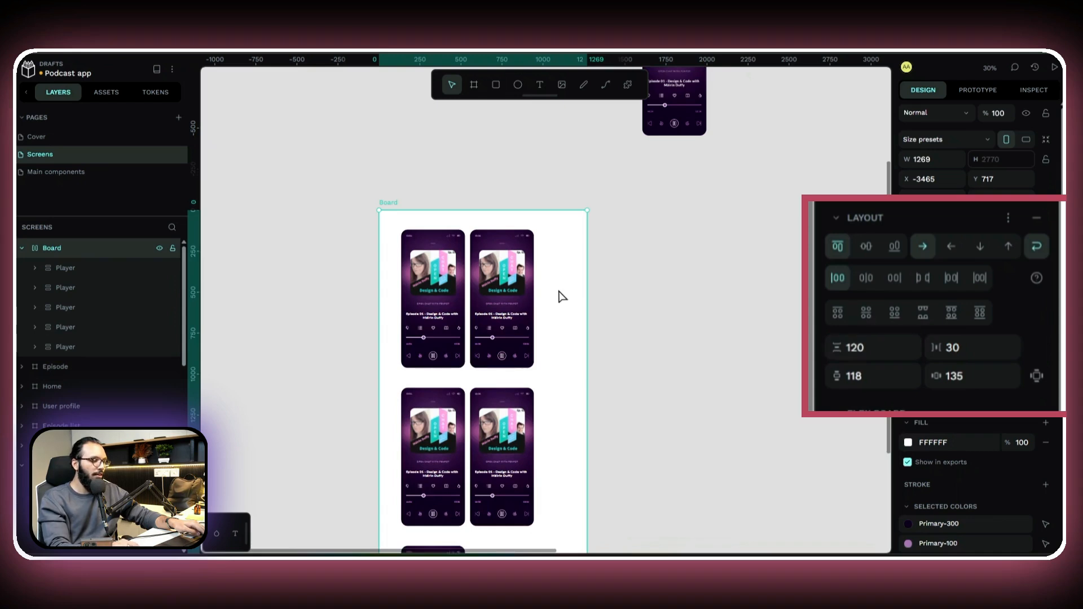
{"action": "scroll", "coordinate": [600, 304], "scroll_direction": "down", "scroll_amount": 3}
{"action": "scroll", "coordinate": [557, 285], "scroll_direction": "up", "scroll_amount": 3}
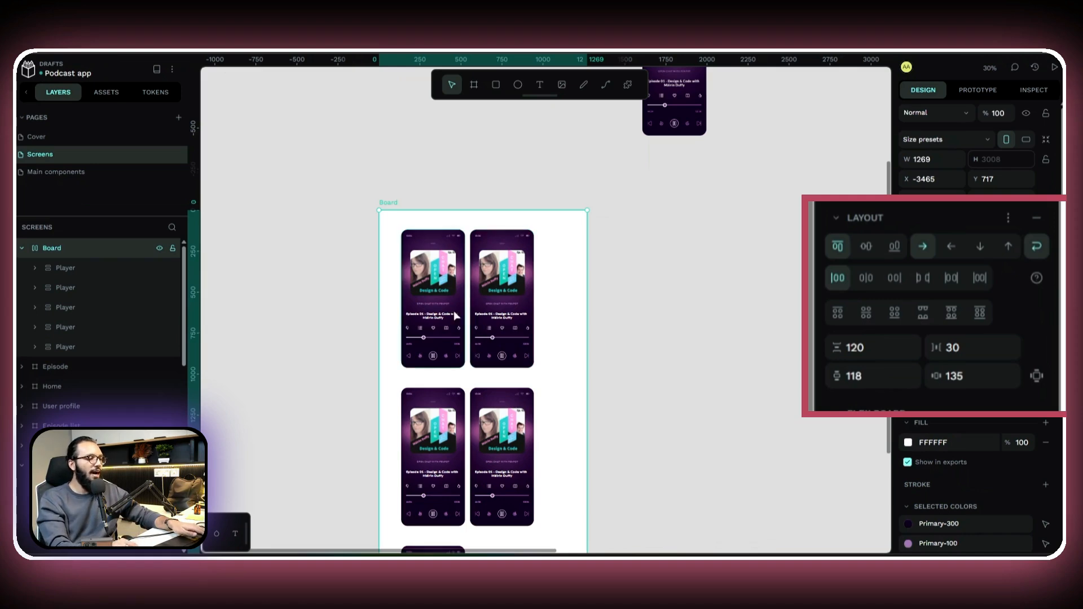
{"action": "scroll", "coordinate": [486, 254], "scroll_direction": "up", "scroll_amount": 5}
{"action": "scroll", "coordinate": [489, 254], "scroll_direction": "up", "scroll_amount": 2}
{"action": "scroll", "coordinate": [570, 273], "scroll_direction": "right", "scroll_amount": 3}
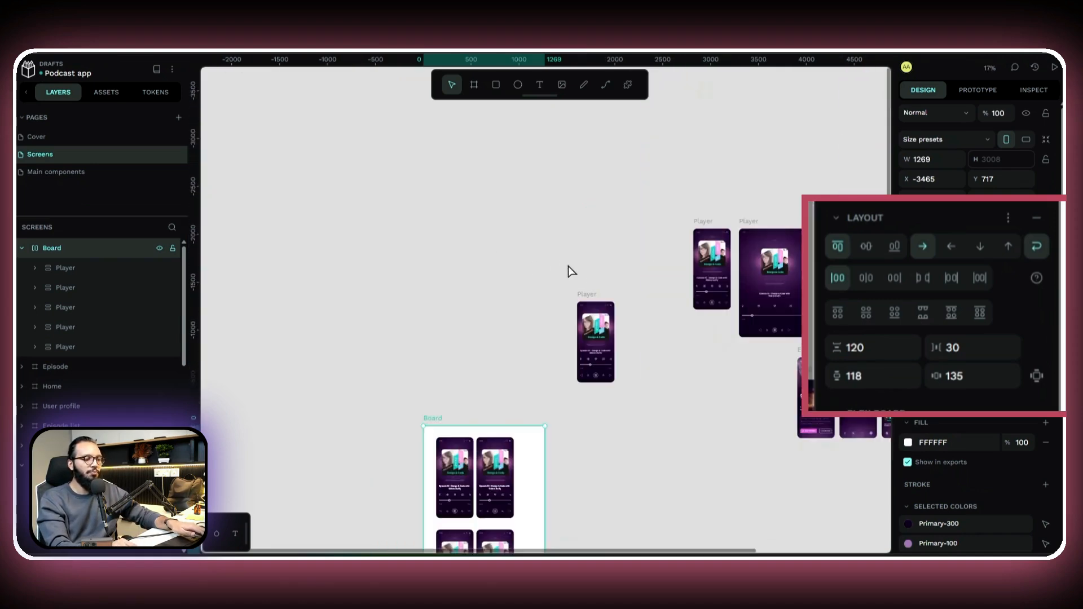
{"action": "scroll", "coordinate": [719, 265], "scroll_direction": "right", "scroll_amount": 5}
{"action": "scroll", "coordinate": [498, 304], "scroll_direction": "up", "scroll_amount": 3}
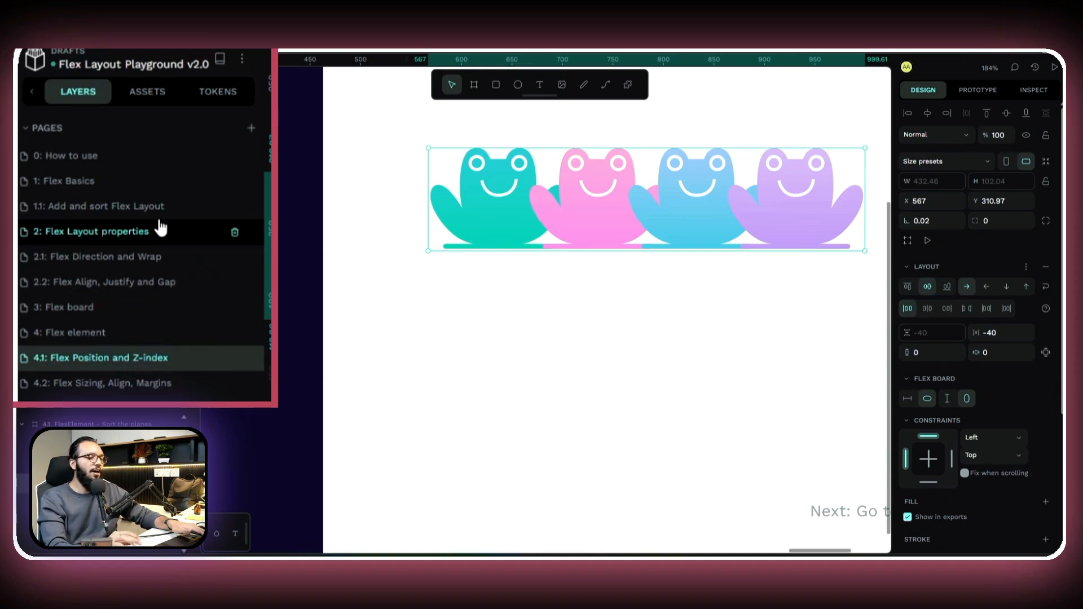
Step: Examine the flex settings of the lilac frog and its container on the Flex Position and Z-index page
{"action": "scroll", "coordinate": [604, 302], "scroll_direction": "down", "scroll_amount": 5}
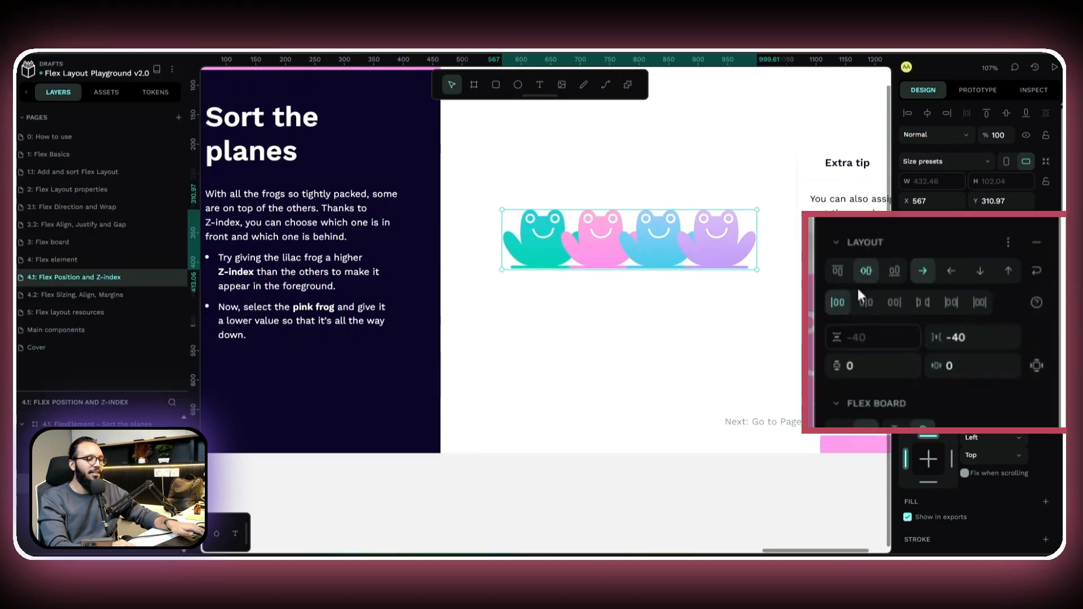
{"action": "left_click", "coordinate": [692, 229]}
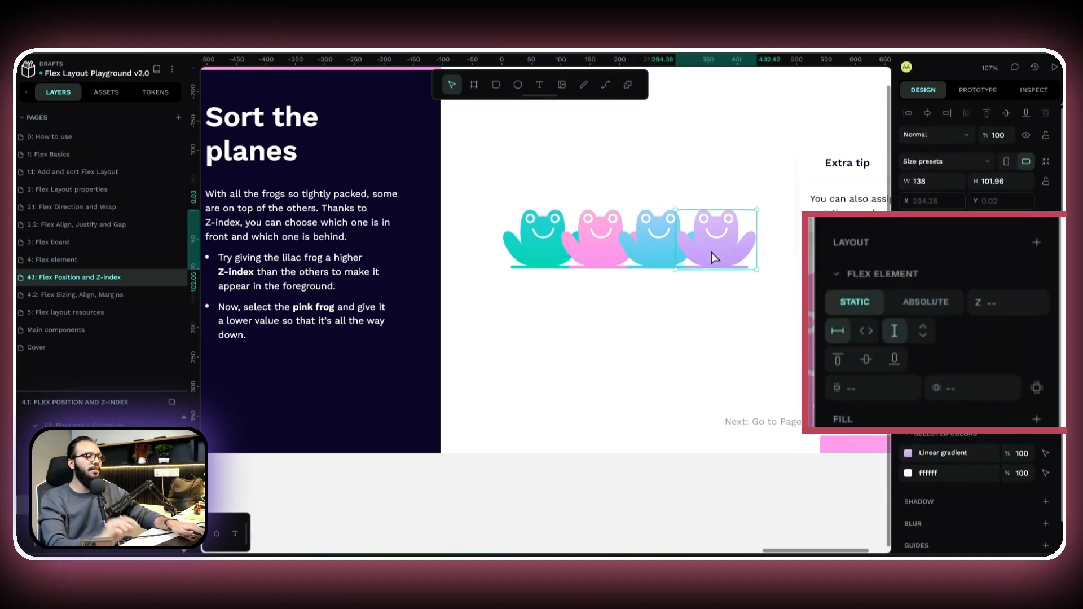
{"action": "scroll", "coordinate": [742, 232], "scroll_direction": "up", "scroll_amount": 3, "text": "ctrl"}
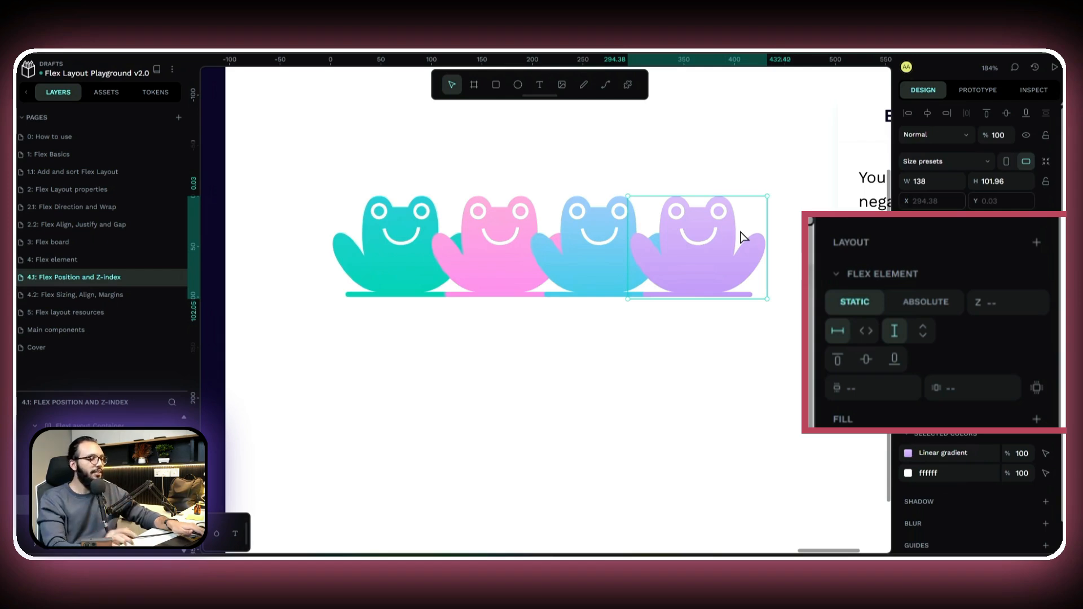
{"action": "left_click", "coordinate": [491, 367]}
{"action": "left_click", "coordinate": [542, 275]}
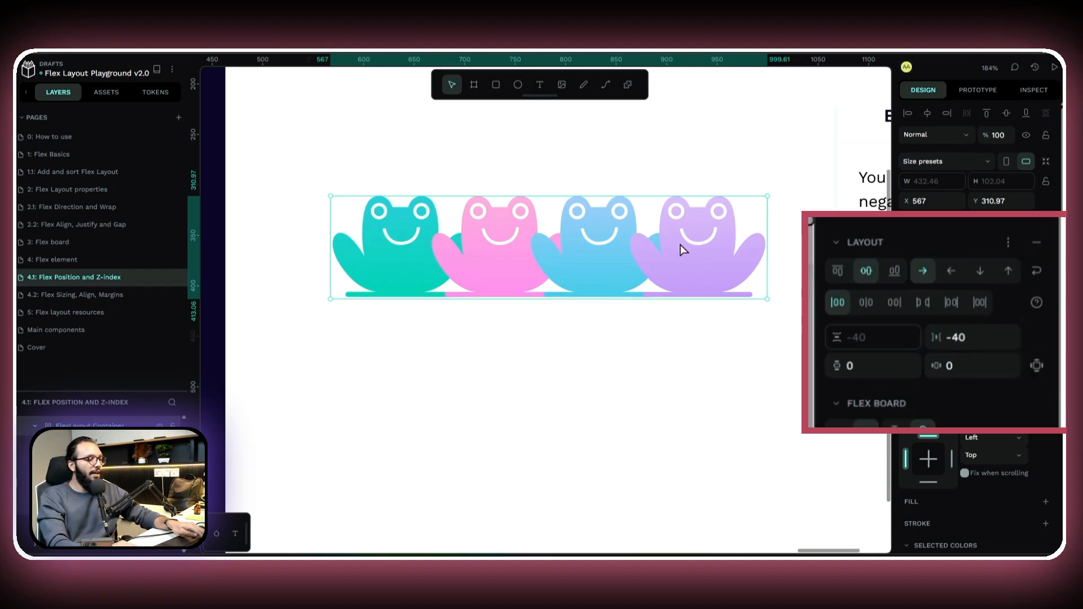
Step: Try a column gap of 0 on the frogs' flex container and undo it
{"action": "left_click", "coordinate": [965, 336]}
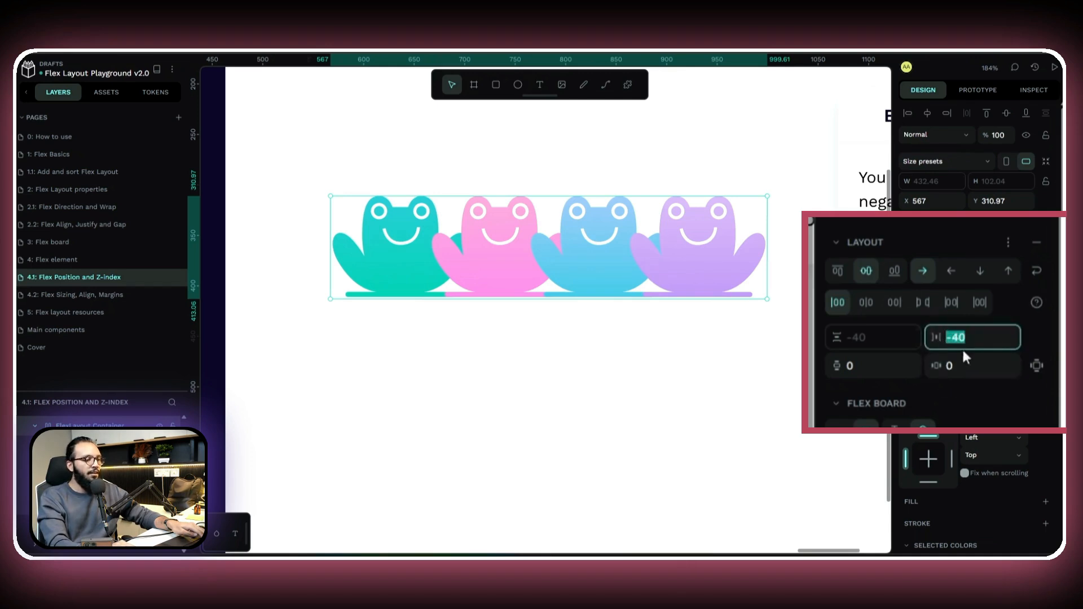
{"action": "type", "text": "0"}
{"action": "key", "text": "Return"}
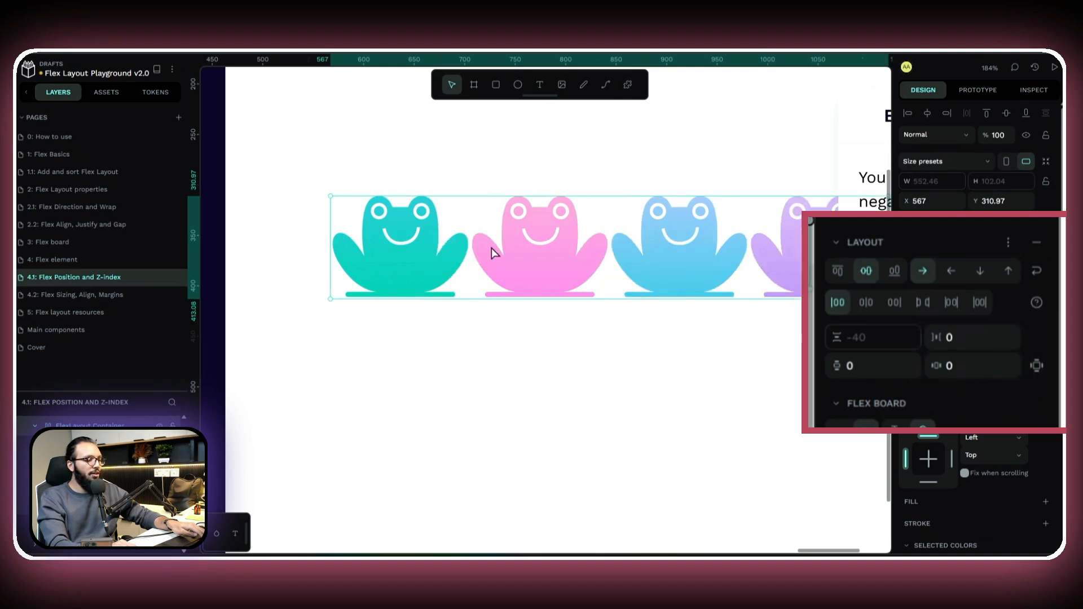
{"action": "key", "text": "ctrl+z"}
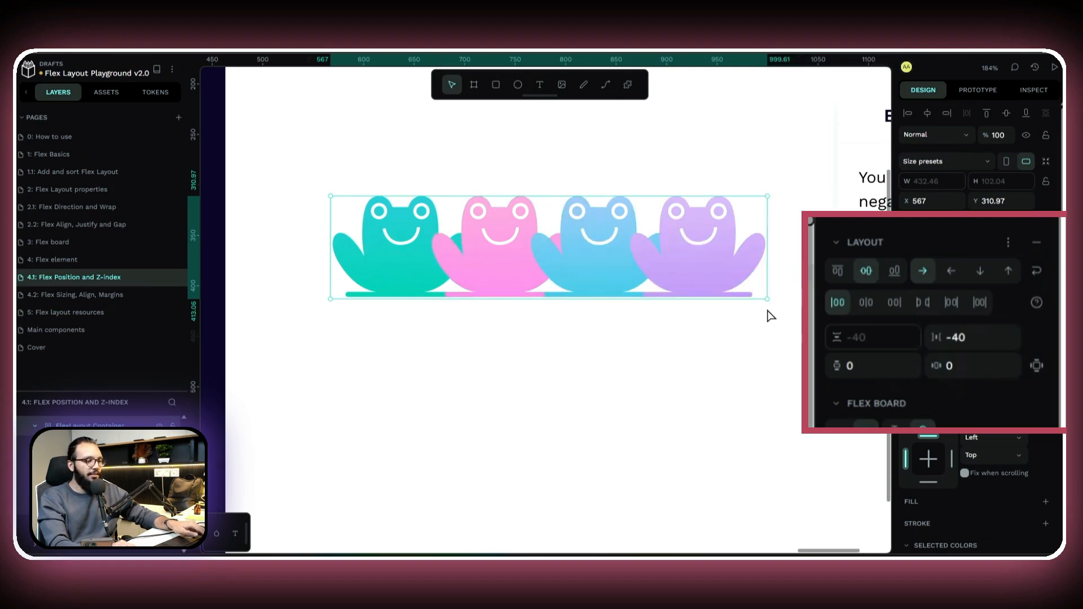
Step: Set the blue frog's Z-index to 4
{"action": "left_click", "coordinate": [667, 255]}
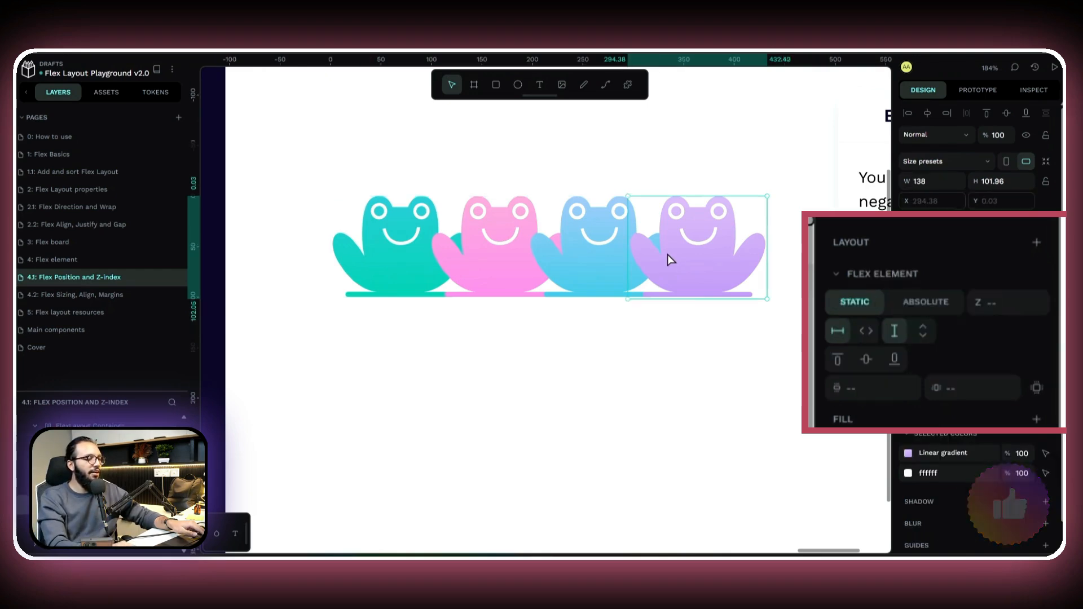
{"action": "left_click", "coordinate": [571, 255]}
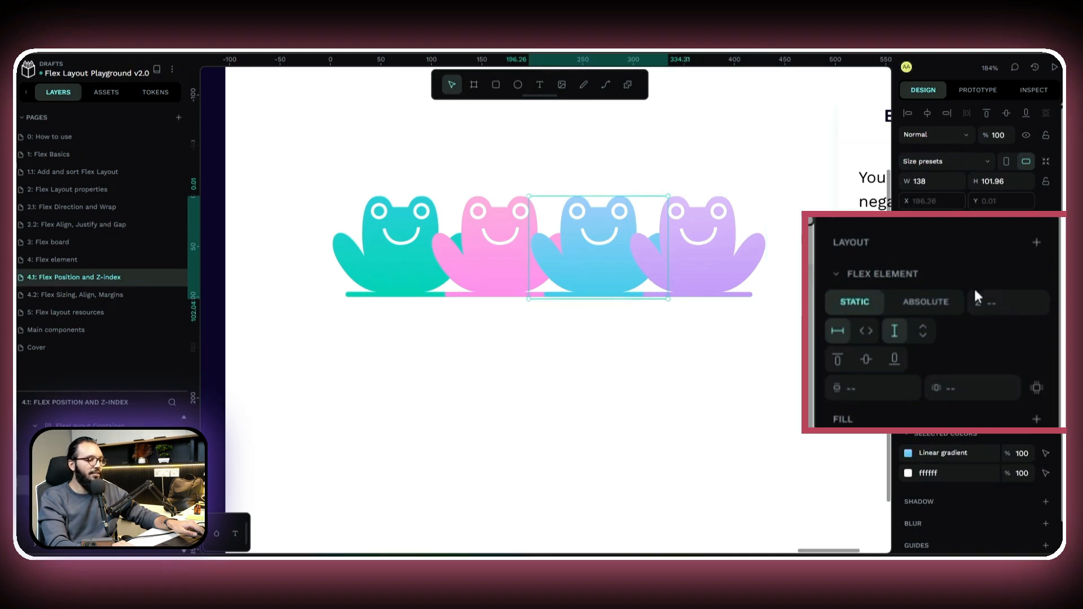
{"action": "left_click", "coordinate": [1000, 304]}
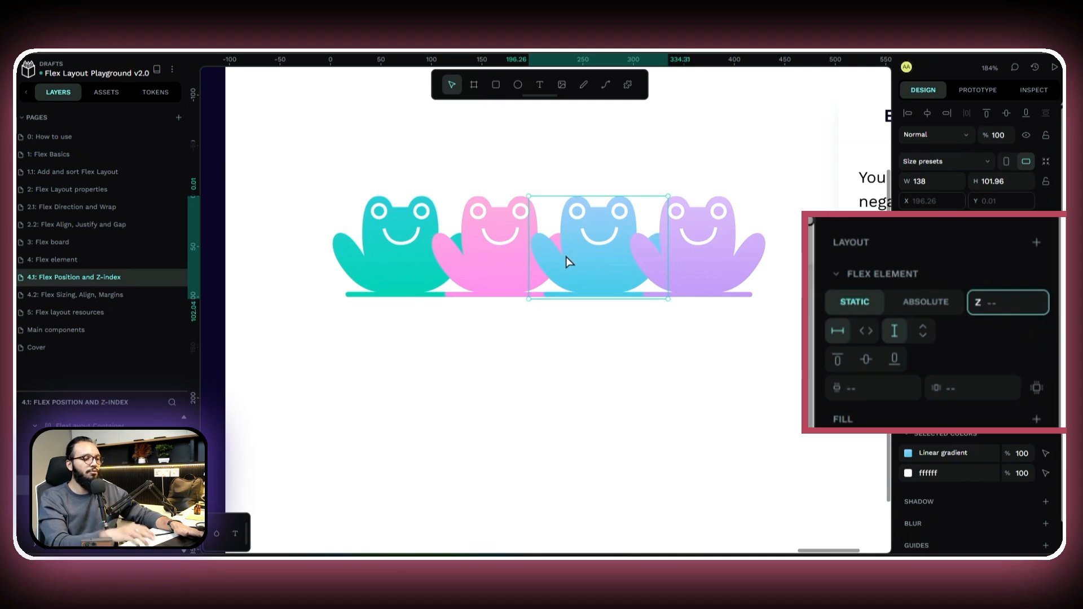
{"action": "type", "text": "4"}
{"action": "key", "text": "Return"}
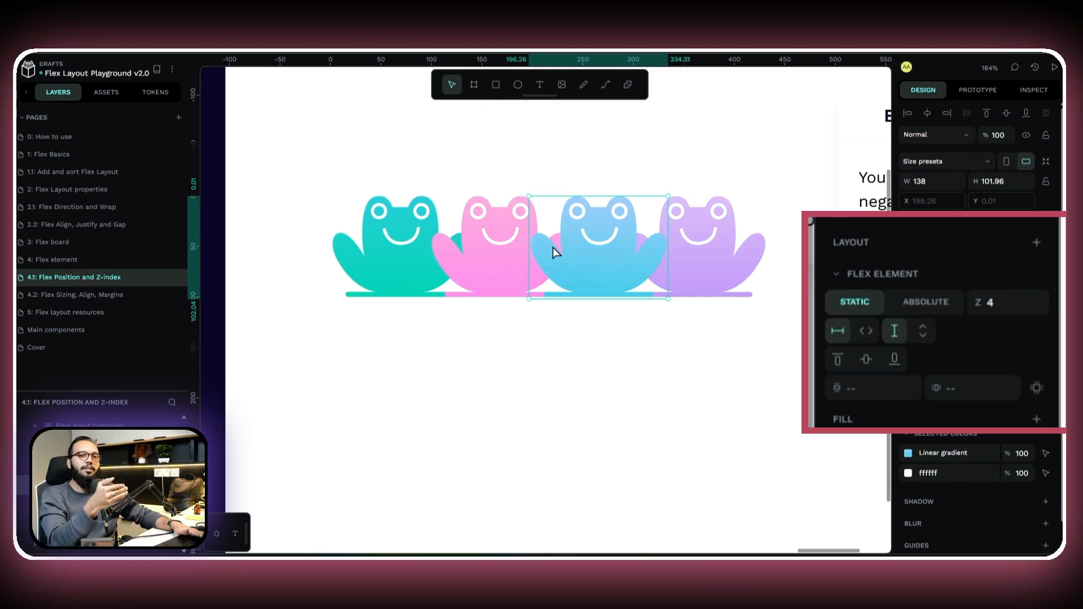
Step: Set the teal frog's Z-index to 3
{"action": "left_click", "coordinate": [384, 255]}
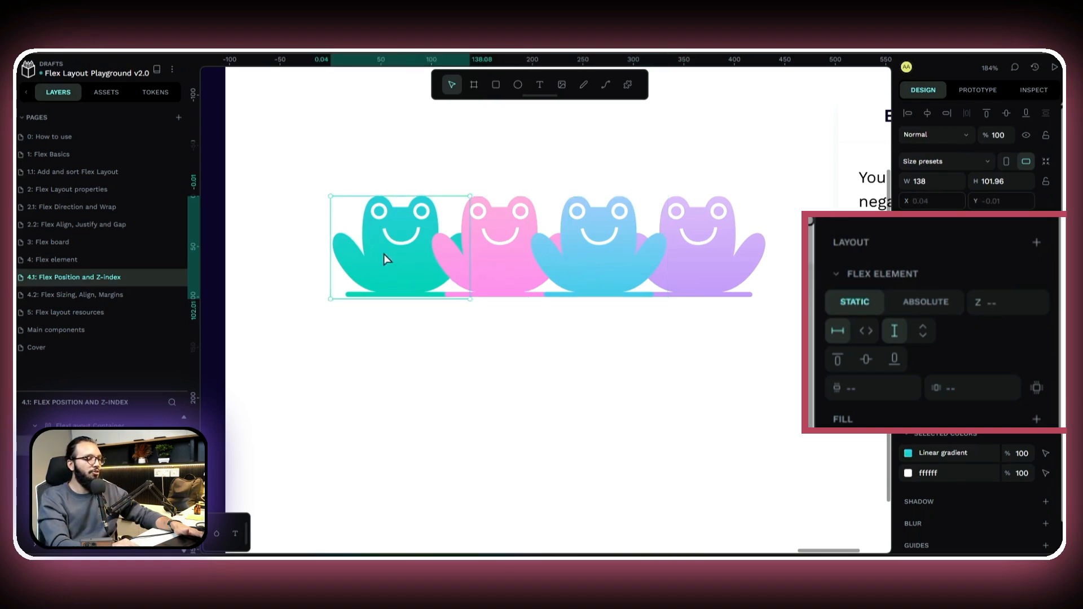
{"action": "left_click", "coordinate": [1009, 309]}
{"action": "type", "text": "3"}
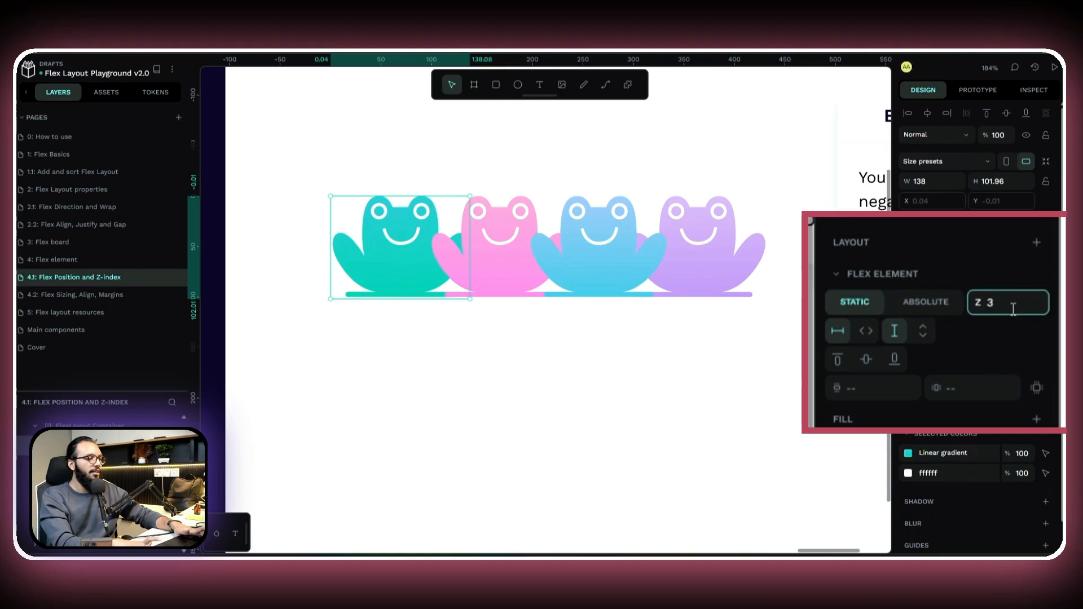
{"action": "key", "text": "Return"}
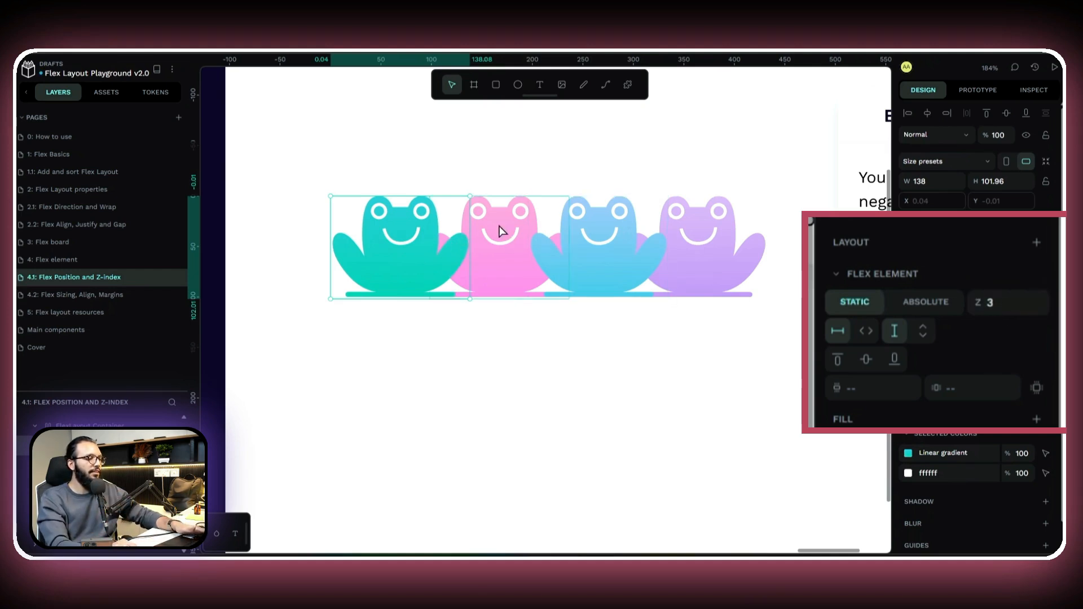
Step: Set the pink frog's Z-index to 2
{"action": "left_click", "coordinate": [501, 230]}
{"action": "left_click", "coordinate": [1011, 304]}
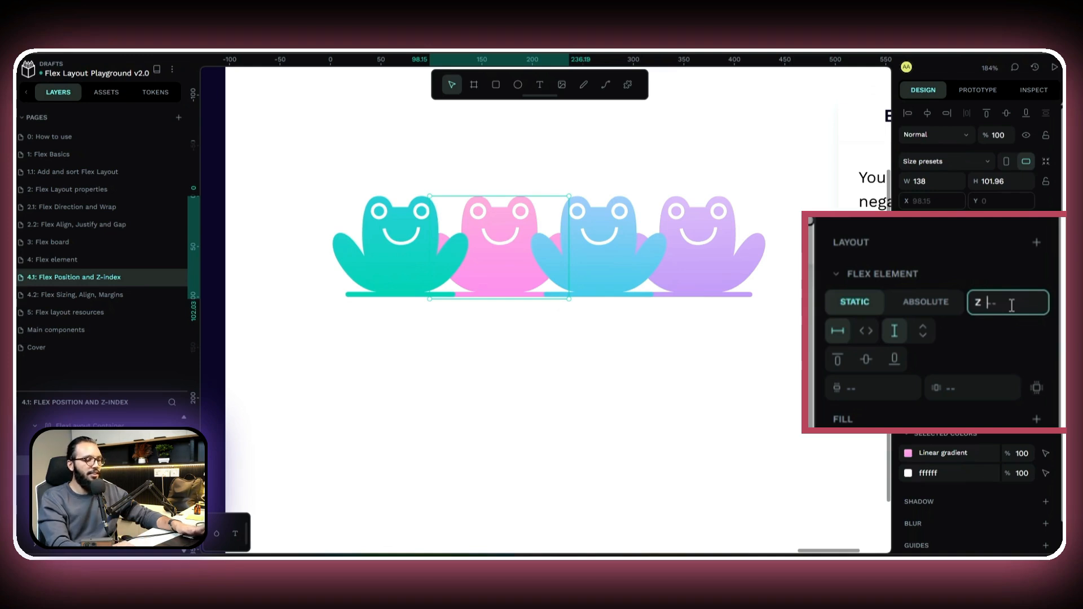
{"action": "type", "text": "2"}
Step: Set the lilac frog's Z-index to 1
{"action": "left_click", "coordinate": [725, 271]}
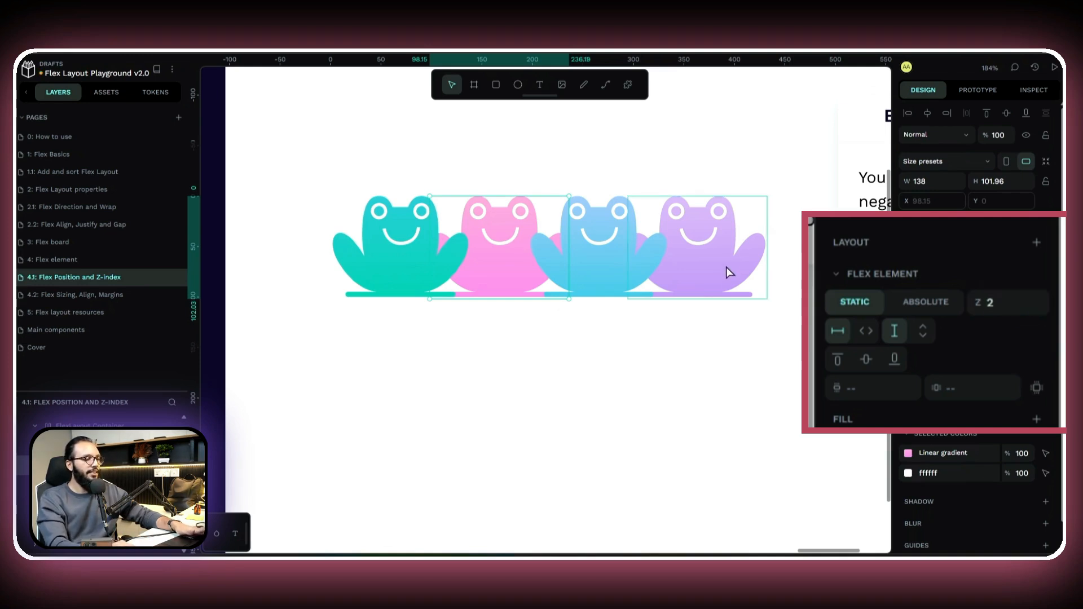
{"action": "left_click", "coordinate": [967, 305]}
{"action": "type", "text": "1"}
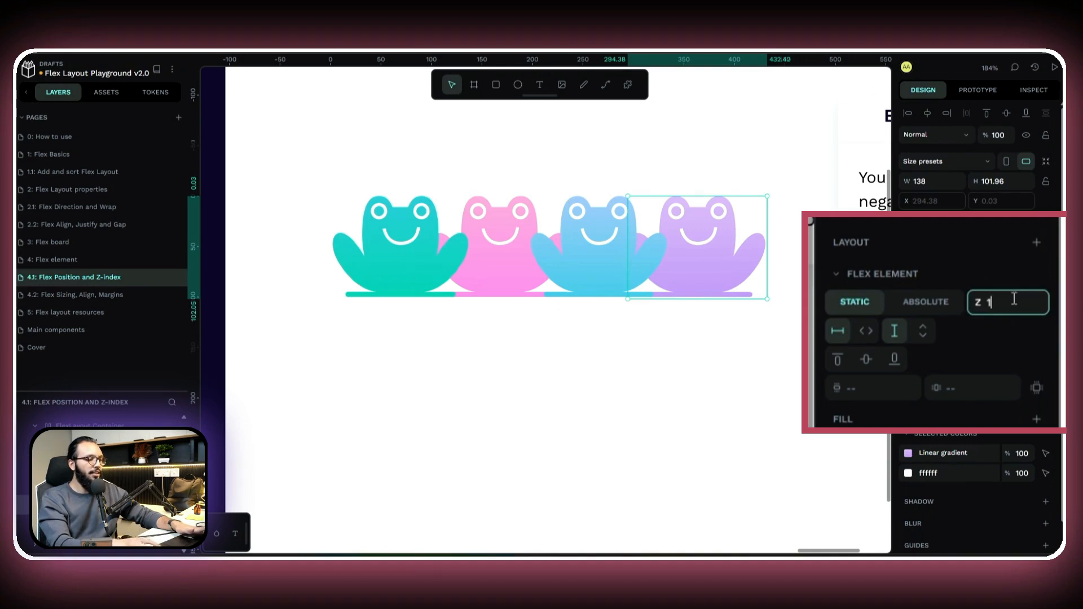
{"action": "key", "text": "Return"}
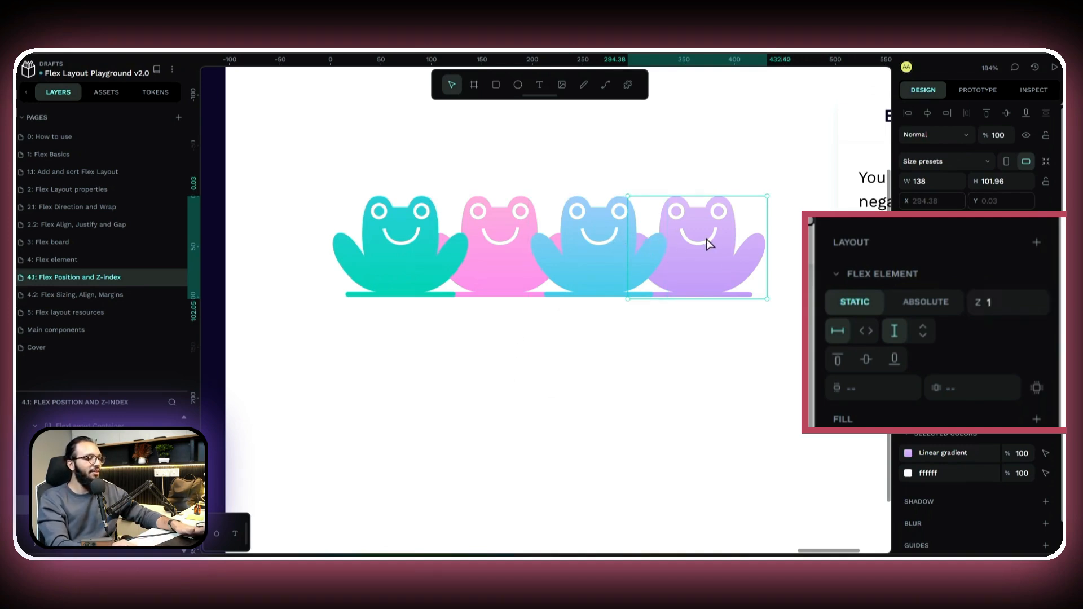
Step: Reorder the lilac frog one place to the left in the flex row, ahead of the blue frog
{"action": "key", "text": "Left"}
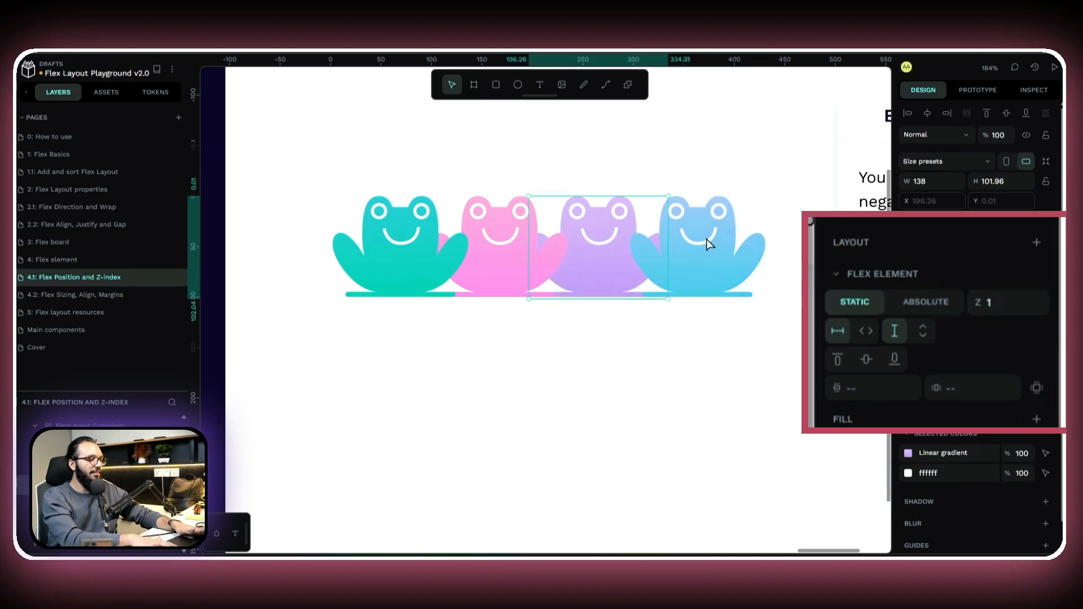
{"action": "key", "text": "Right"}
{"action": "key", "text": "Left"}
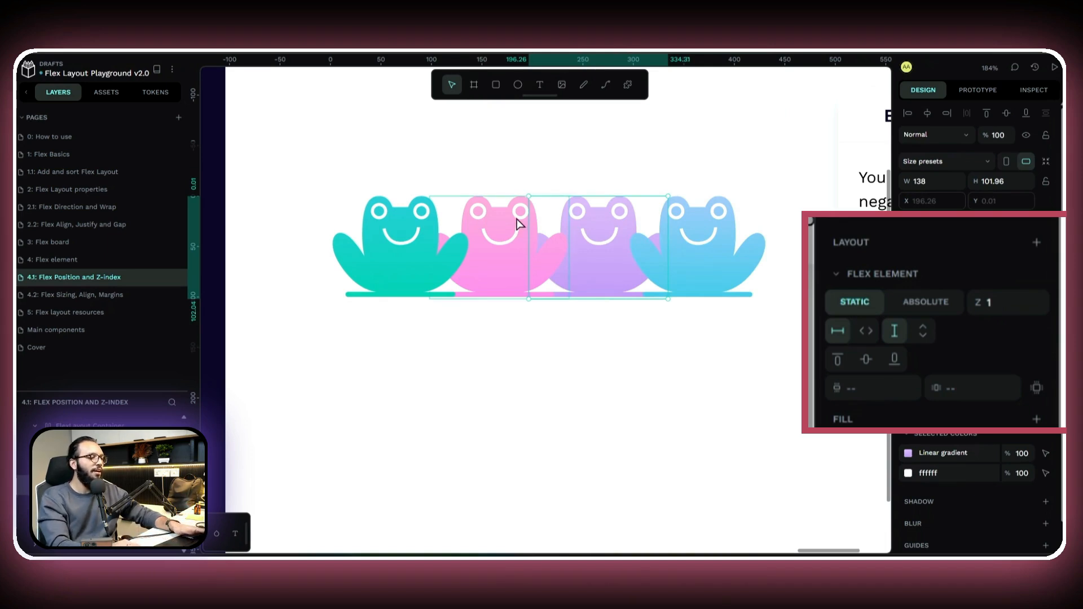
Step: Nudge the group inside the pink frog's board 2 px to the right
{"action": "left_click", "coordinate": [519, 224]}
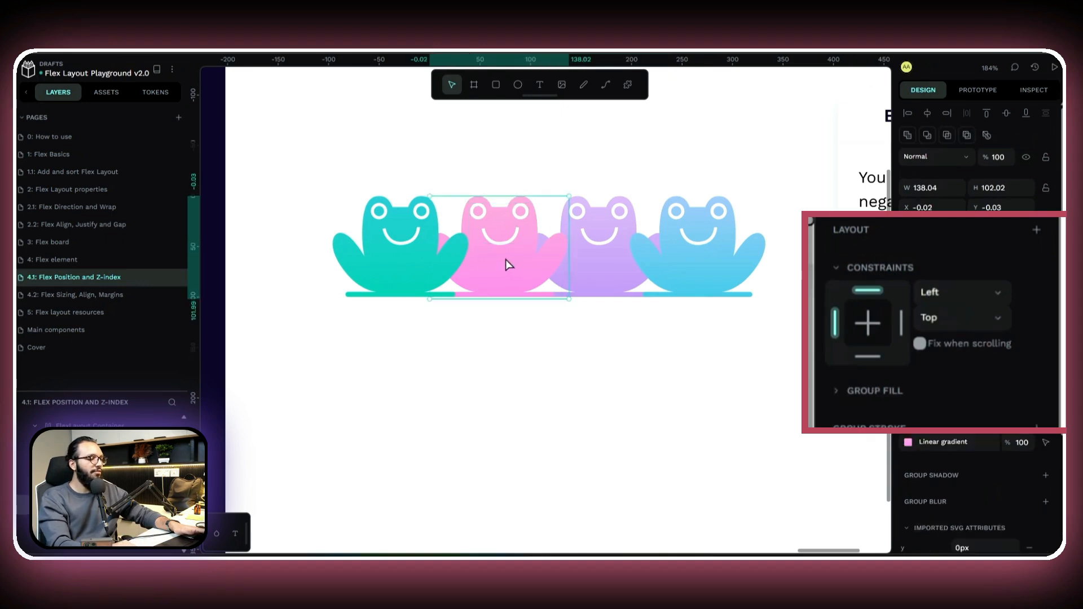
{"action": "key", "text": "Right"}
{"action": "key", "text": "Right"}
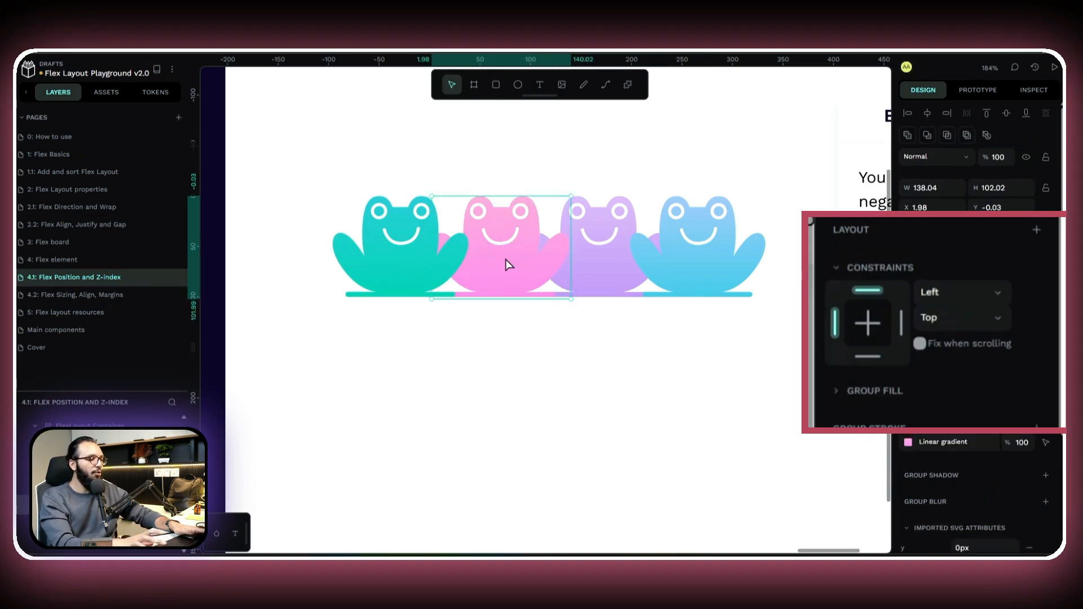
Step: Reorder the whole pink frog two places to the right, to the end of the flex row, and deselect it
{"action": "left_click", "coordinate": [519, 257]}
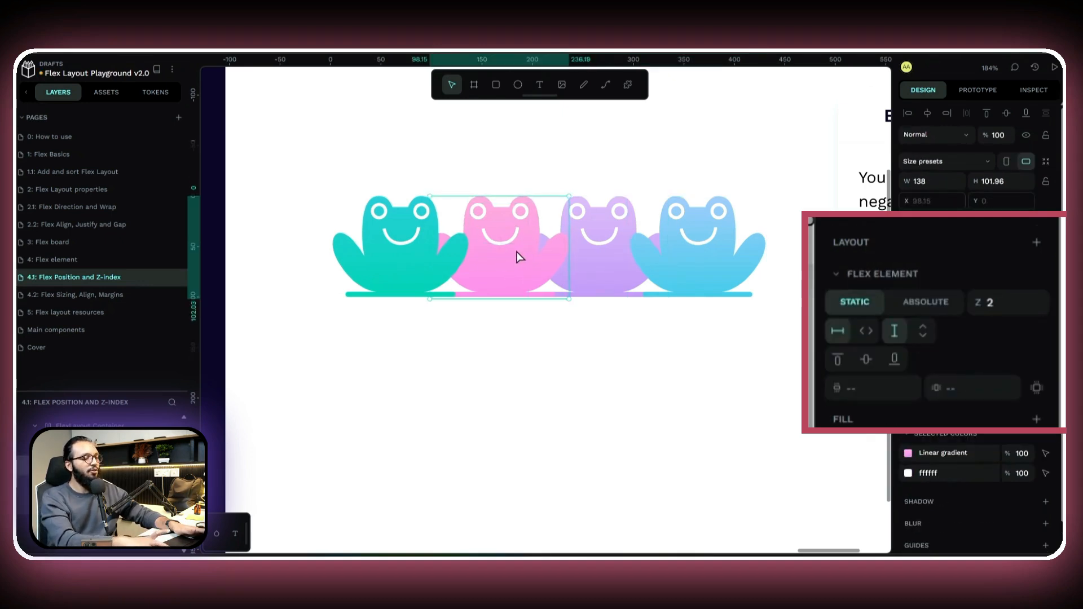
{"action": "key", "text": "Right"}
{"action": "key", "text": "Right"}
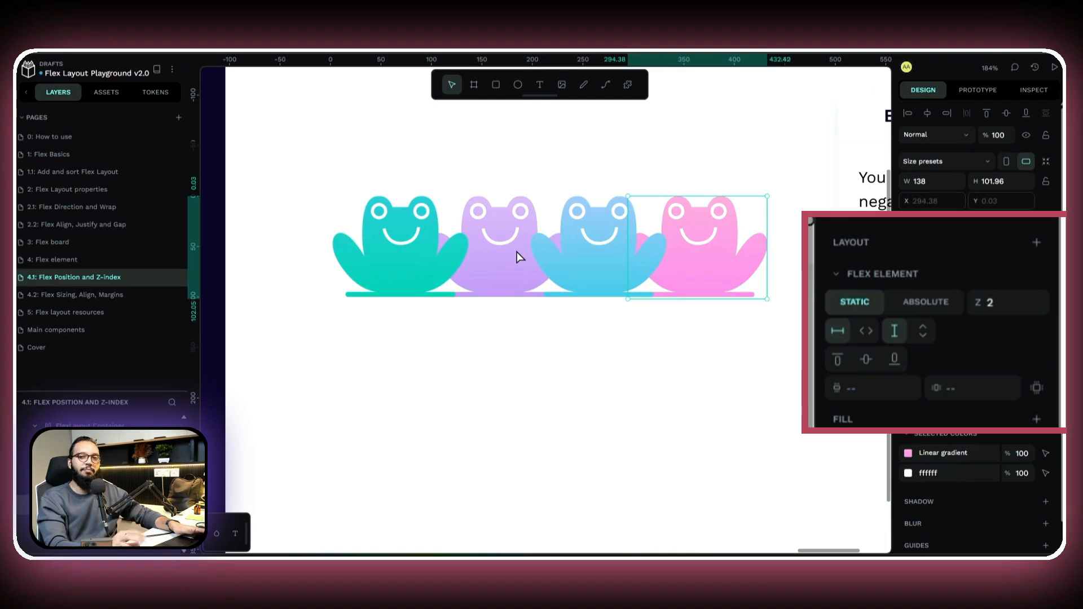
{"action": "left_click", "coordinate": [556, 317]}
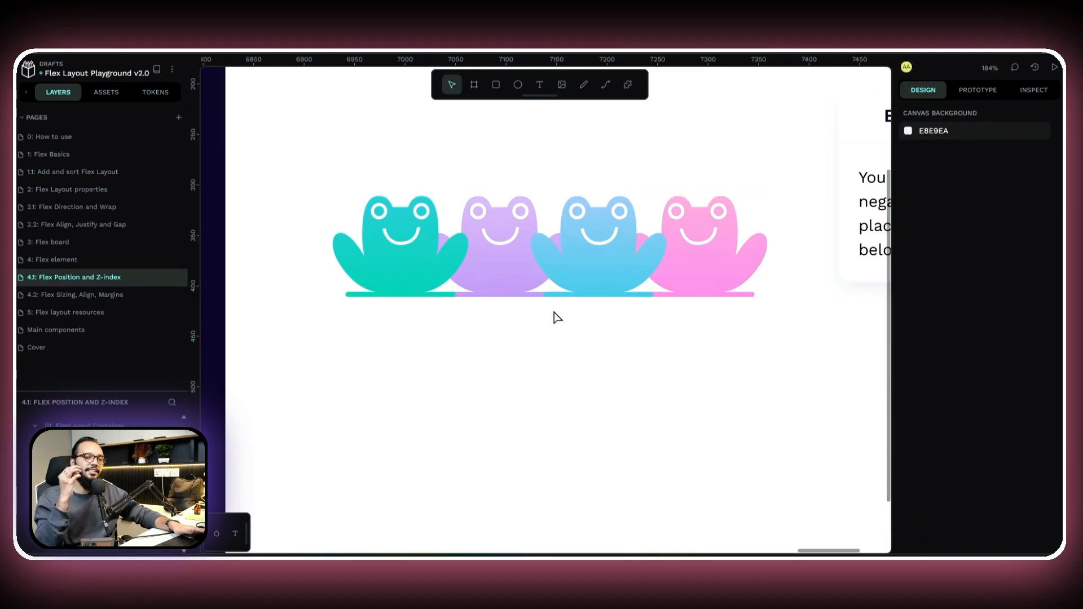